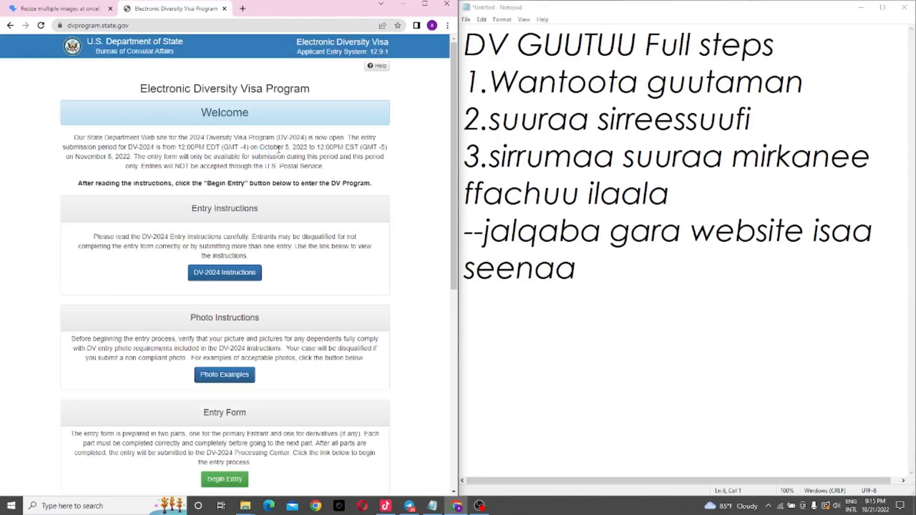
Step: Scroll the welcome page down to the Entry Form section with the Begin Entry button
drag(454, 148, 453, 261)
ctrl+scroll(272, 221, up, 2)
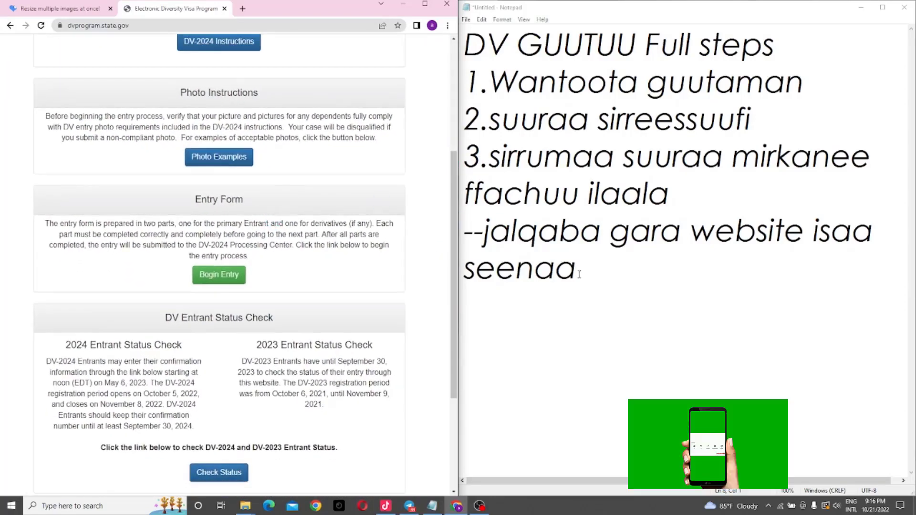
Step: Add the line '--begin entry kan' to the Notepad notes
click(603, 280)
key(Return)
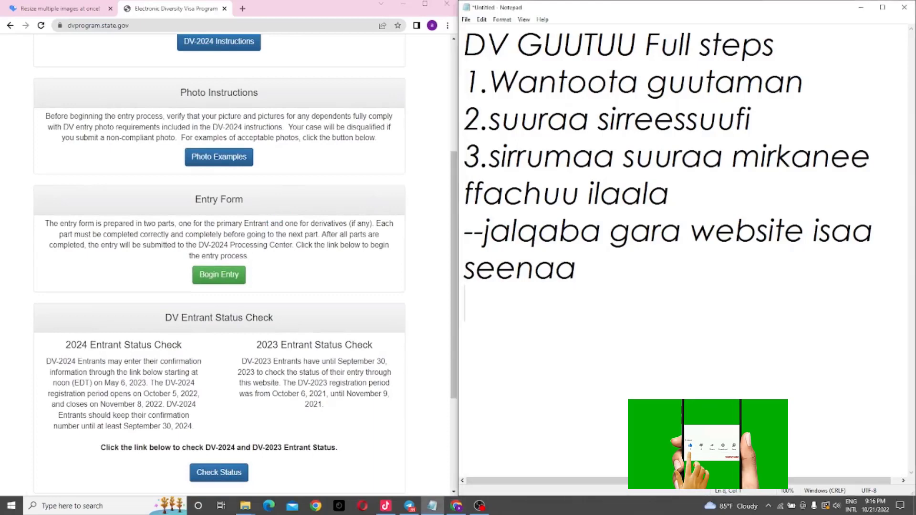
text(--be)
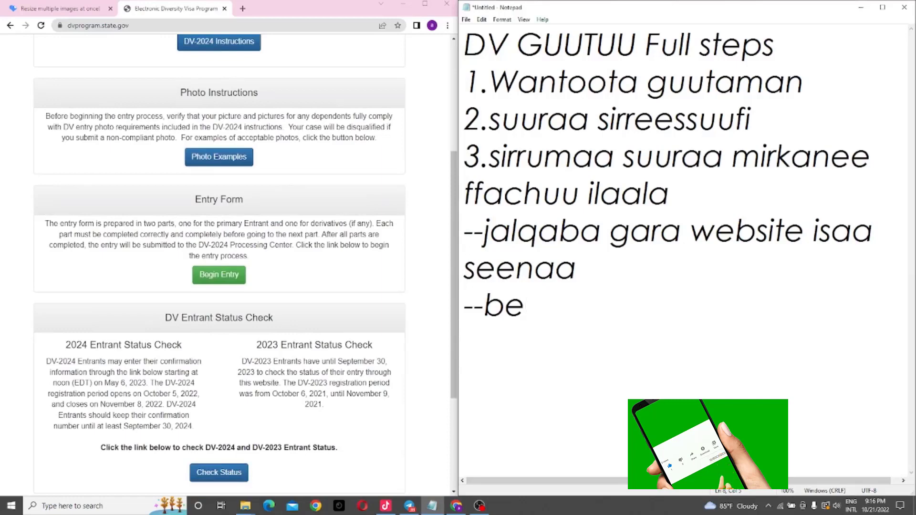
text(gin e)
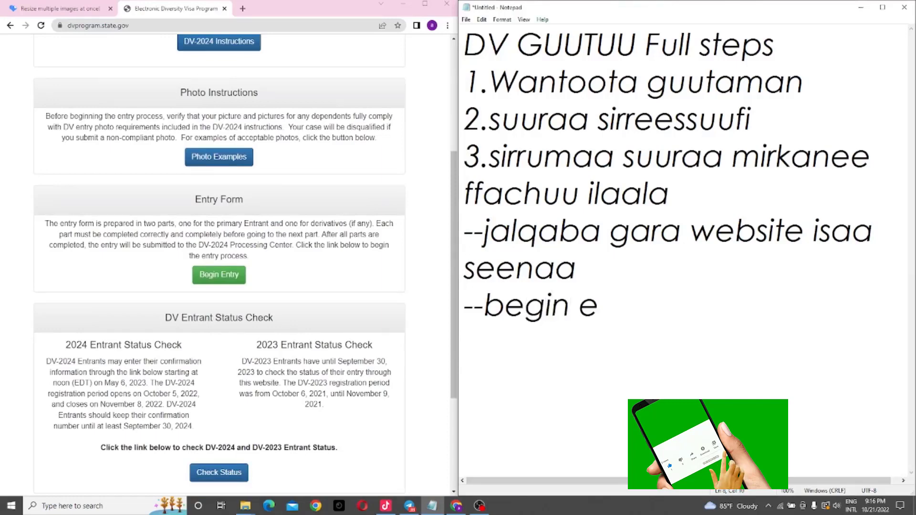
text(ntr)
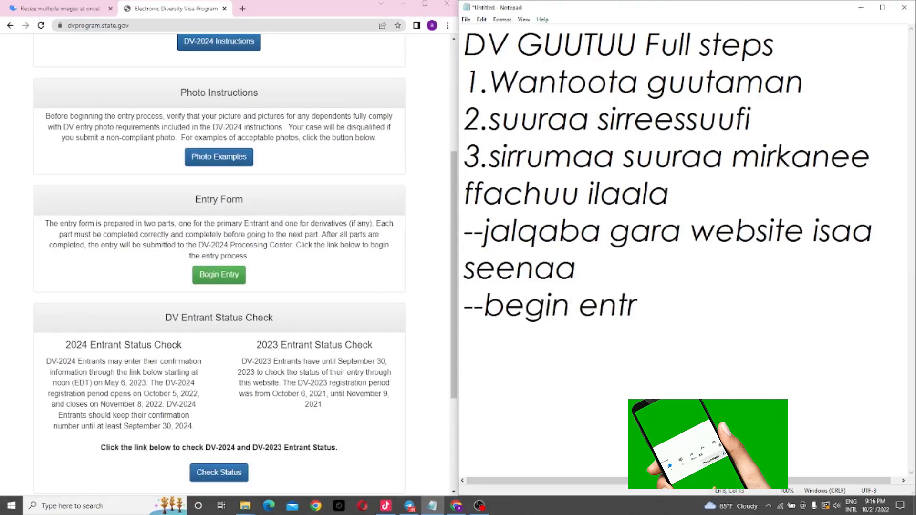
text(y )
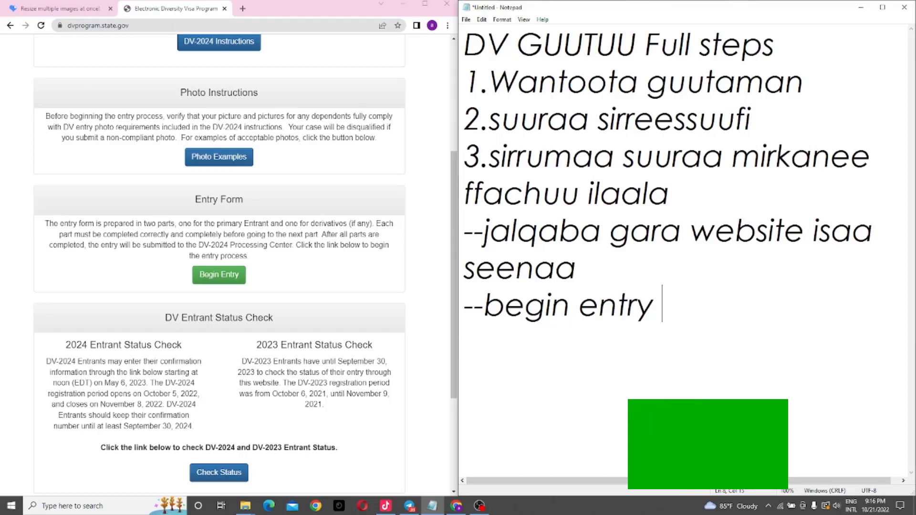
text(kan)
Step: Begin a new DV-2024 entry and submit the authentication code
click(231, 281)
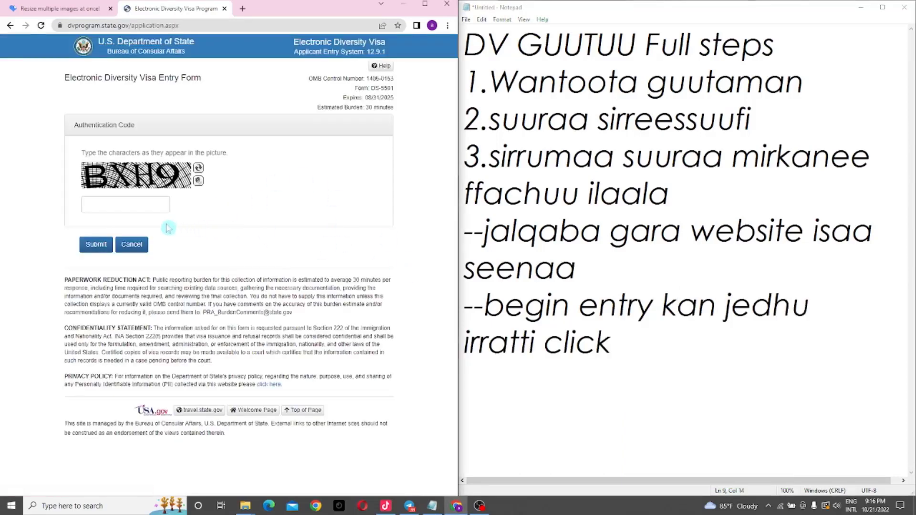
click(138, 203)
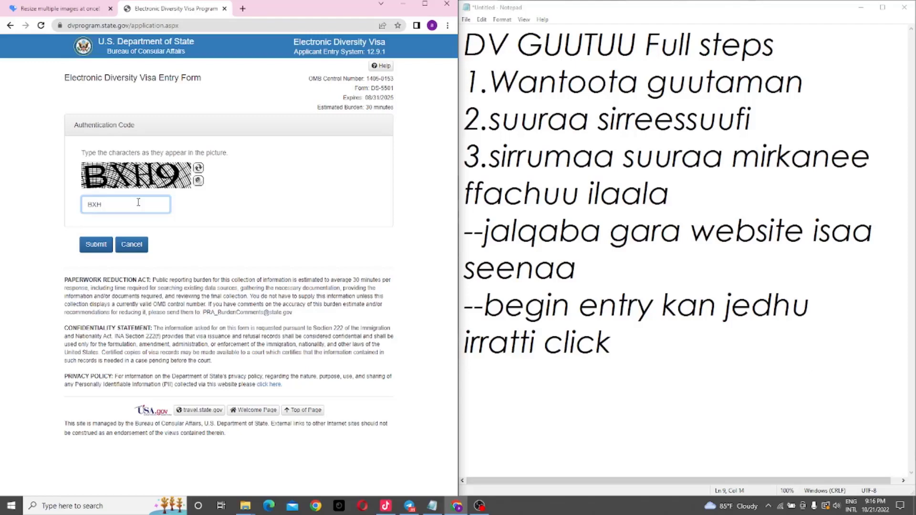
key(Return)
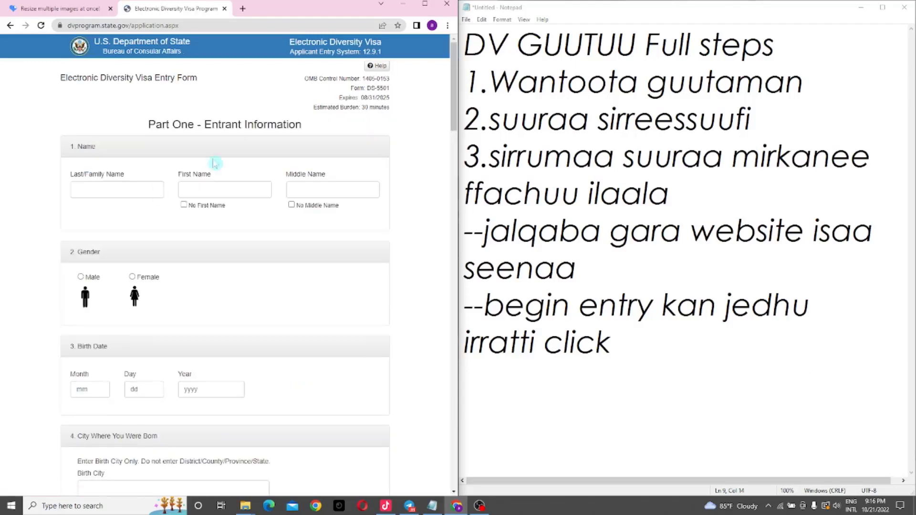
Step: Append the lines 'KAN' and 'KOO GUUTAA HA ILAALLU' to the Notepad notes
scroll(323, 221, down, 1)
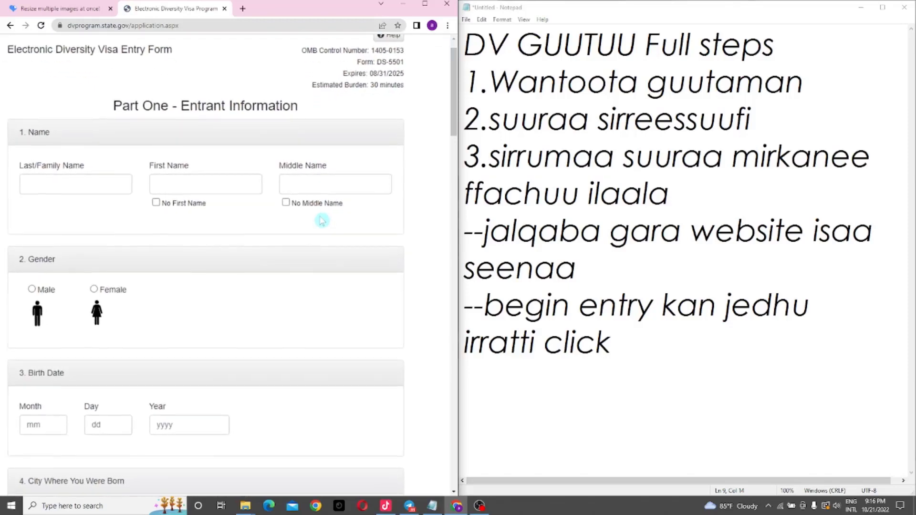
scroll(322, 220, up, 1)
scroll(322, 221, down, 1)
scroll(322, 221, up, 1)
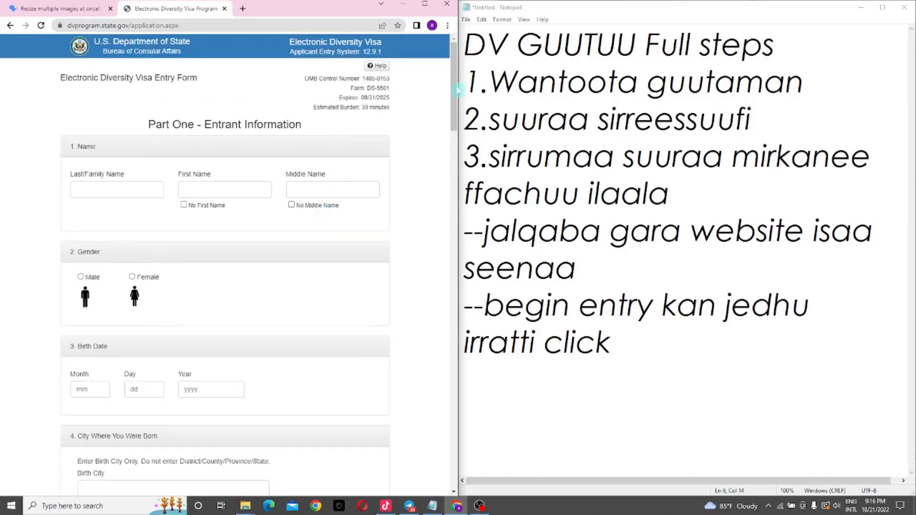
drag(456, 71, 456, 73)
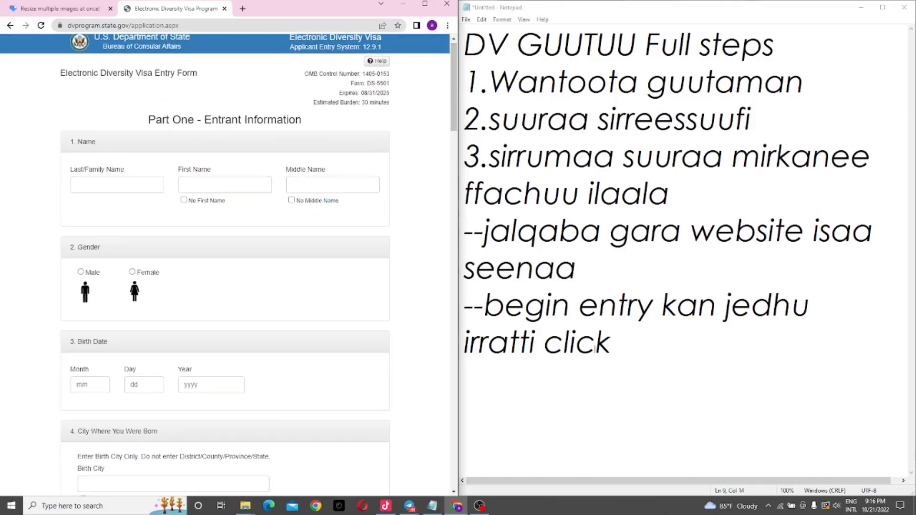
click(638, 351)
key(Return)
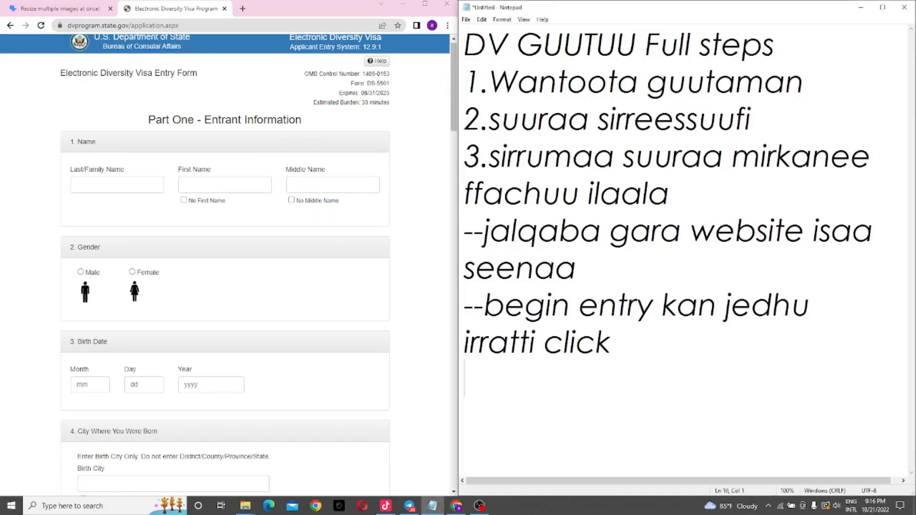
text(KAN)
key(Return)
text(KOO GUUTAA HA ILAA)
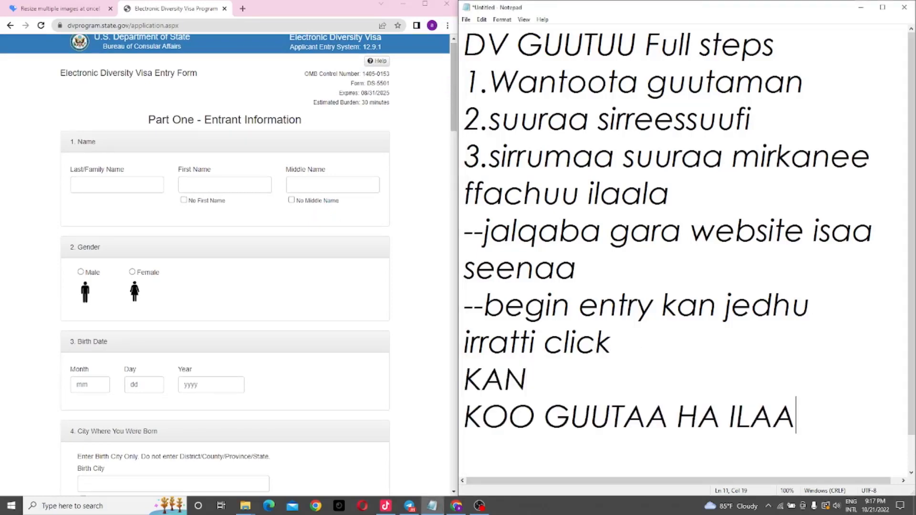
text(LLU)
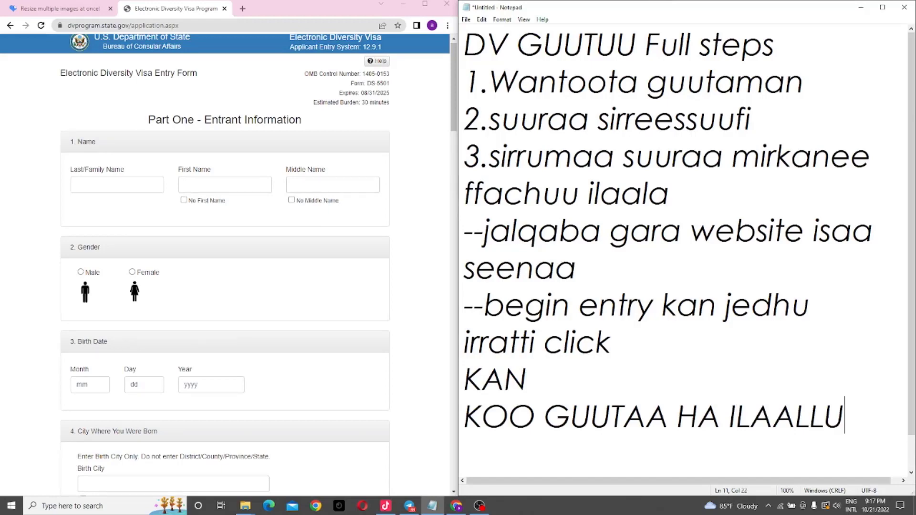
click(103, 182)
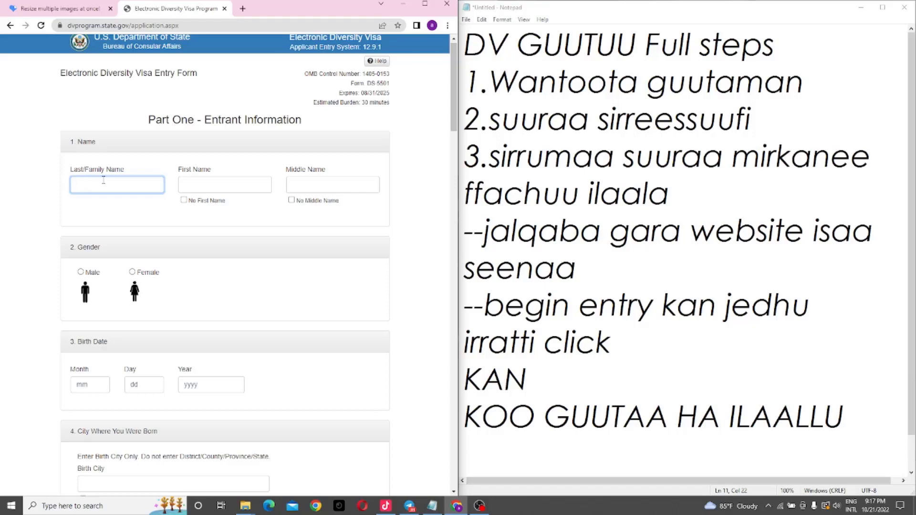
Step: Fill in the entrant's last, first and middle names and select Male gender
click(211, 183)
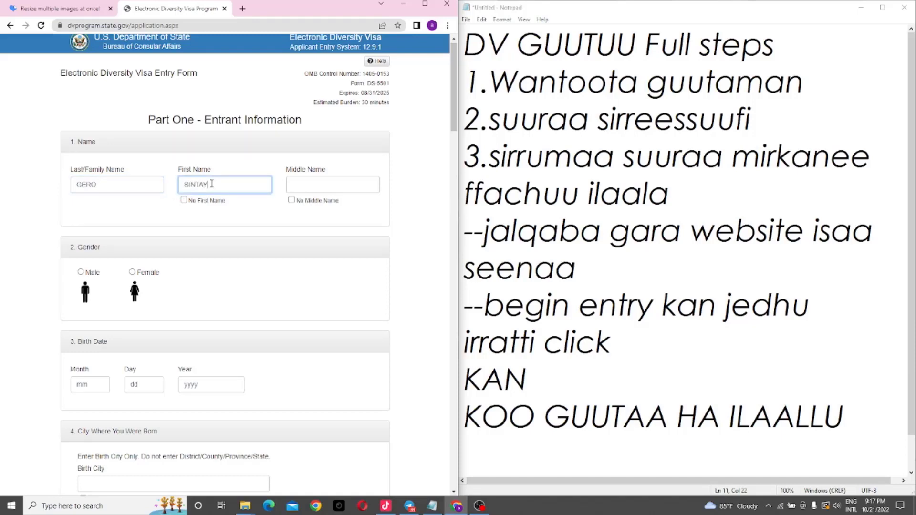
click(321, 188)
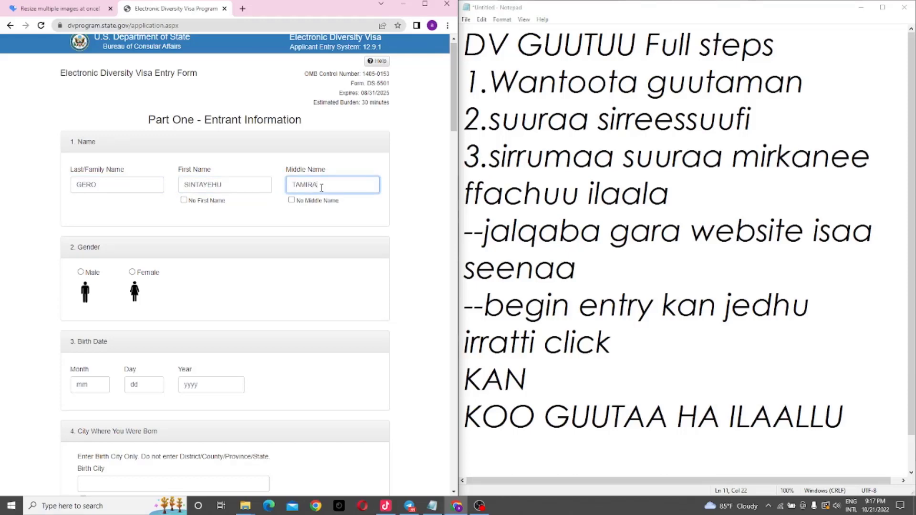
click(82, 272)
click(95, 384)
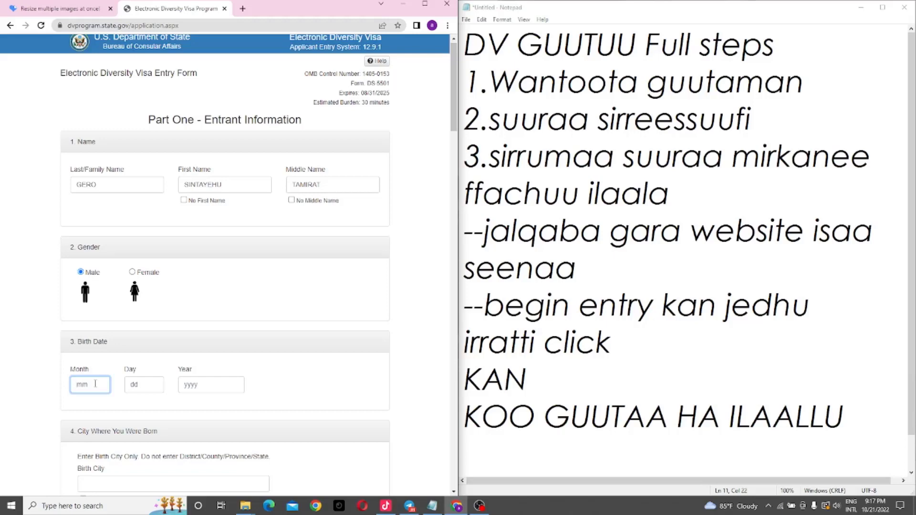
key(Tab)
key(Tab)
drag(455, 67, 432, 127)
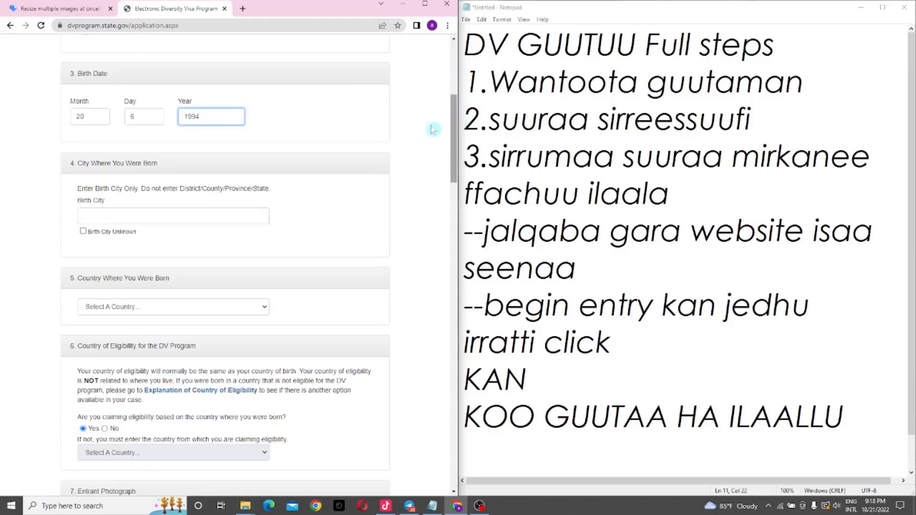
Step: Enter birth city CHELENKO and choose Ethiopia as the country of birth
click(150, 221)
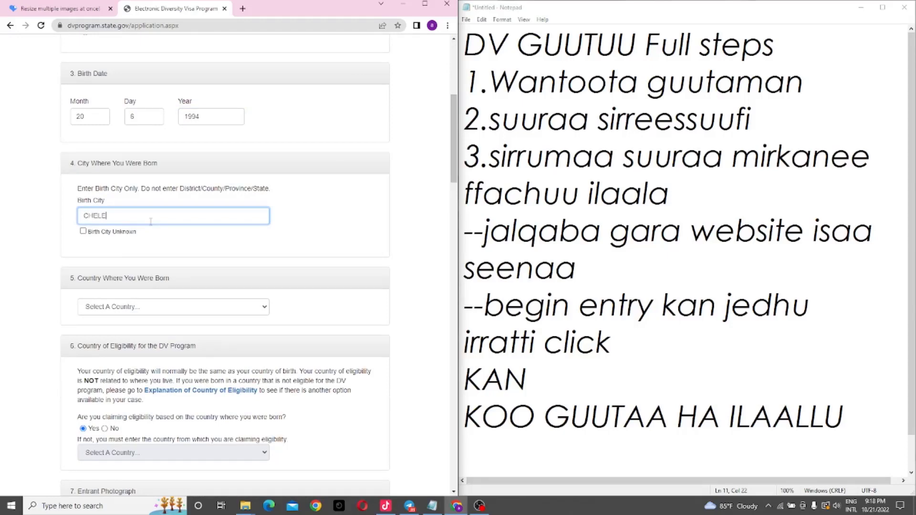
click(223, 308)
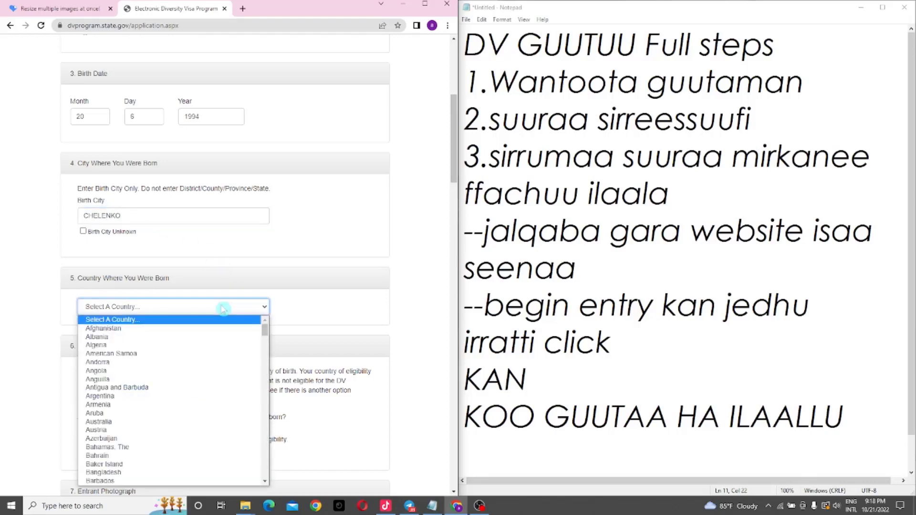
key(e)
key(t)
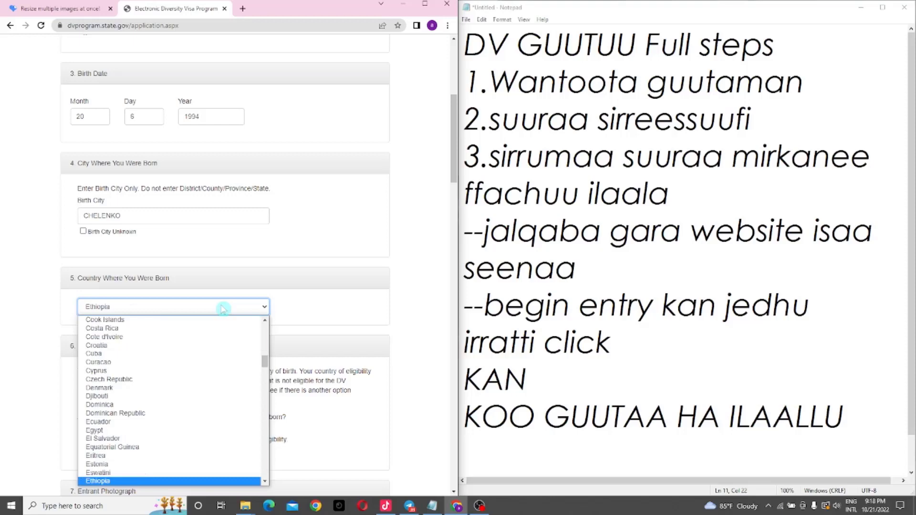
key(Return)
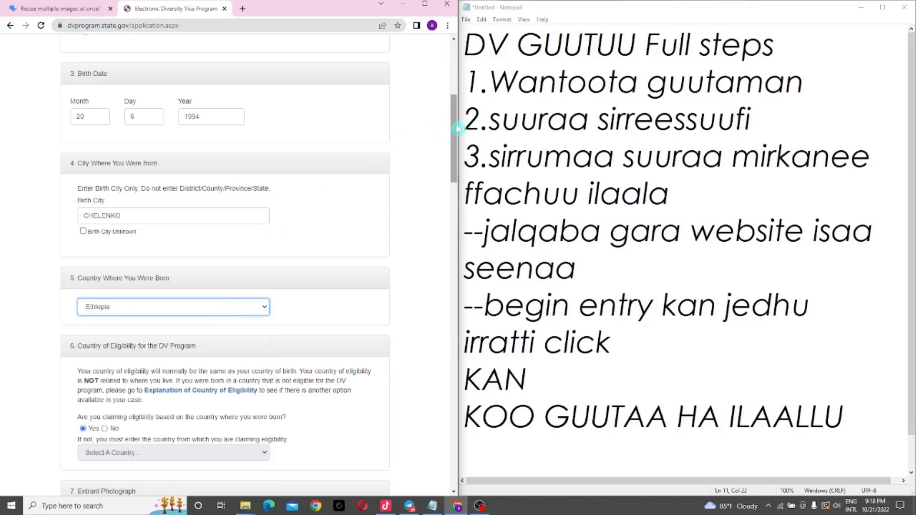
drag(455, 125, 455, 153)
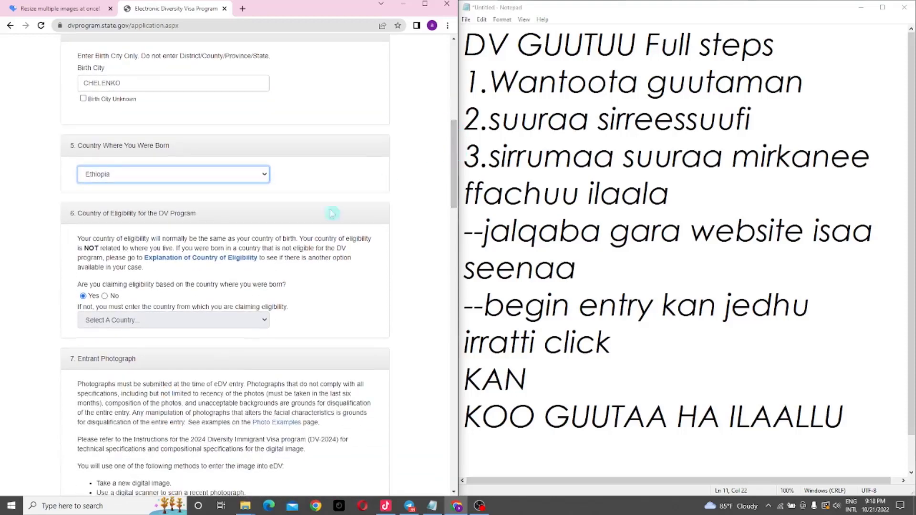
scroll(280, 242, up, 2)
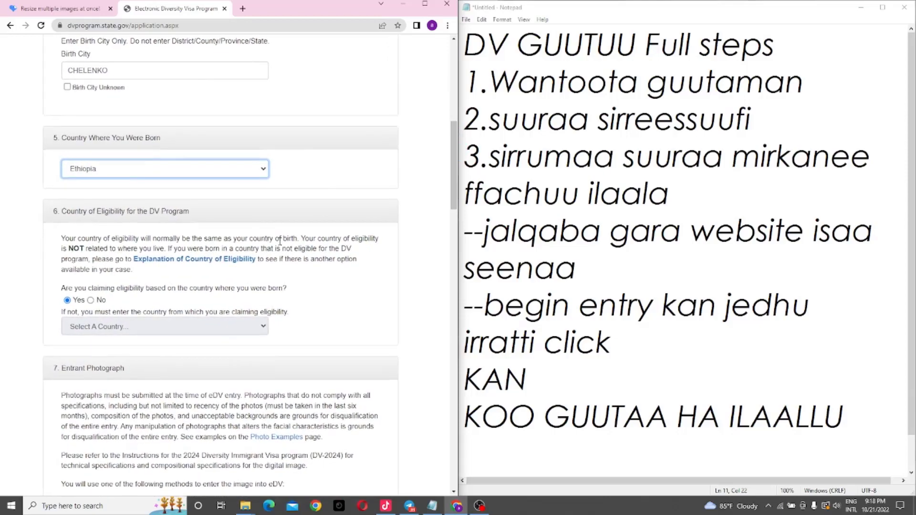
drag(455, 143, 451, 172)
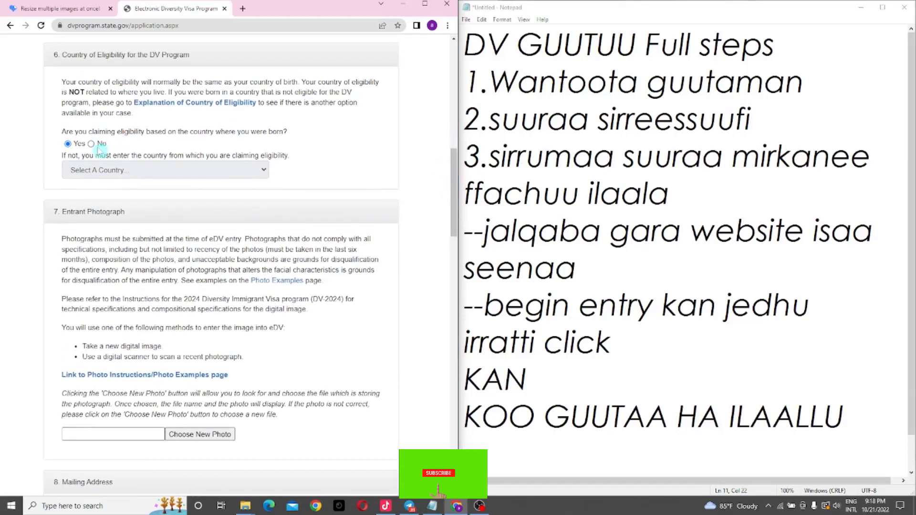
Step: Answer No to the eligibility question and keep Ethiopia as the eligibility country
click(91, 143)
click(256, 173)
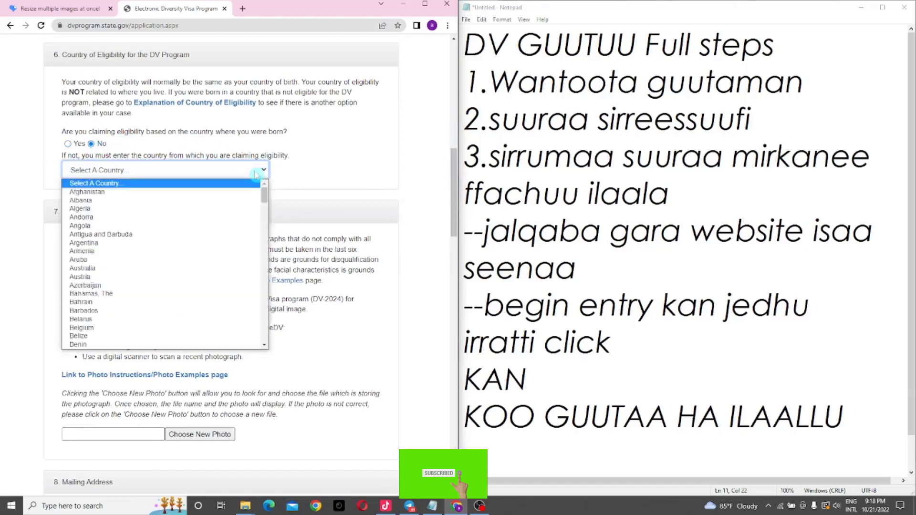
text(eth)
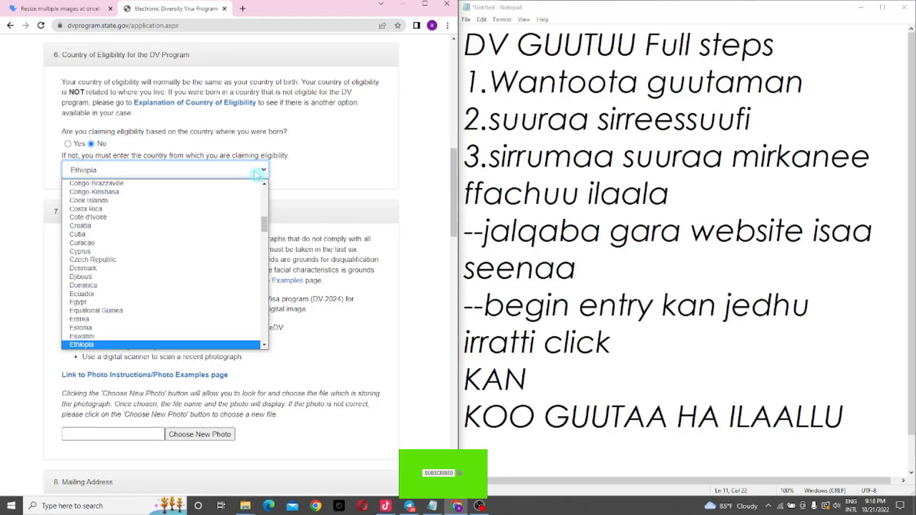
click(256, 175)
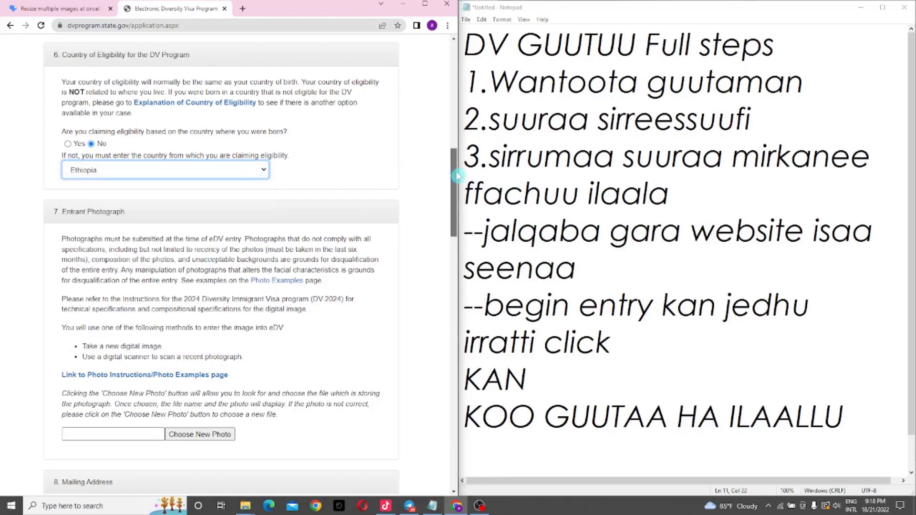
mouse_move(455, 177)
mouse_down()
mouse_move(457, 195)
mouse_move(456, 168)
mouse_move(456, 194)
mouse_up()
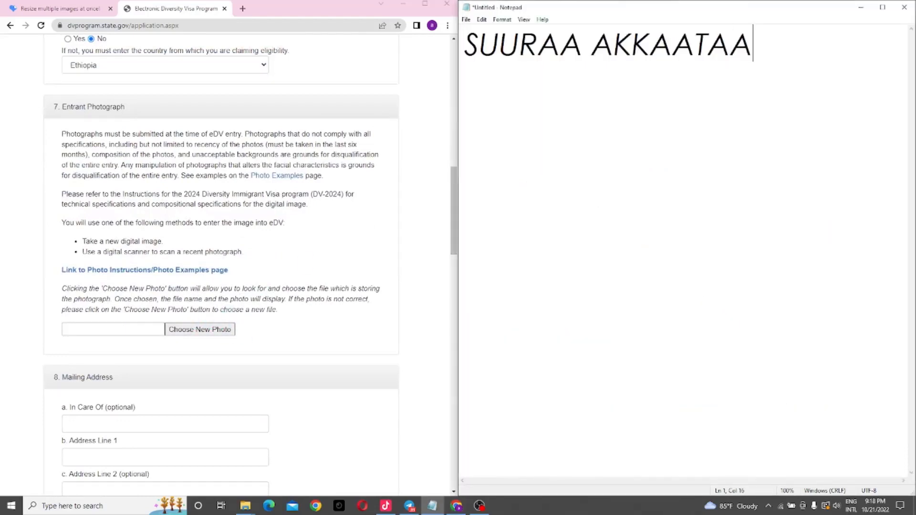
Step: Write the note that the photo must be 600*600 pixels and the website link is in the description
text(ITTI)
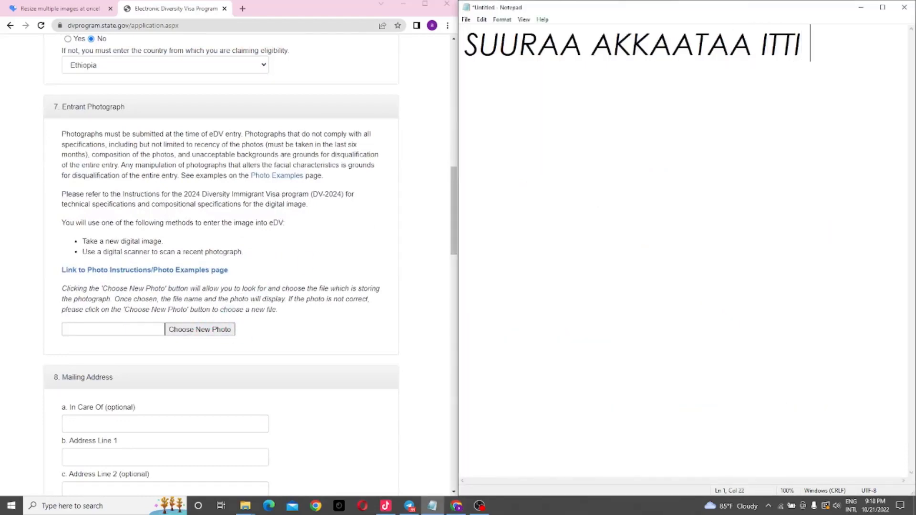
key(Return)
text(SIRR)
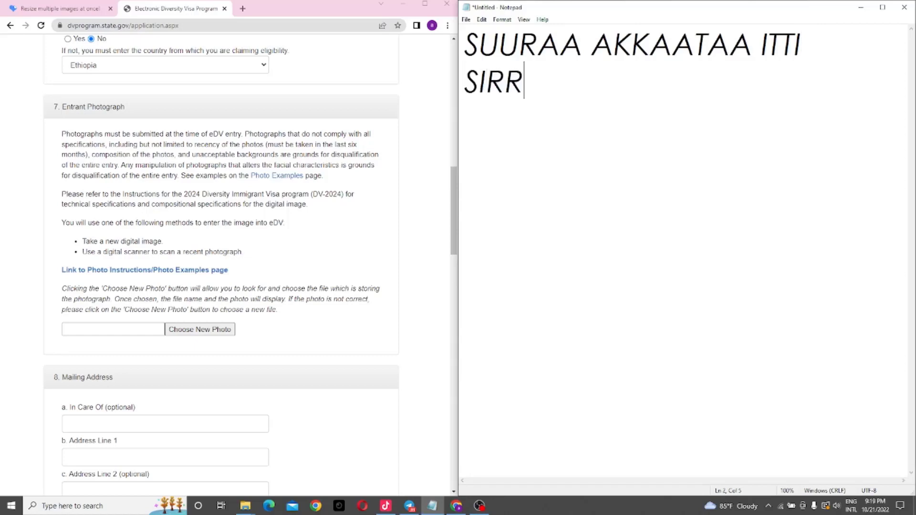
text(ATU H)
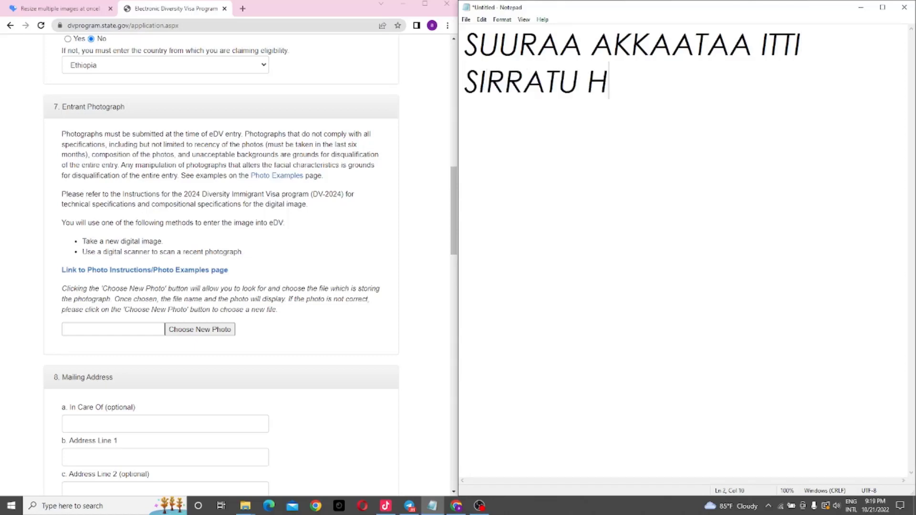
text(A ILAALL)
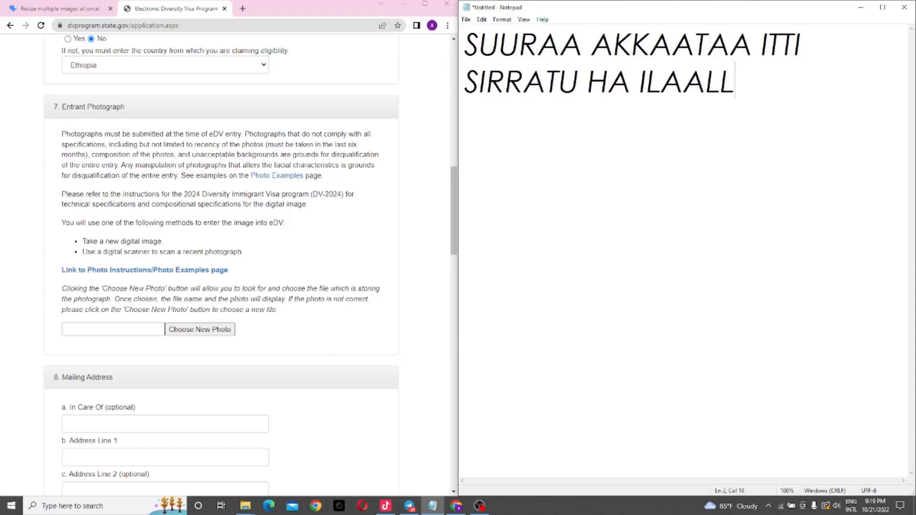
text(U )
text(SUURAA)
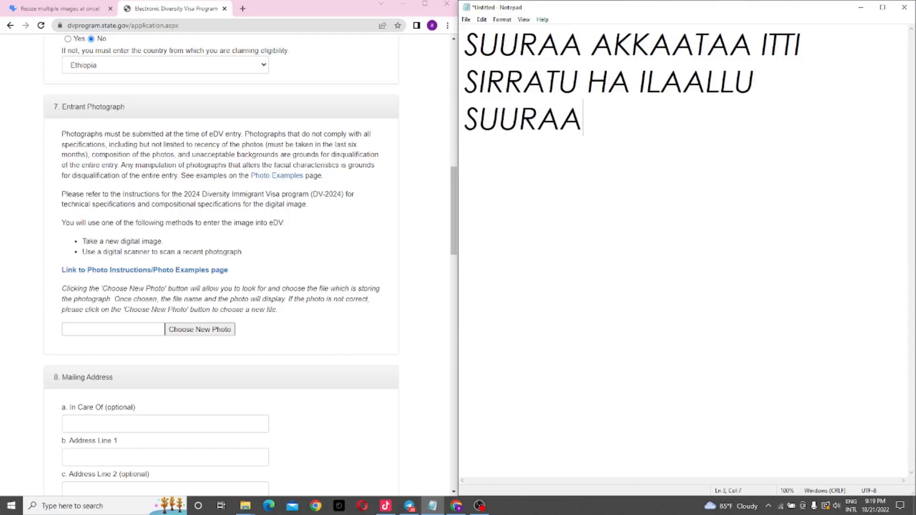
text(N 600)
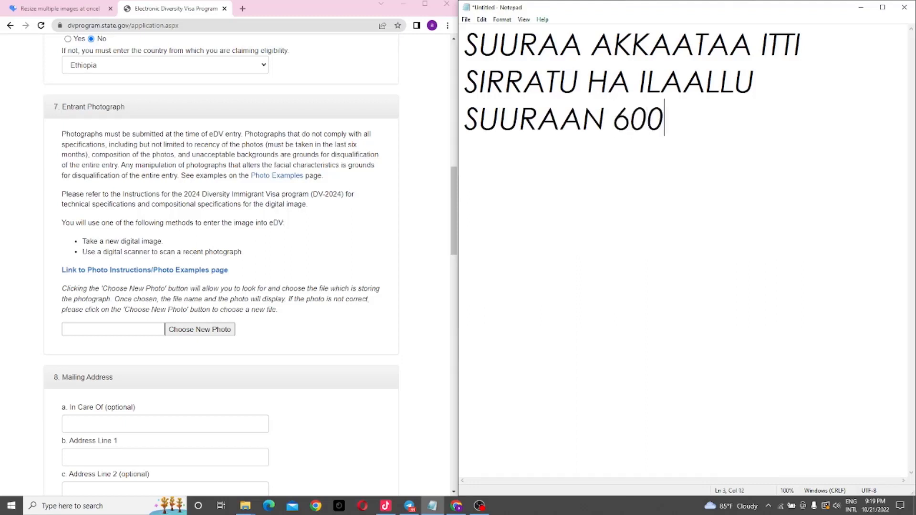
text(*600 PIXEL)
key(Return)
text(TAHU)
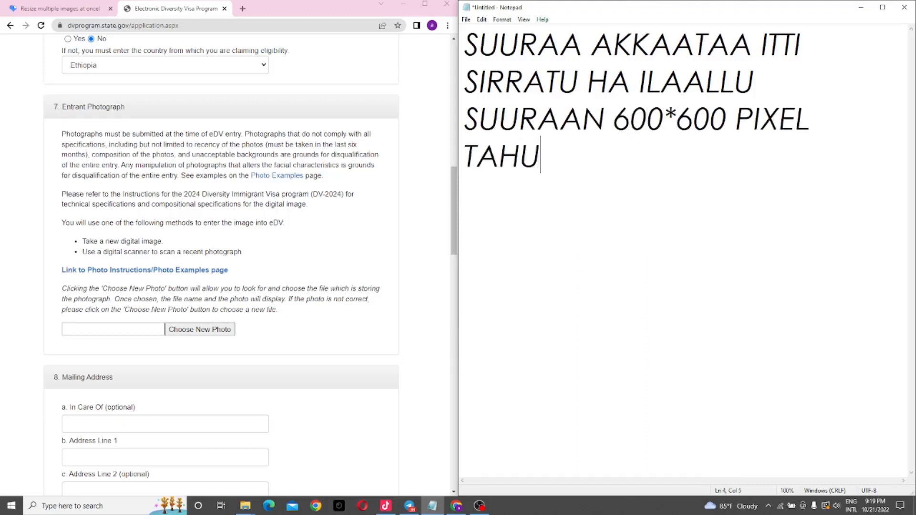
text(U QABA )
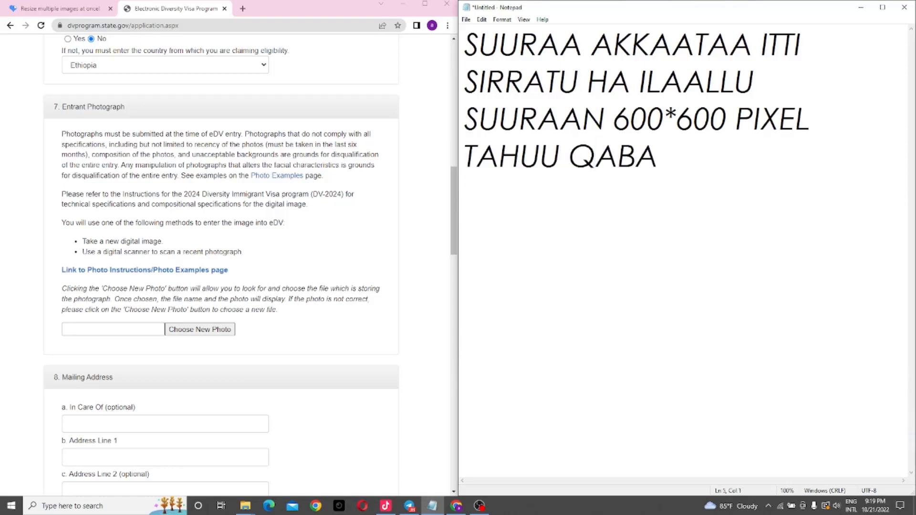
text(WEB)
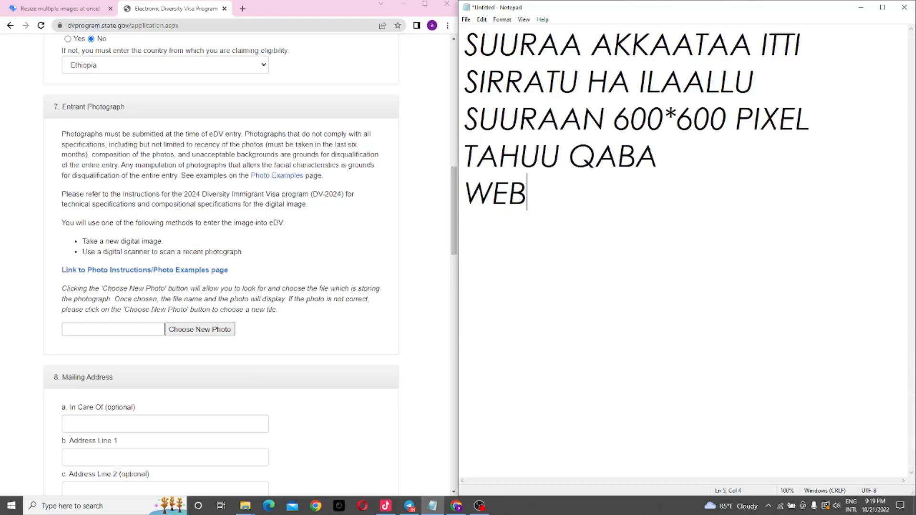
text(SITE KANA)
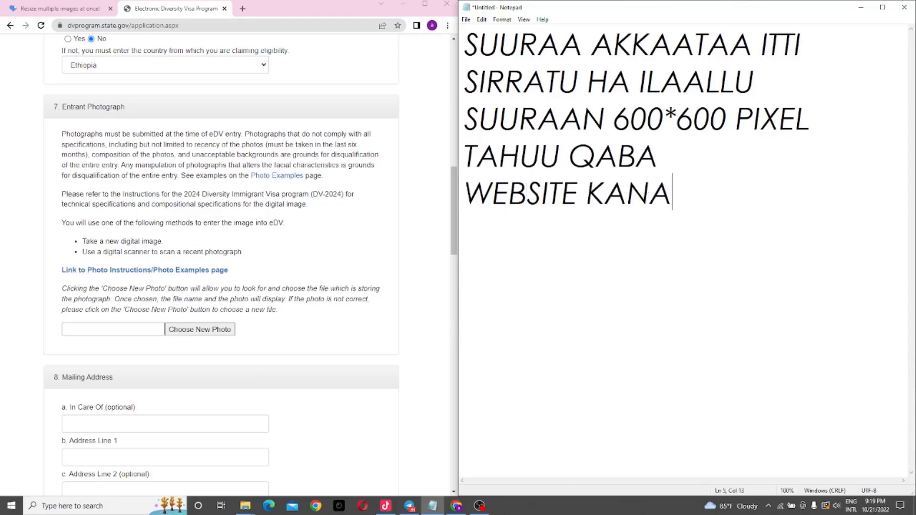
text( ITTI )
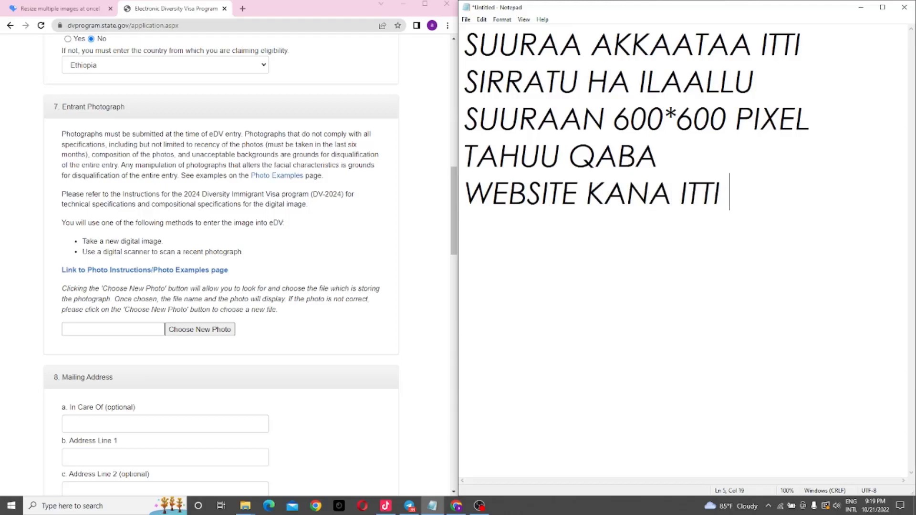
text(GOONU)
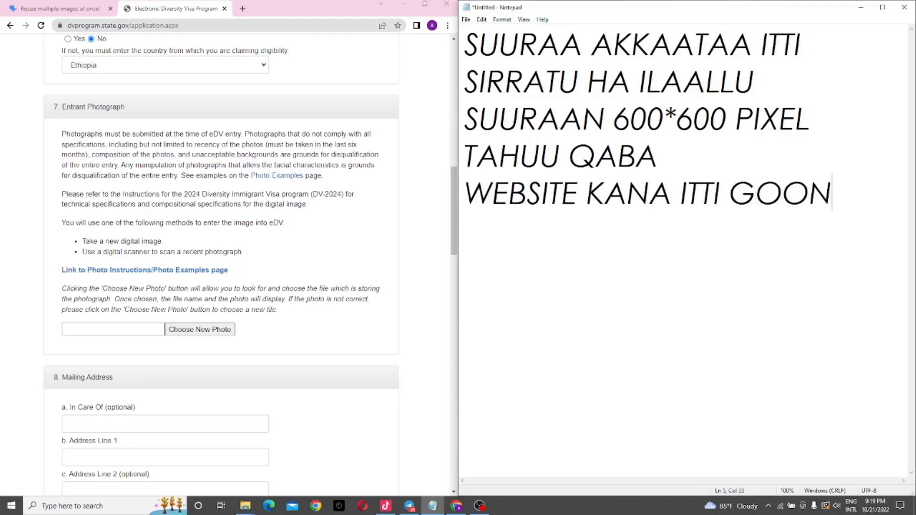
key(Return)
text(LINKIIN)
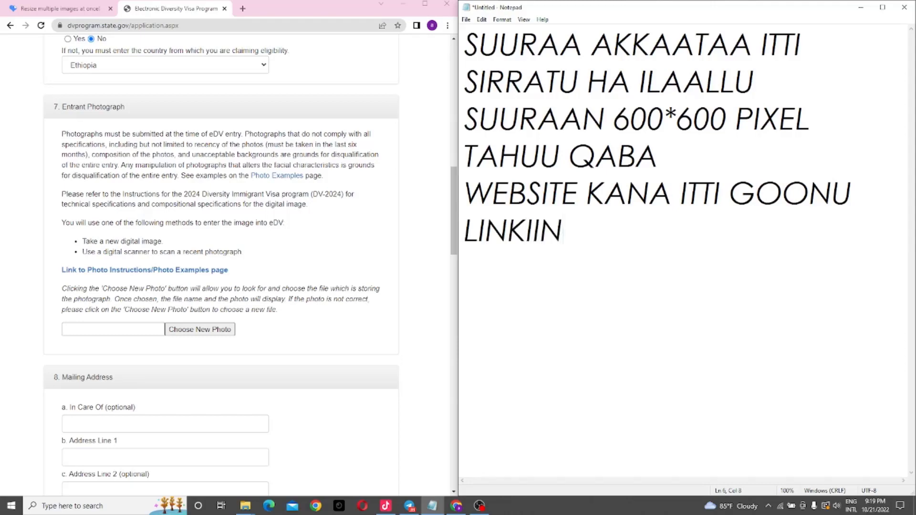
key(BackSpace)
text(ISAA )
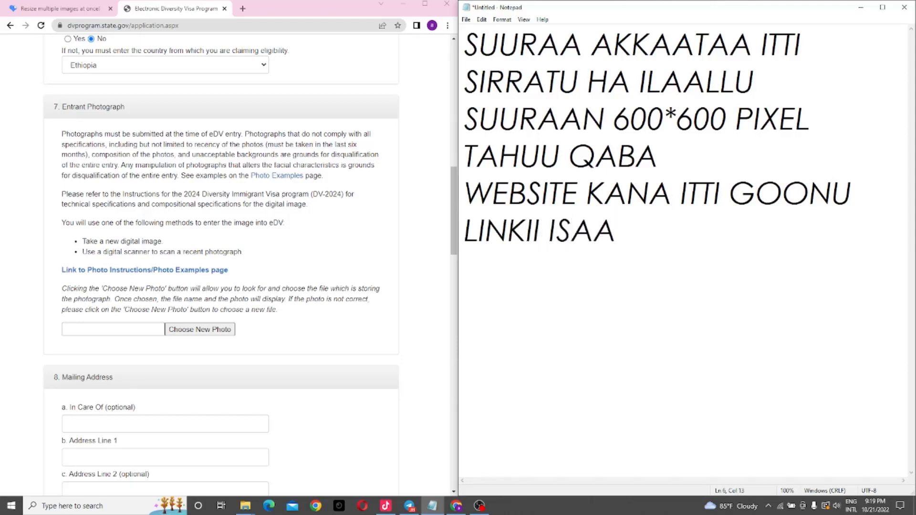
text(DESCRIP)
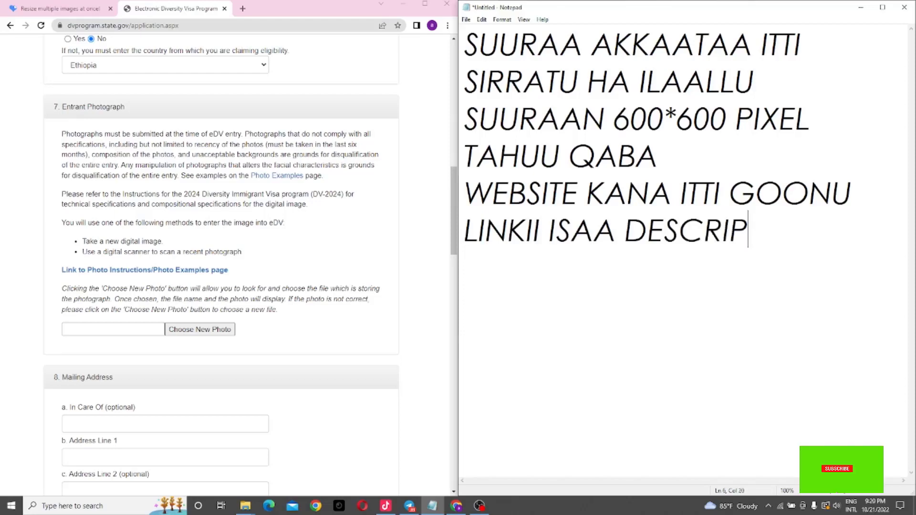
text(TION)
key(Return)
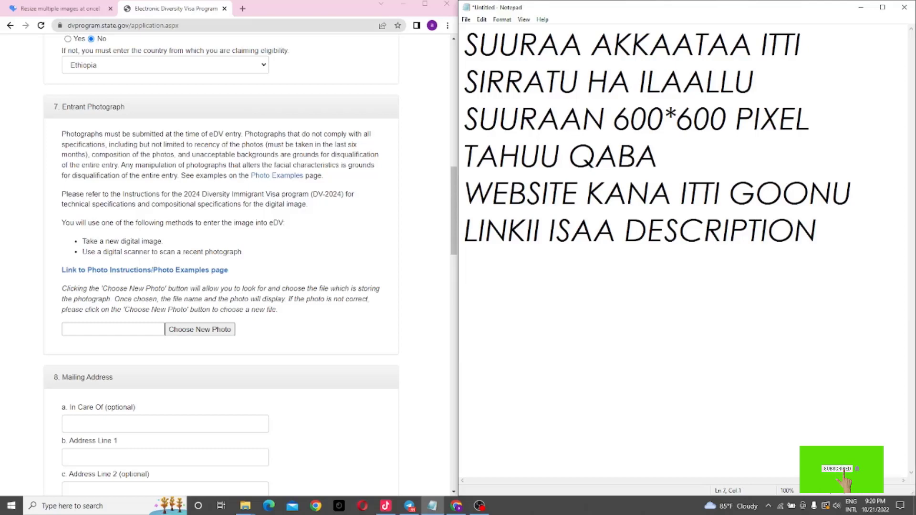
text(VIDEO K)
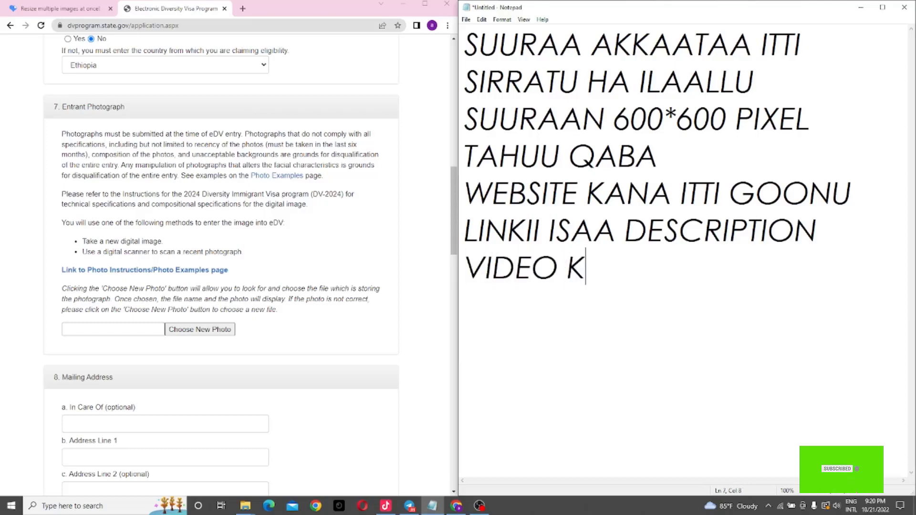
text(ANAA IRR)
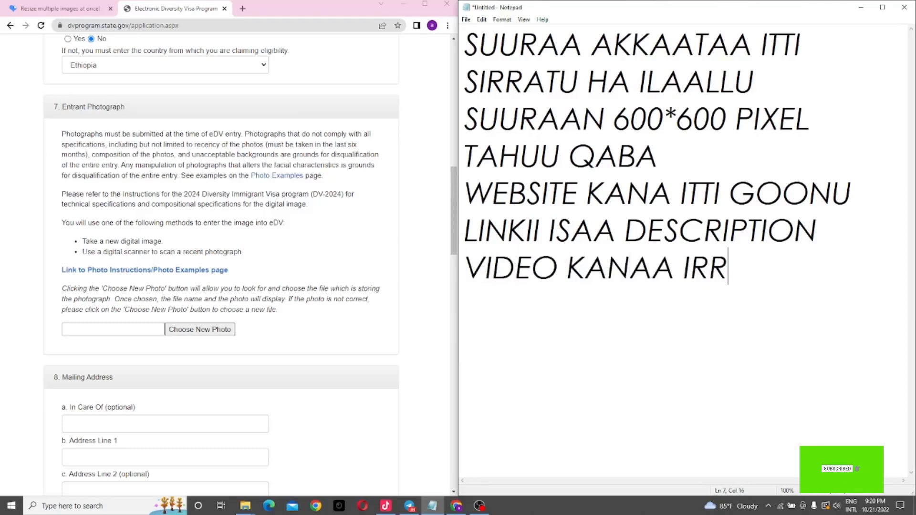
text(AA AR)
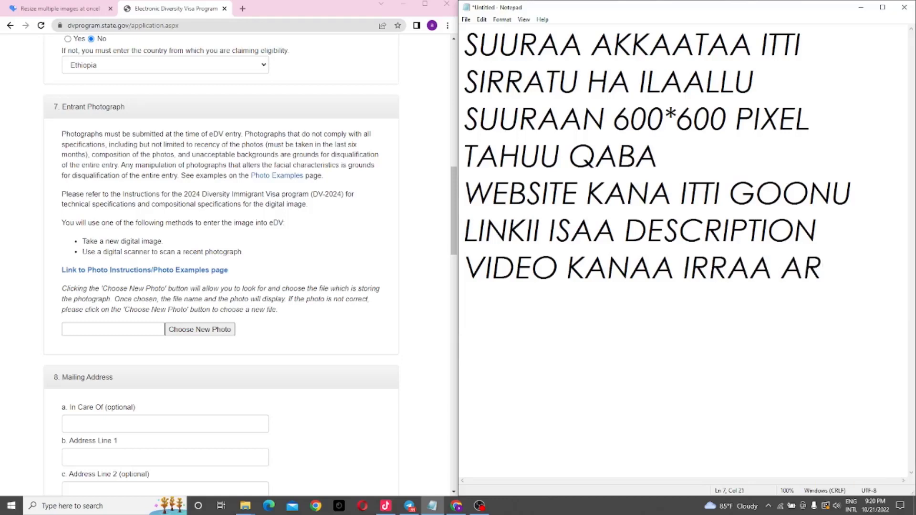
text(GATT)
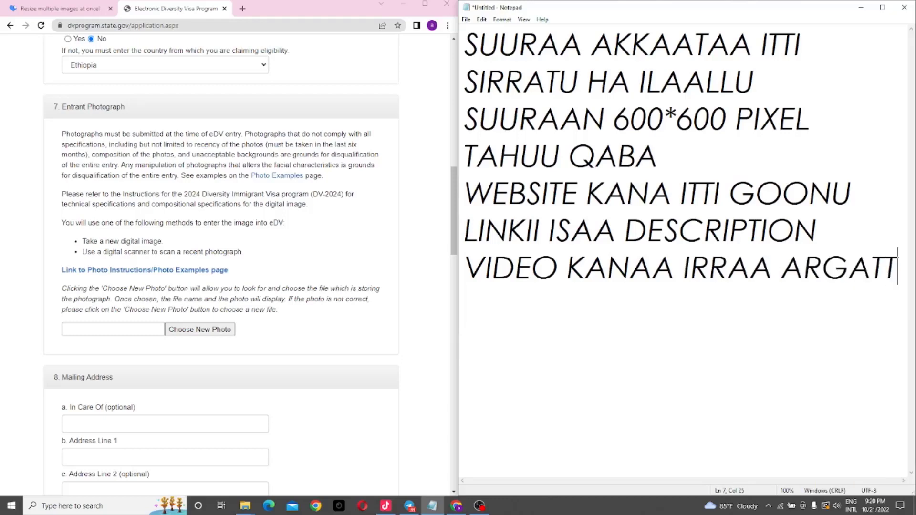
key(Return)
text(U)
Step: Copy the web address of the iLoveIMG resize-image page
click(91, 13)
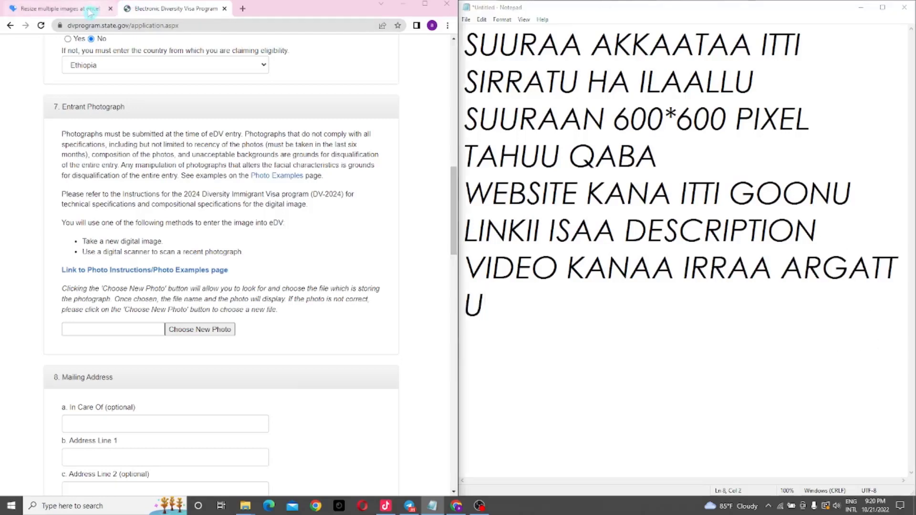
click(91, 13)
click(136, 26)
right_click(136, 27)
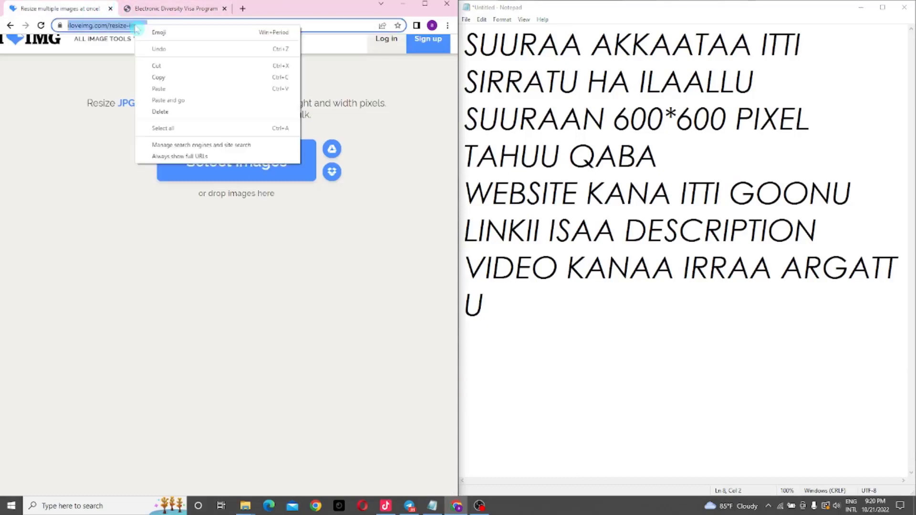
click(191, 77)
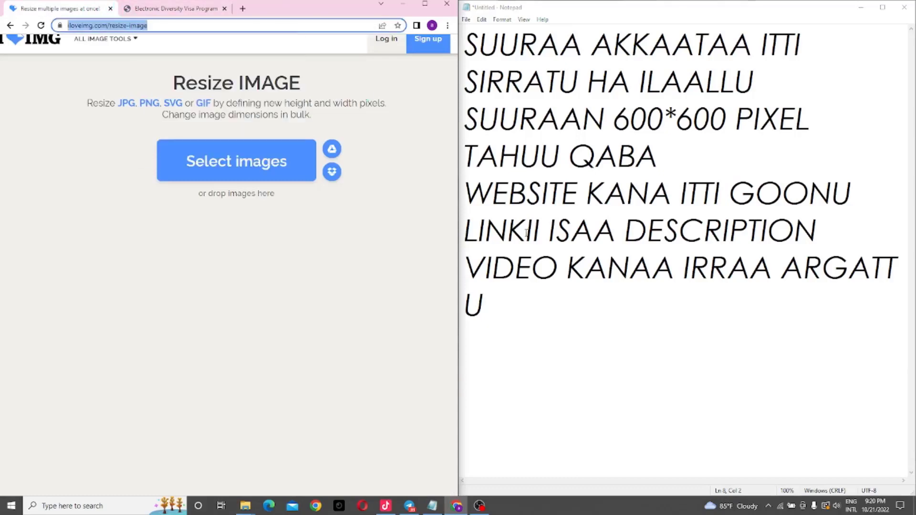
click(540, 294)
key(Return)
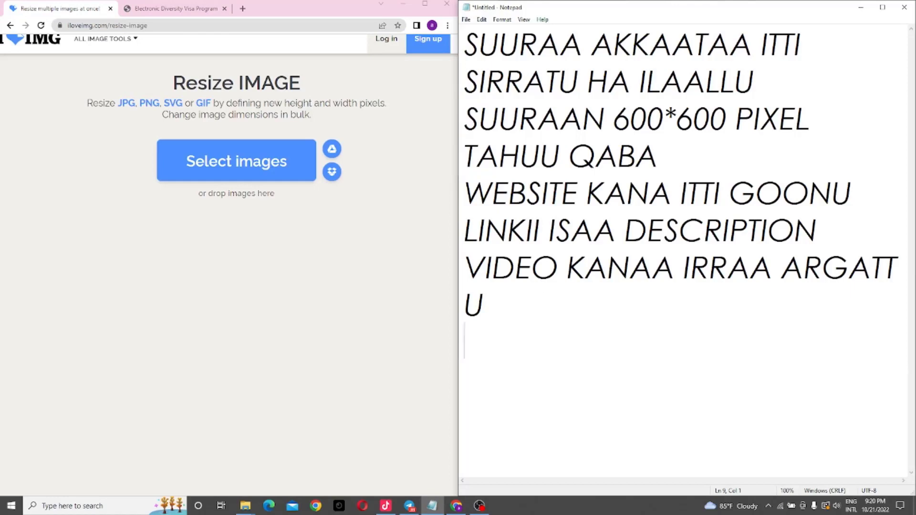
text(WEBS)
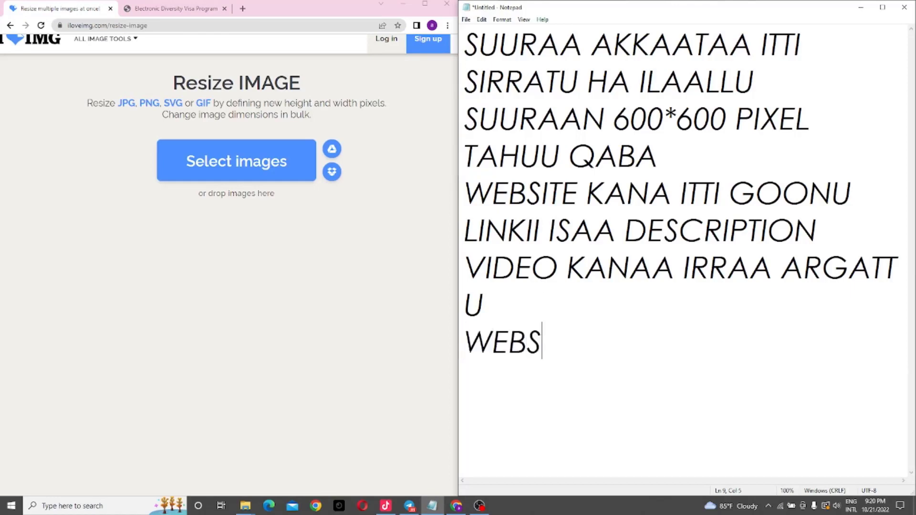
text(ITE )
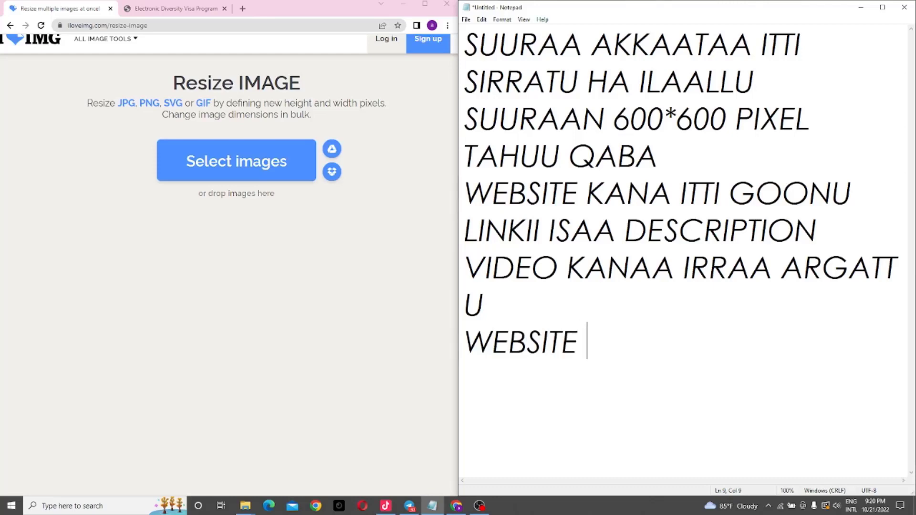
text(LINK IS)
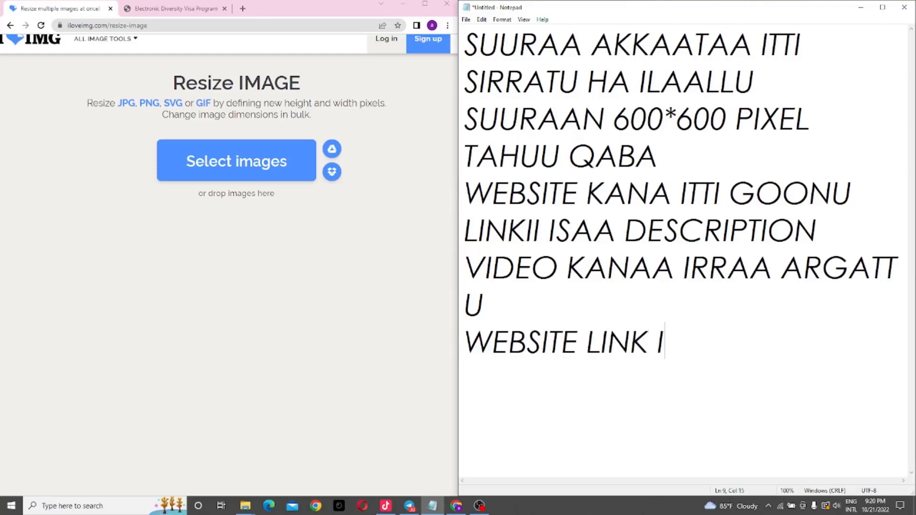
key(Return)
key(ctrl+v)
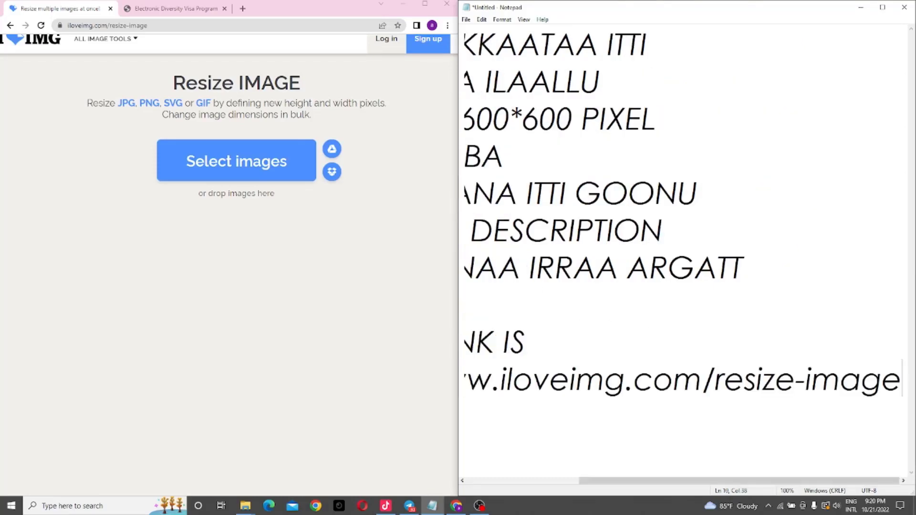
key(Left)
key(Left)
key(Left)
key(Left)
key(Left)
key(Left)
key(Left)
key(Left)
key(Left)
key(Left)
key(Left)
key(Left)
key(Left)
key(Left)
key(Left)
key(Left)
key(Left)
key(Left)
key(Left)
key(Up)
key(Up)
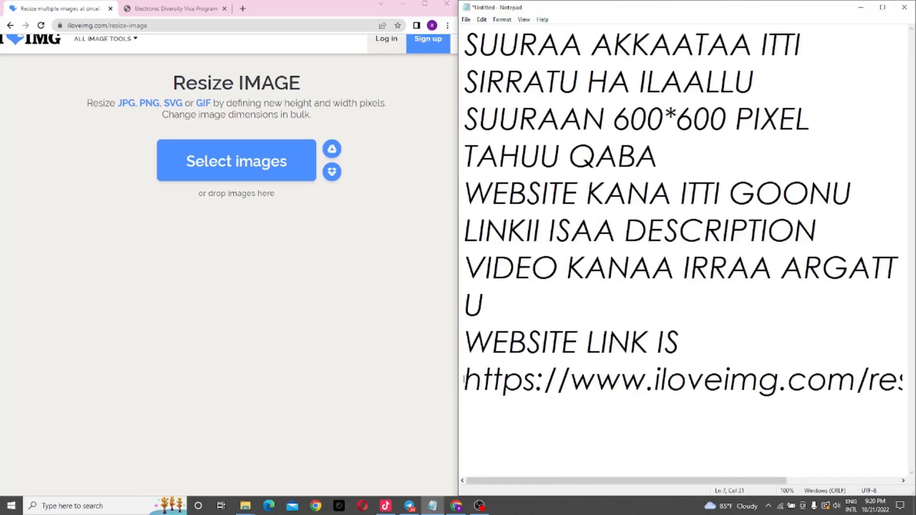
key(shift+Right)
key(shift+Right)
key(shift+Right)
key(shift+Right)
key(shift+Right)
key(shift+Right)
key(shift+Right)
key(shift+Right)
key(shift+Right)
key(shift+Right)
key(shift+Right)
key(shift+Right)
key(shift+Right)
key(shift+Right)
key(shift+Right)
key(shift+Right)
key(shift+Right)
key(shift+Right)
key(shift+Right)
key(shift+Right)
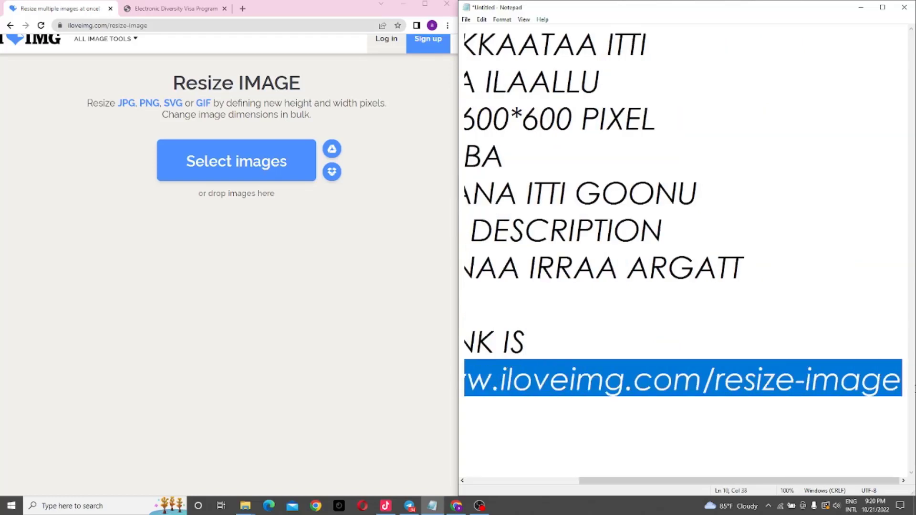
key(shift+Left)
key(shift+Left)
key(shift+Left)
key(shift+Left)
key(shift+Left)
key(shift+Left)
key(shift+Left)
key(shift+Left)
key(shift+Left)
key(shift+Left)
key(shift+Left)
key(shift+Left)
key(shift+Left)
key(shift+Left)
key(shift+Right)
key(shift+Right)
key(shift+Right)
key(shift+Right)
key(shift+Right)
key(shift+Right)
key(shift+Right)
key(shift+Right)
key(shift+Right)
key(shift+Right)
key(shift+Right)
key(shift+Right)
key(shift+Right)
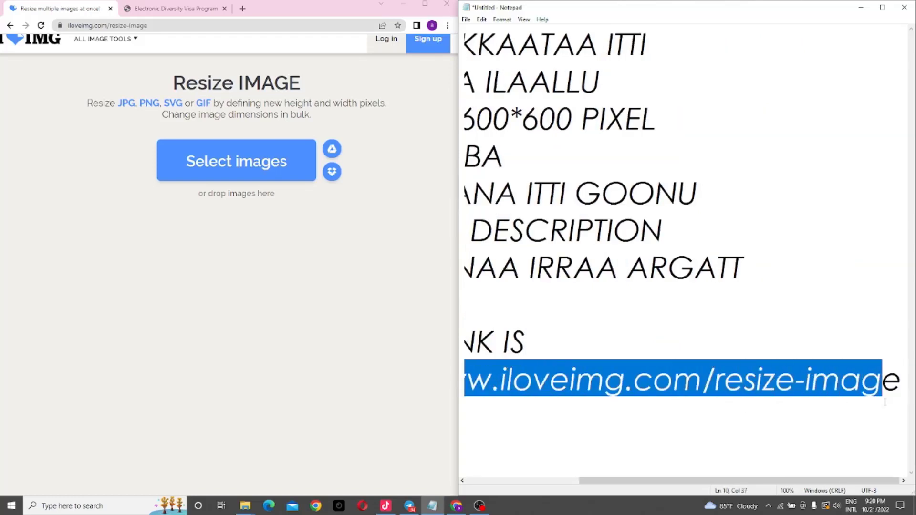
key(shift+Right)
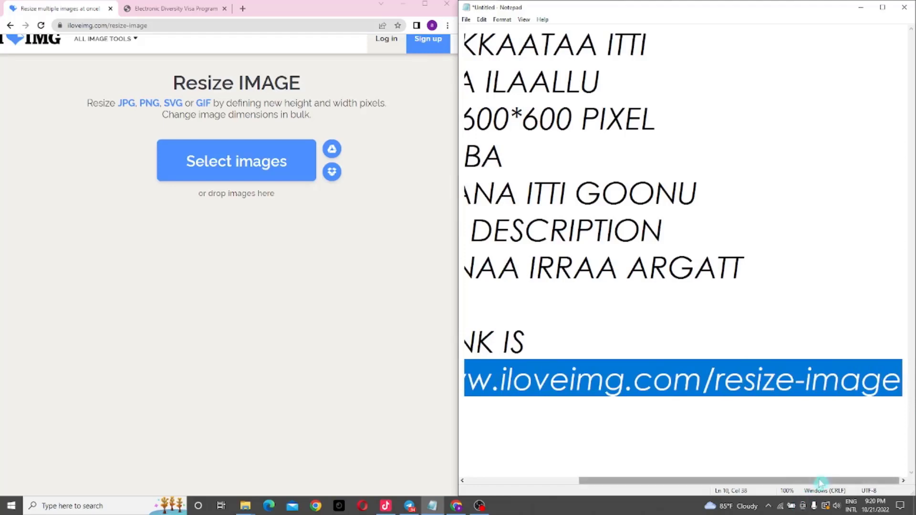
drag(821, 484, 710, 491)
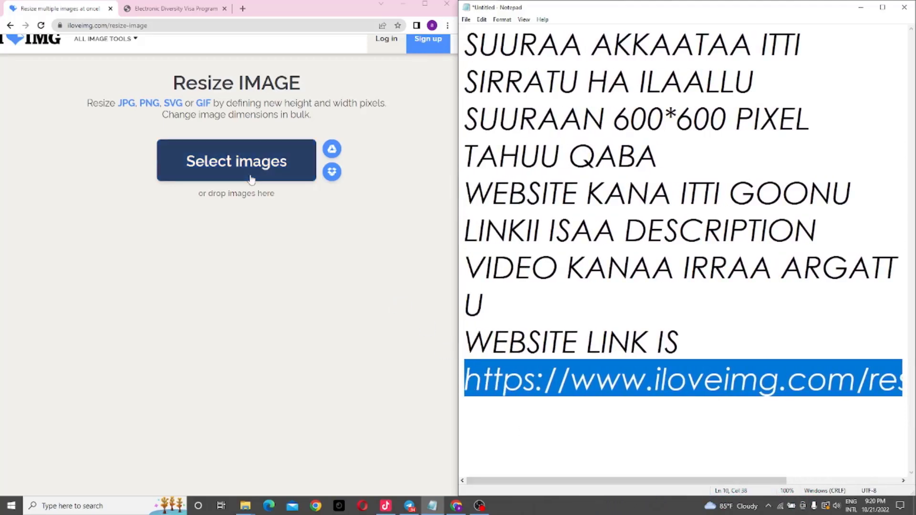
Step: Reload the iLoveIMG resize page and upload the 'new dv photo (Large)' image
click(138, 25)
key(Return)
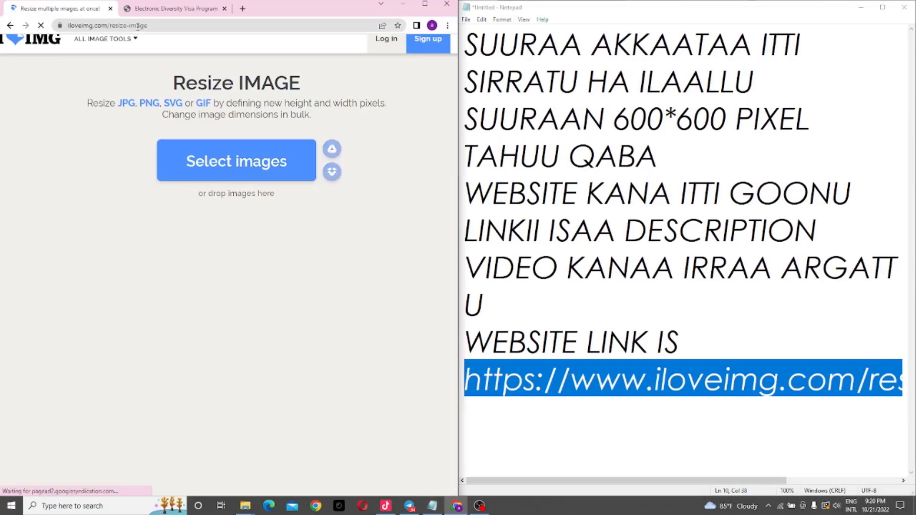
click(229, 163)
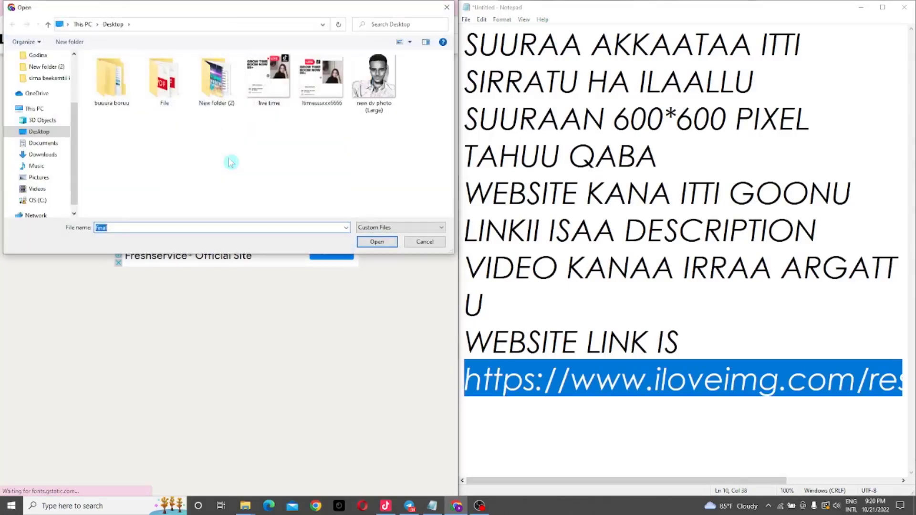
double_click(379, 81)
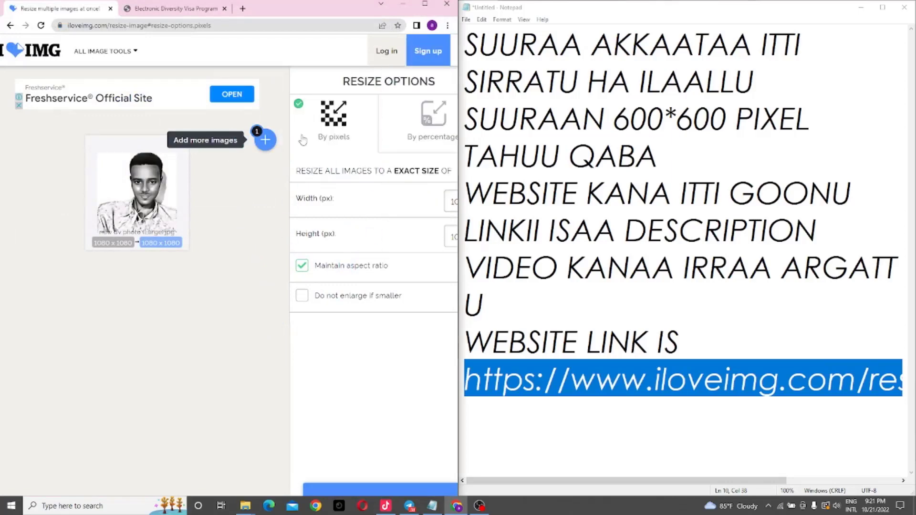
Step: Set width 600 with aspect ratio unlocked for a 600 x 600 result and resize
double_click(337, 123)
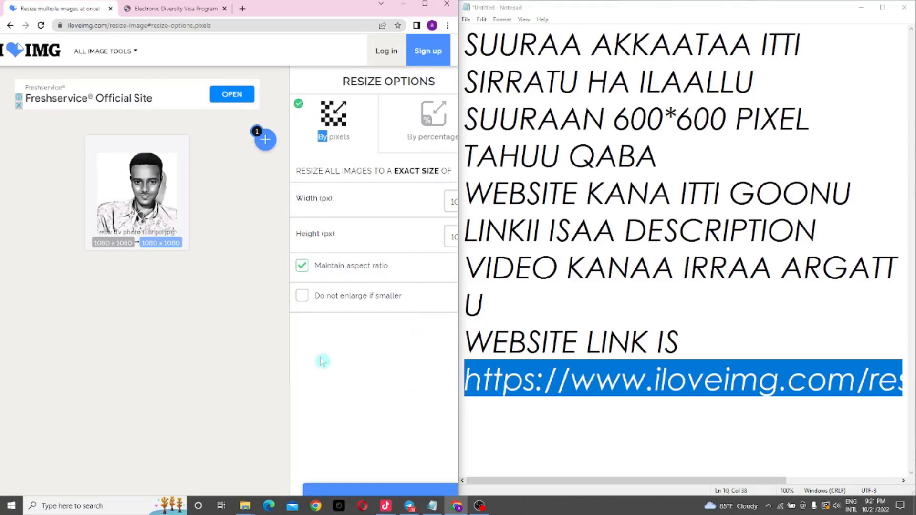
scroll(321, 365, right, 3)
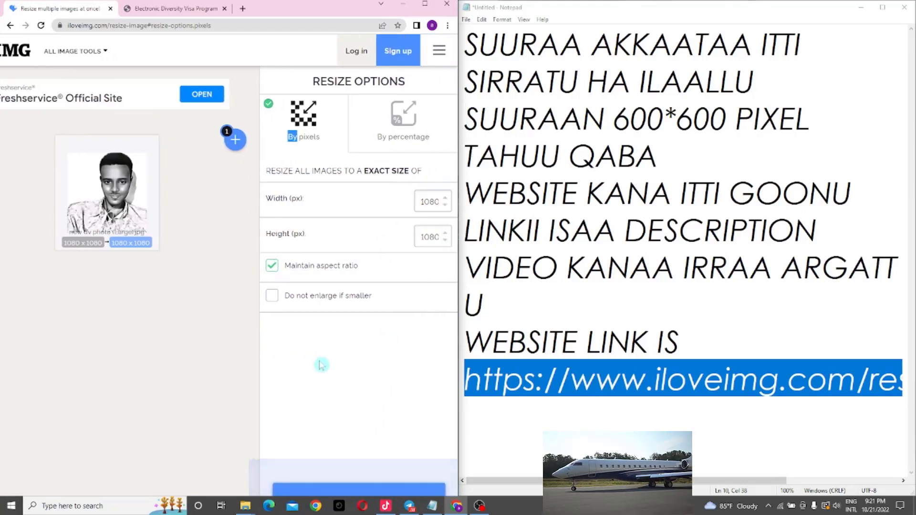
click(425, 201)
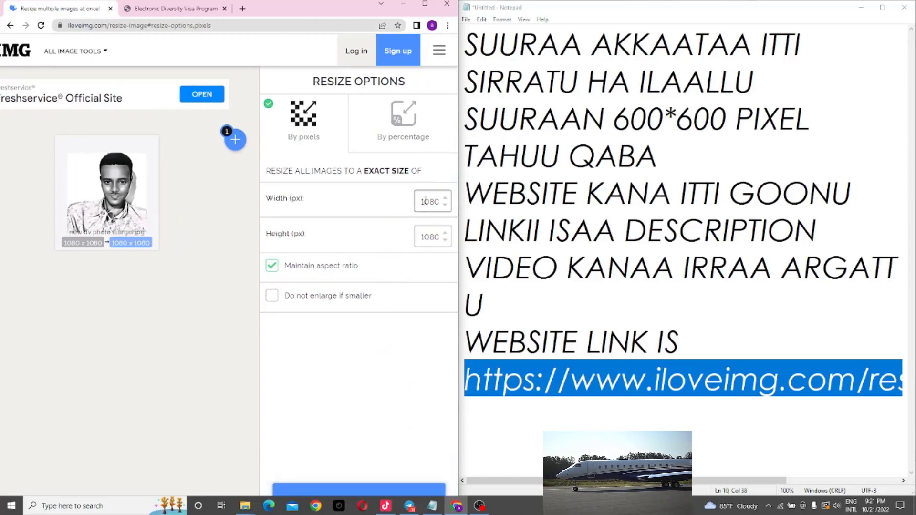
double_click(425, 201)
text(600)
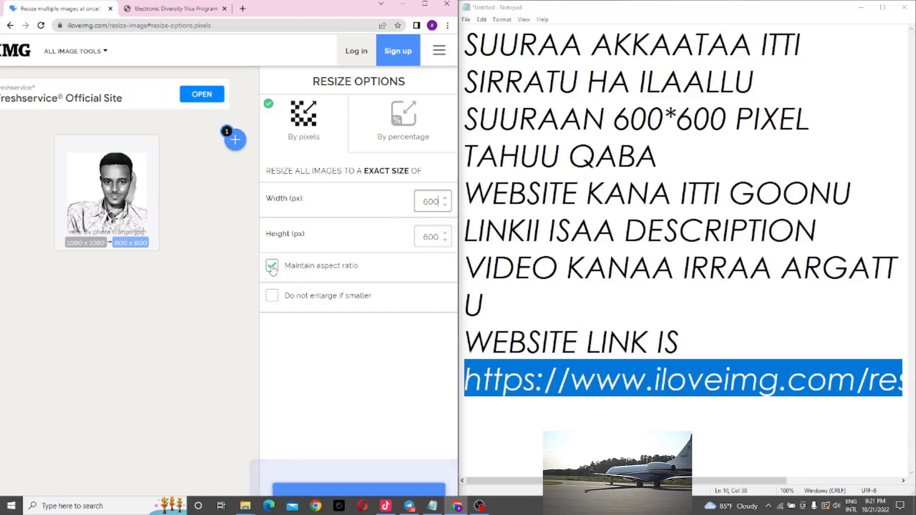
click(272, 266)
scroll(286, 248, left, 1)
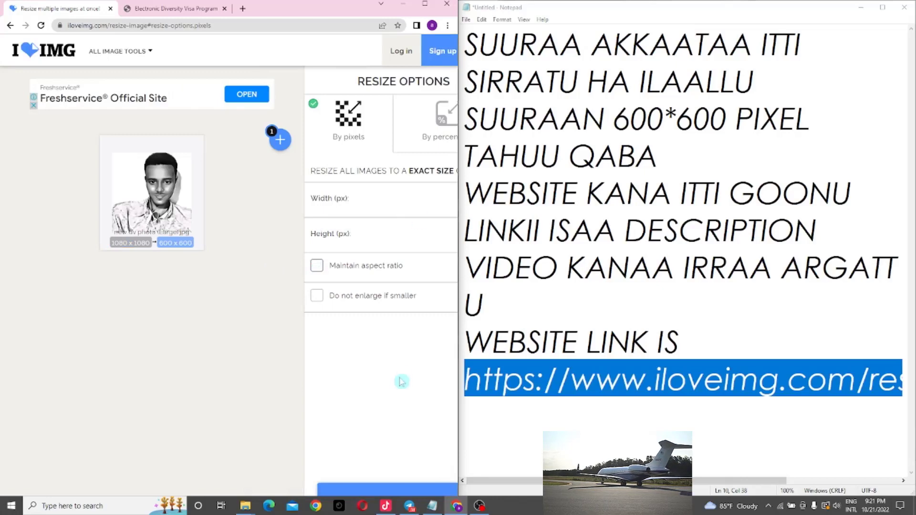
scroll(291, 425, right, 1)
scroll(291, 424, right, 1)
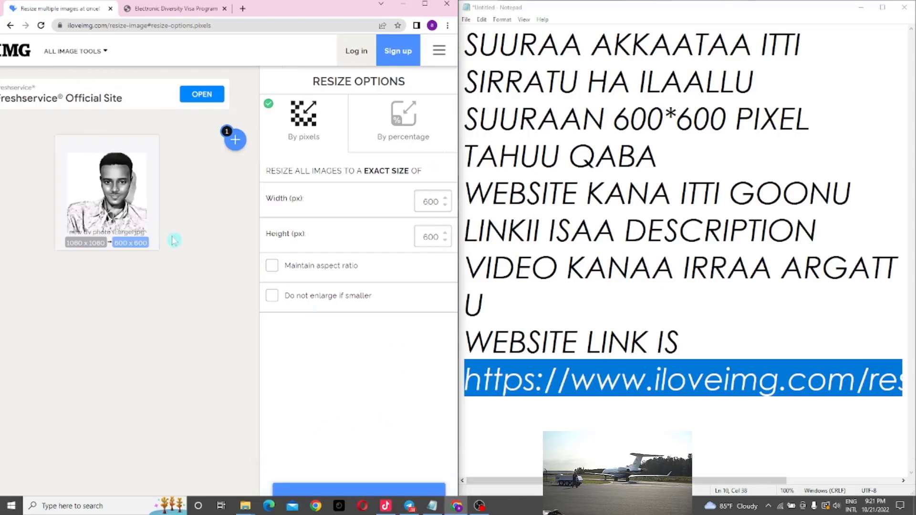
scroll(173, 240, left, 2)
scroll(173, 240, down, 1)
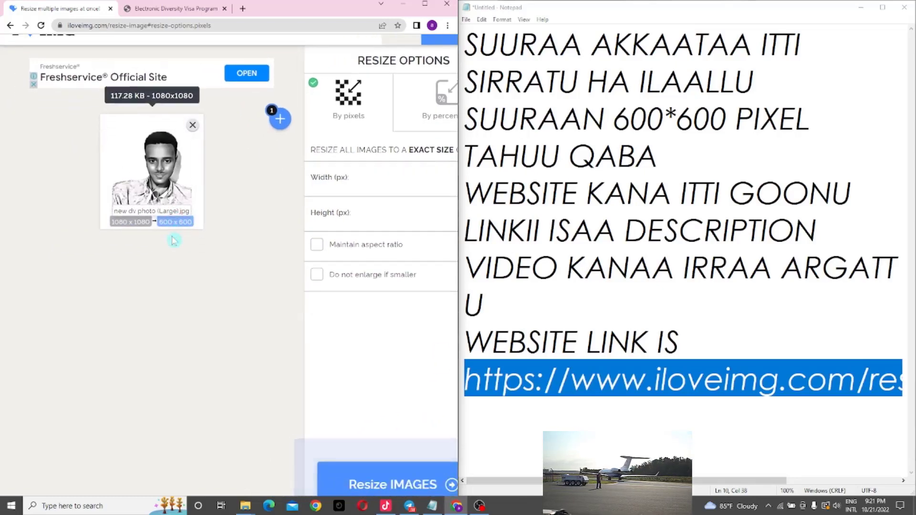
scroll(173, 240, down, 1)
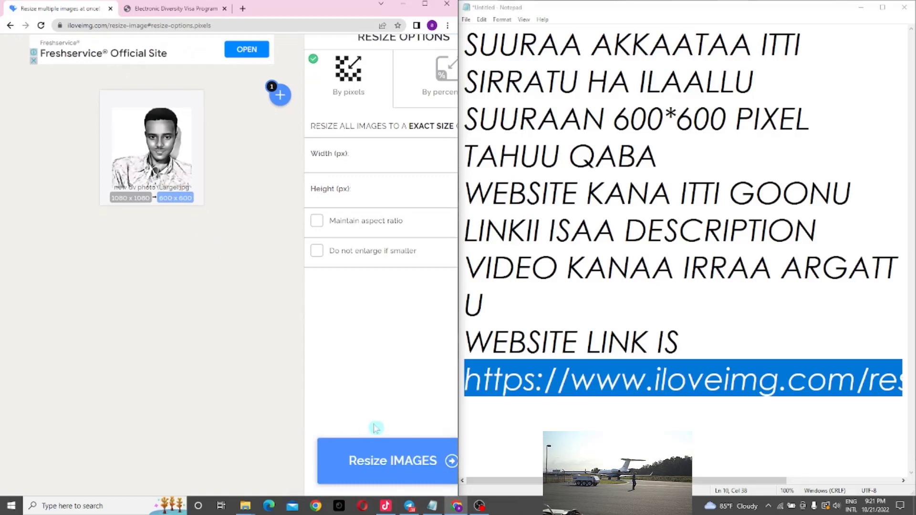
click(376, 451)
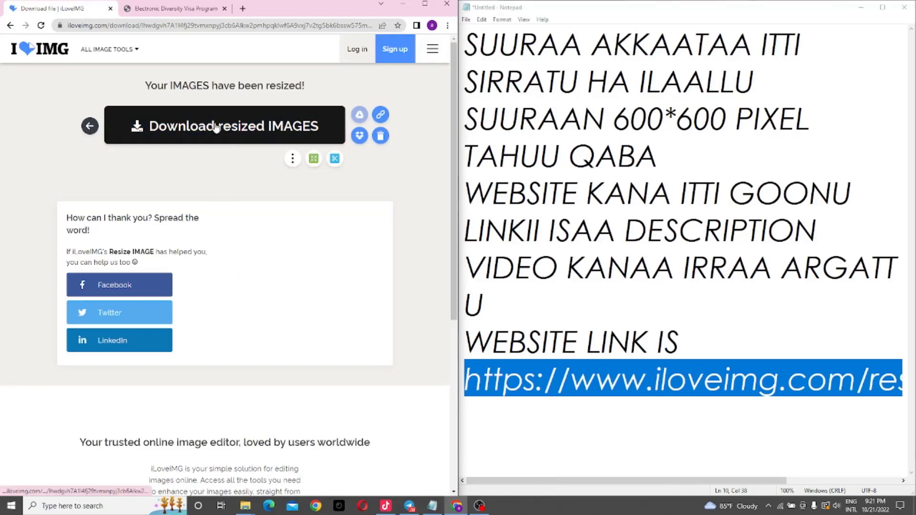
Step: Download the resized 600 x 600 'new dv photo (Large)' JPG
click(217, 127)
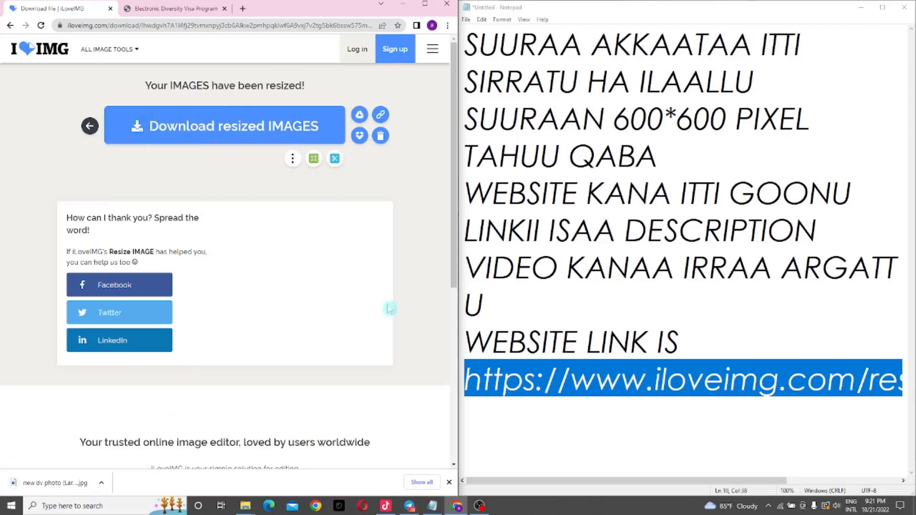
mouse_move(453, 140)
mouse_down()
mouse_move(457, 207)
mouse_move(453, 140)
mouse_up()
Step: Replace all Notepad notes with 'RESIZE KAN GOONE' and 'DOWNLOAD GOONEERA', correcting the last word
click(635, 155)
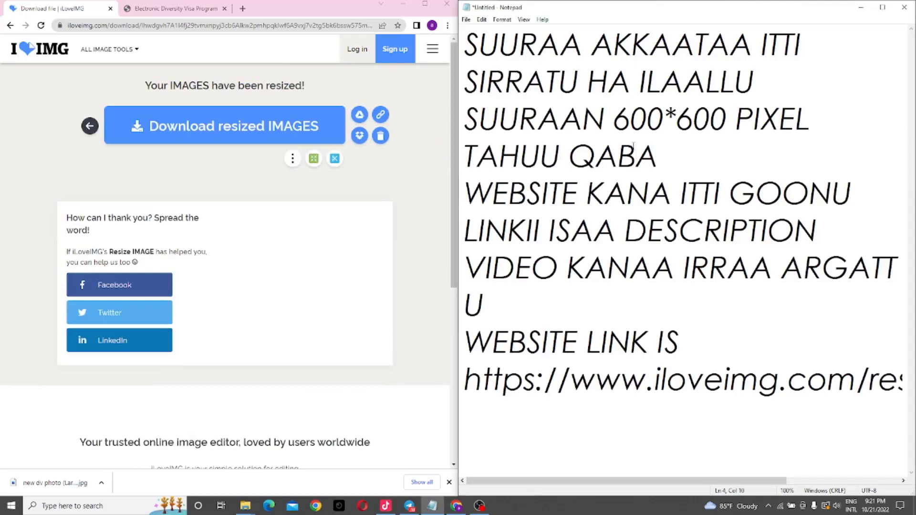
key(ctrl+a)
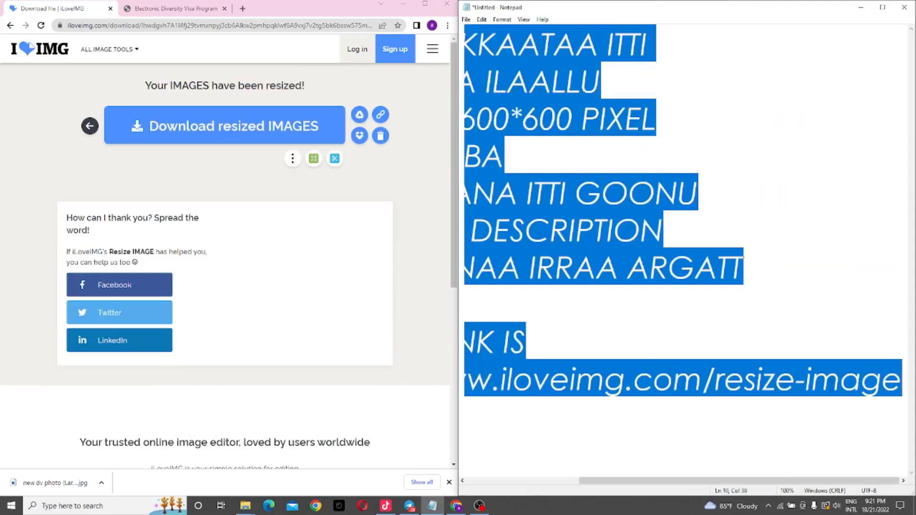
text(RESI)
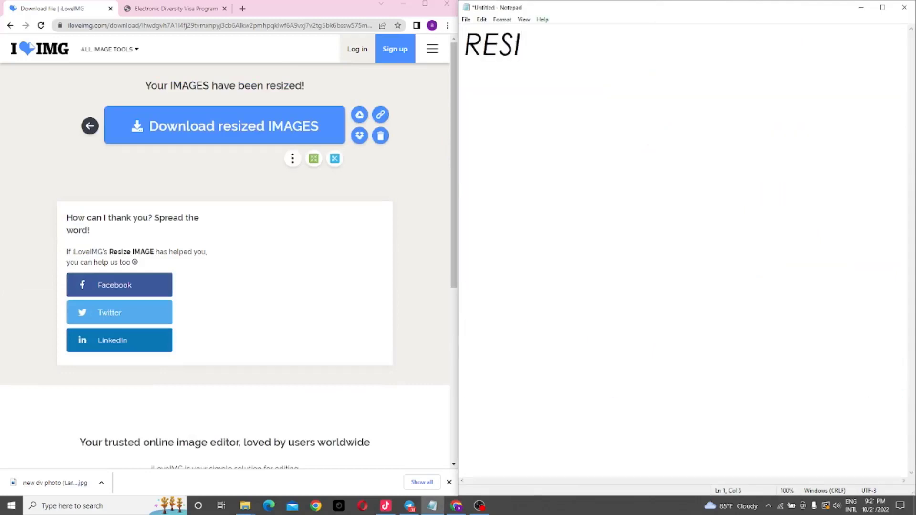
text(ZE KAN)
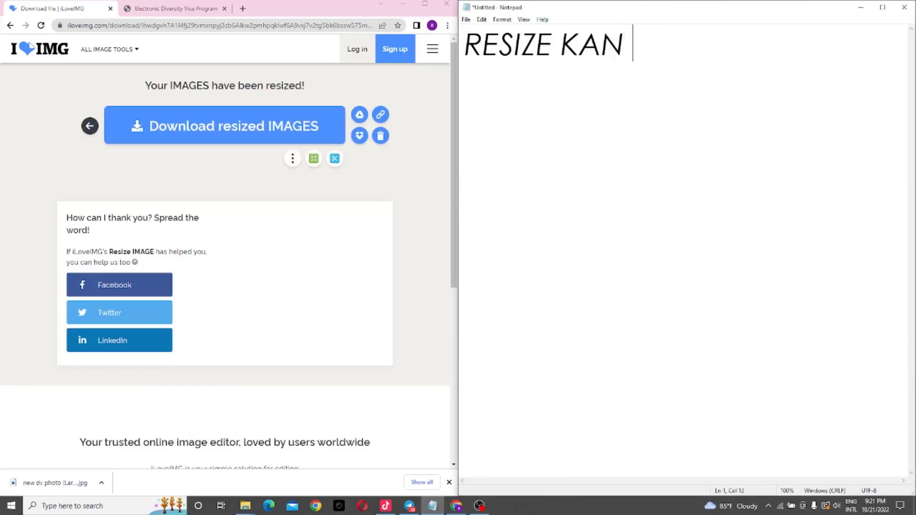
text( GOONE )
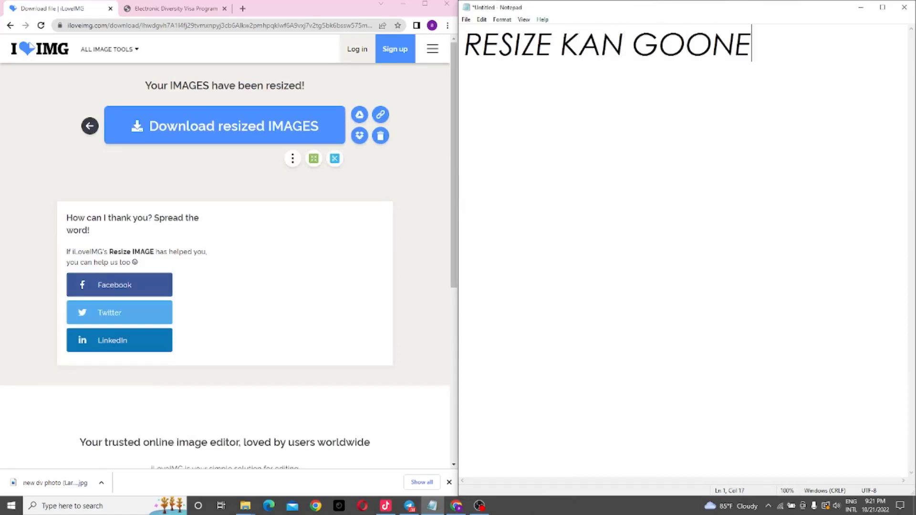
text(DOW)
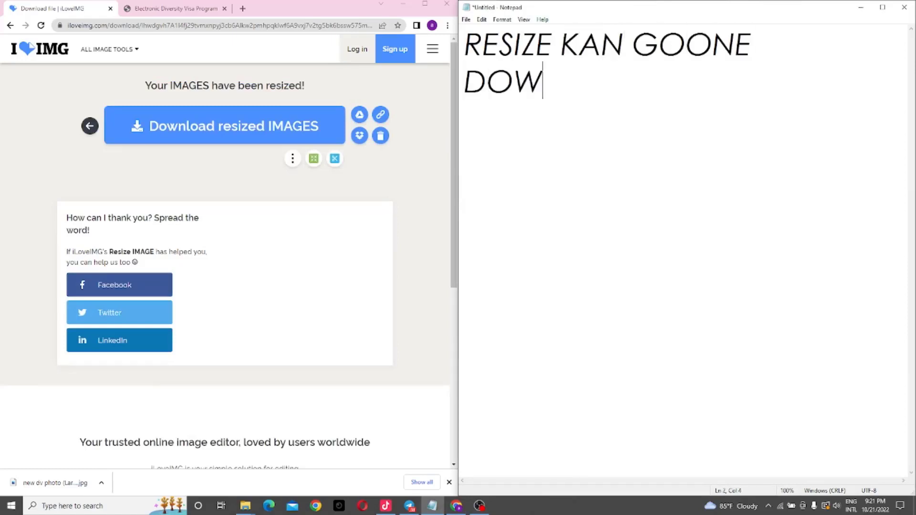
text(NLOAD )
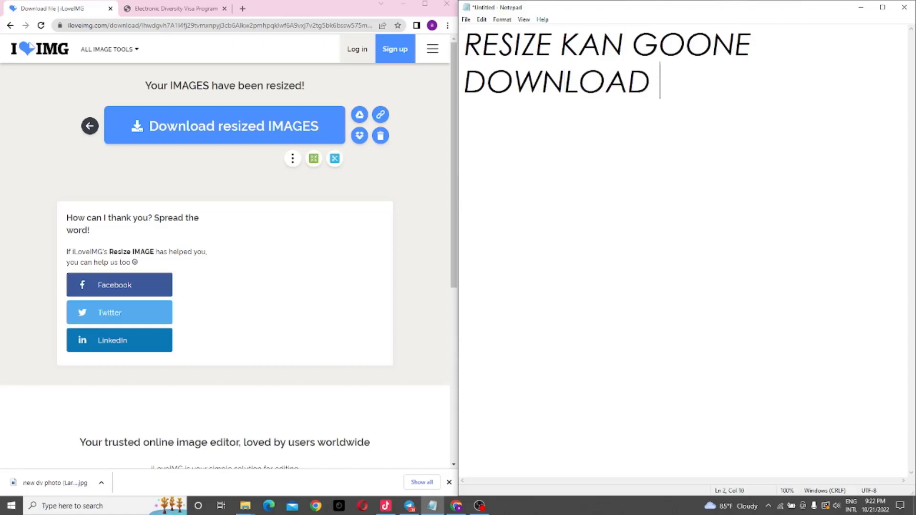
text(GOONE)
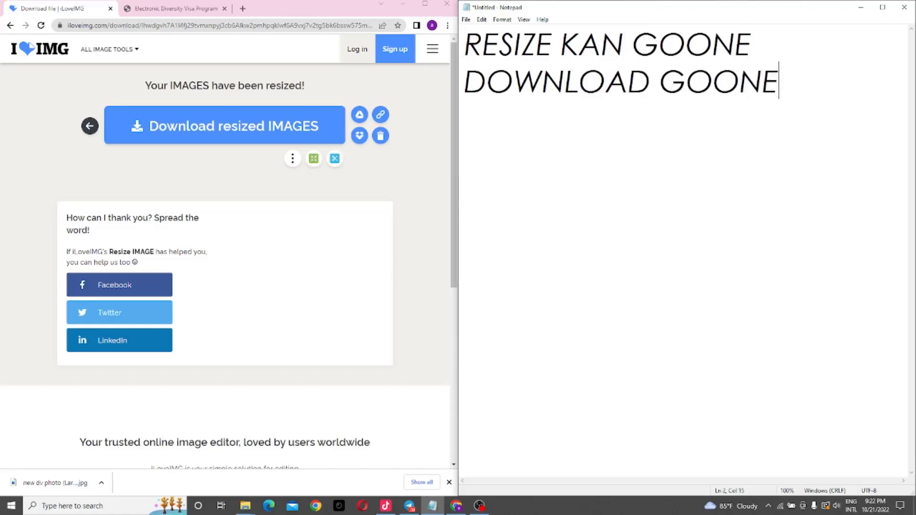
text(RA)
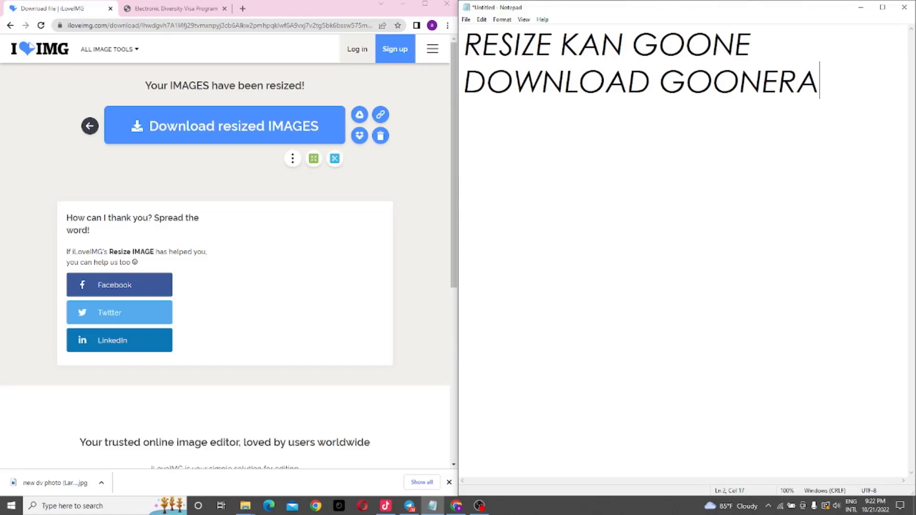
key(BackSpace)
key(BackSpace)
text(ERA)
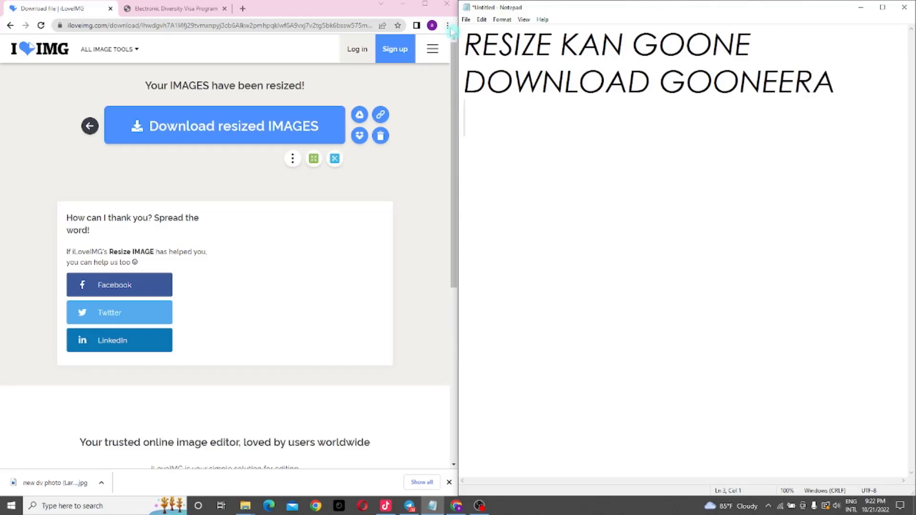
Step: Add the line 'SUURAA SIRRII TAHUU MIRKAN EEFFACHUU' below the resize and download notes
click(192, 9)
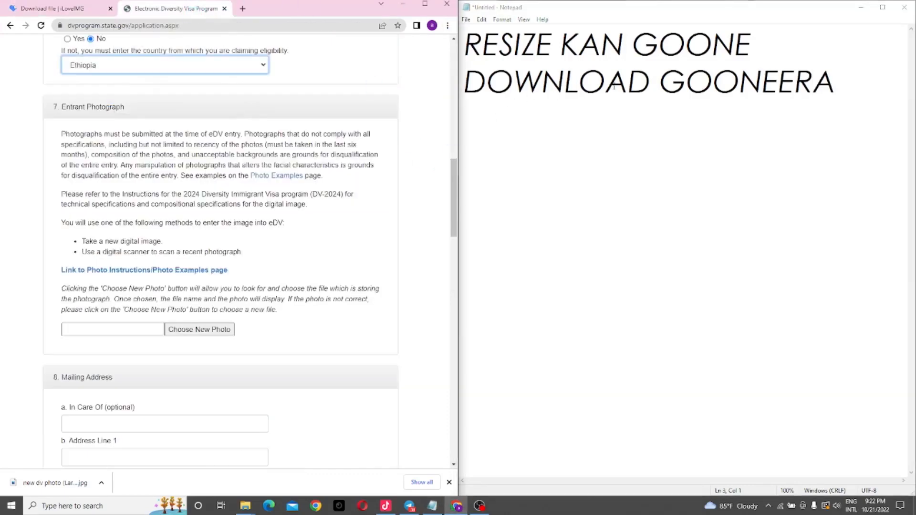
click(844, 85)
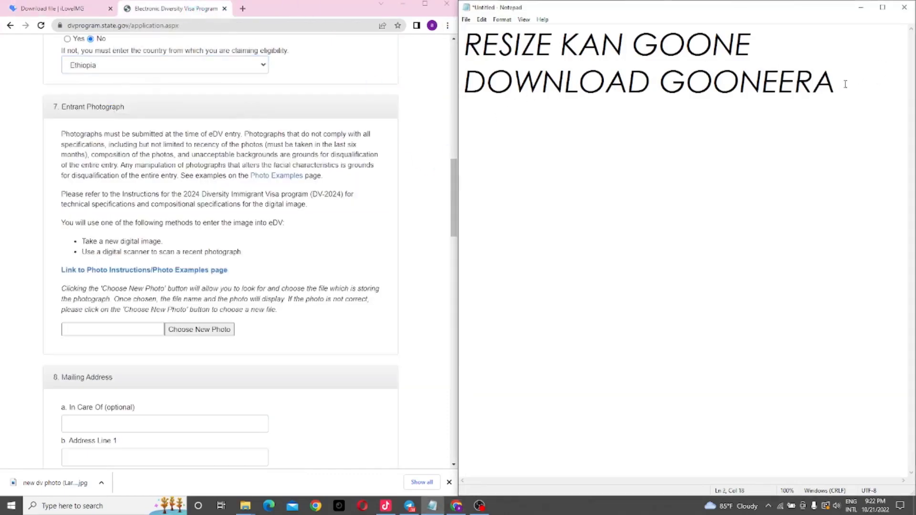
text(SUUR)
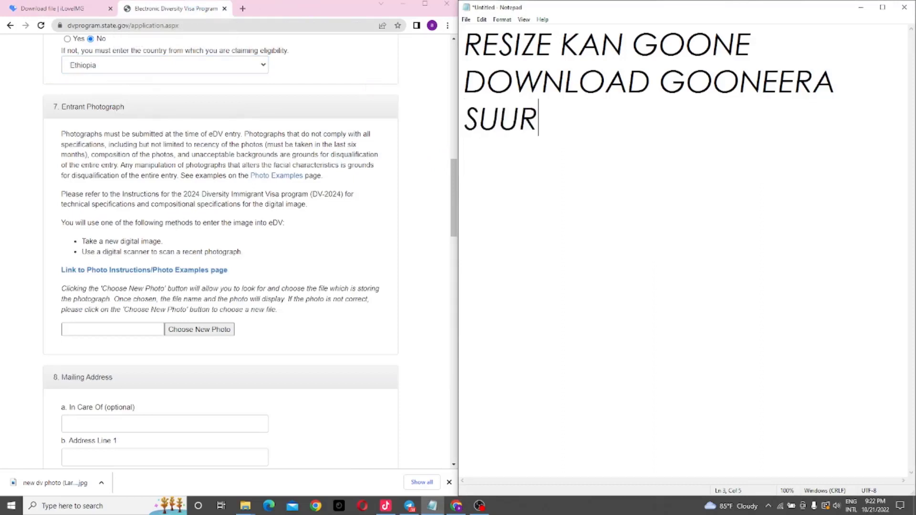
text(AA SIRR)
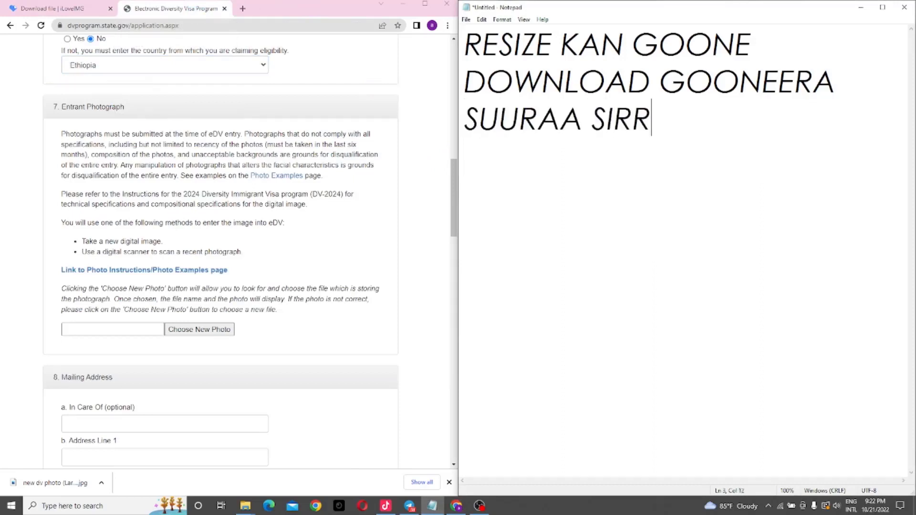
text(II TAHUU)
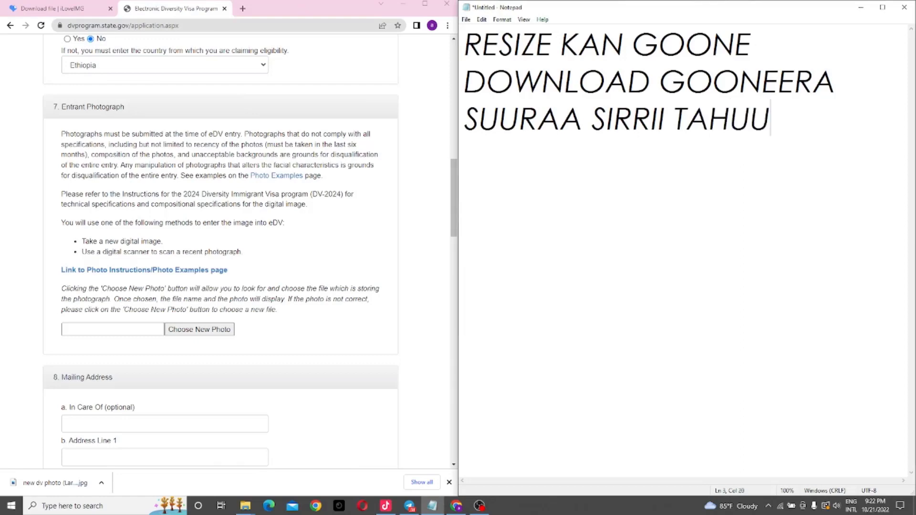
text( MIR)
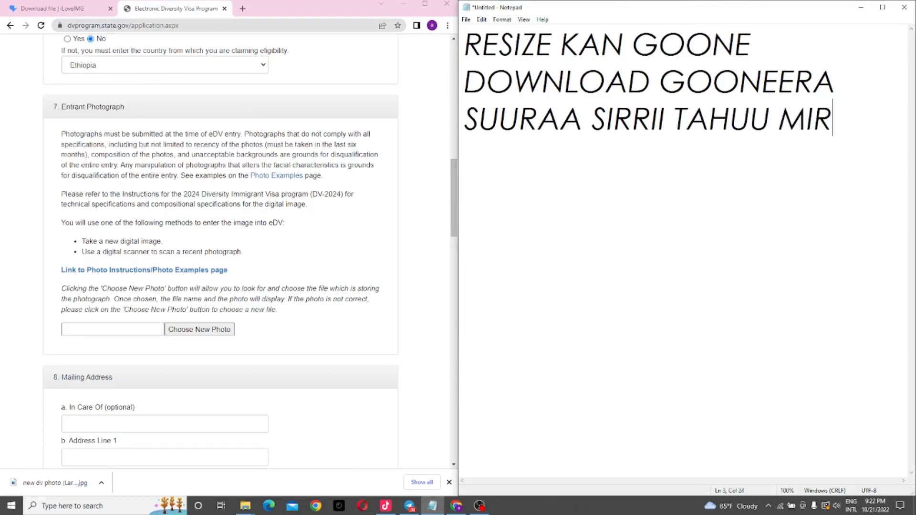
text(KAN )
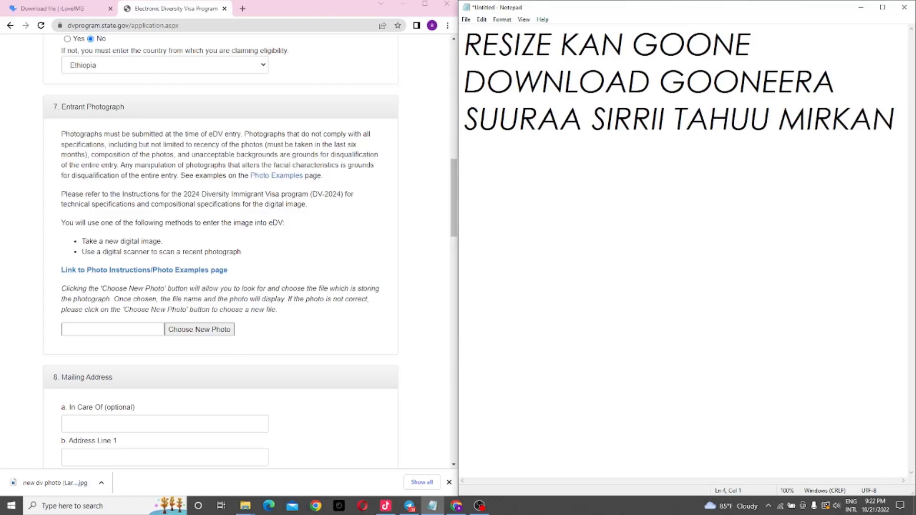
text(EEFFA)
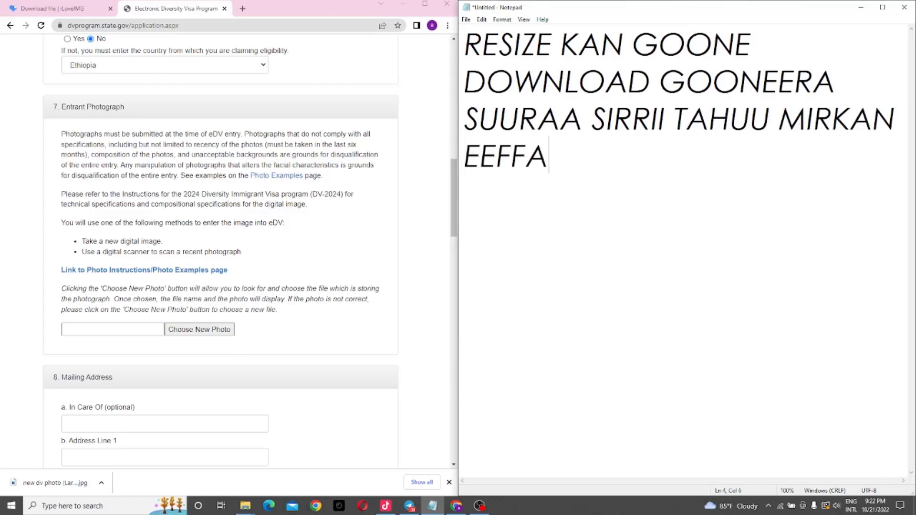
text(CHUUF)
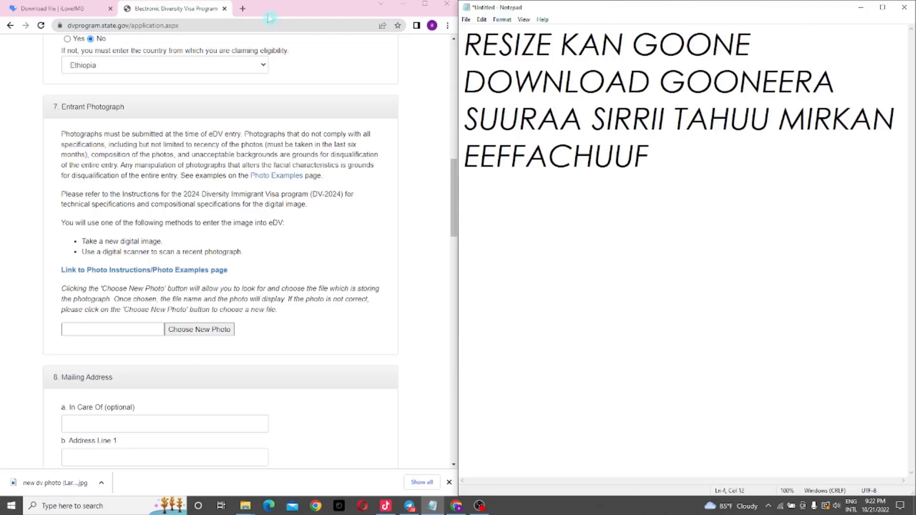
Step: Search 'DV LOTTERY PHOTO CHECK' in a new Chrome tab and open the DV Lottery Photo Checker result
click(243, 8)
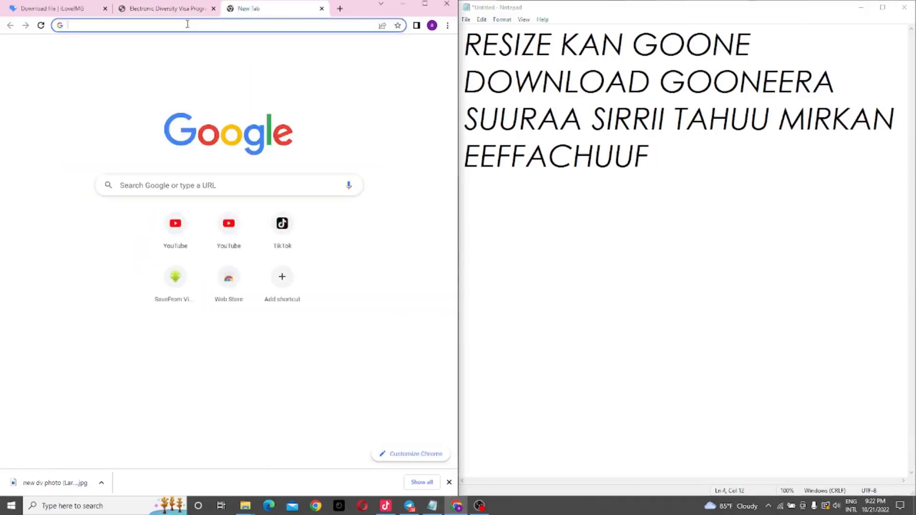
text(DV)
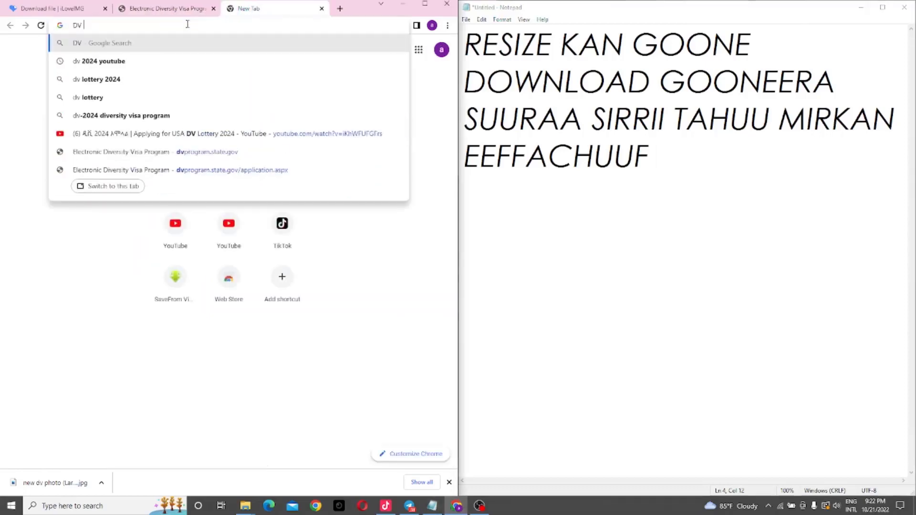
text( LOTTER)
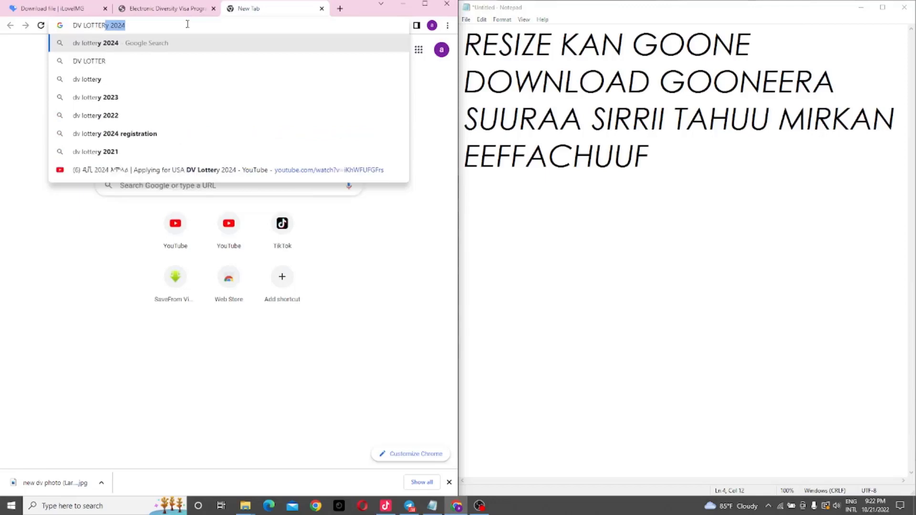
text(Y PHOTO)
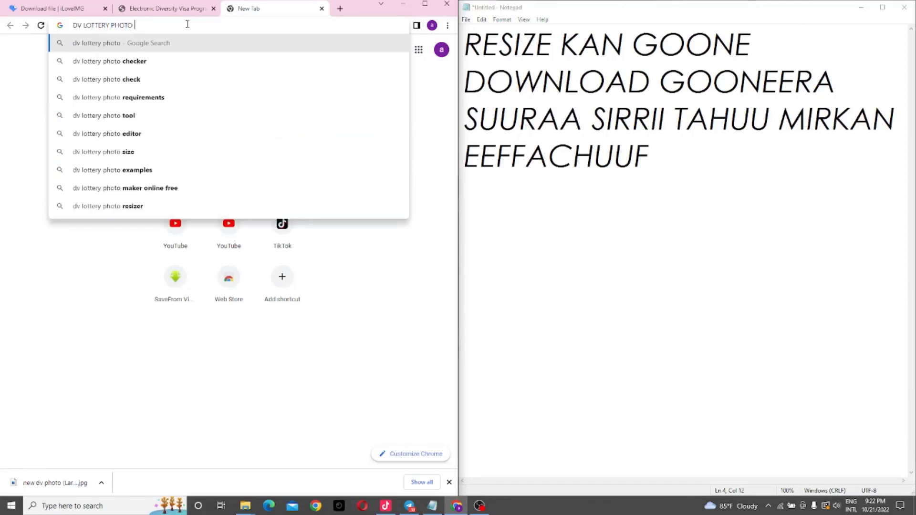
text( CHEC)
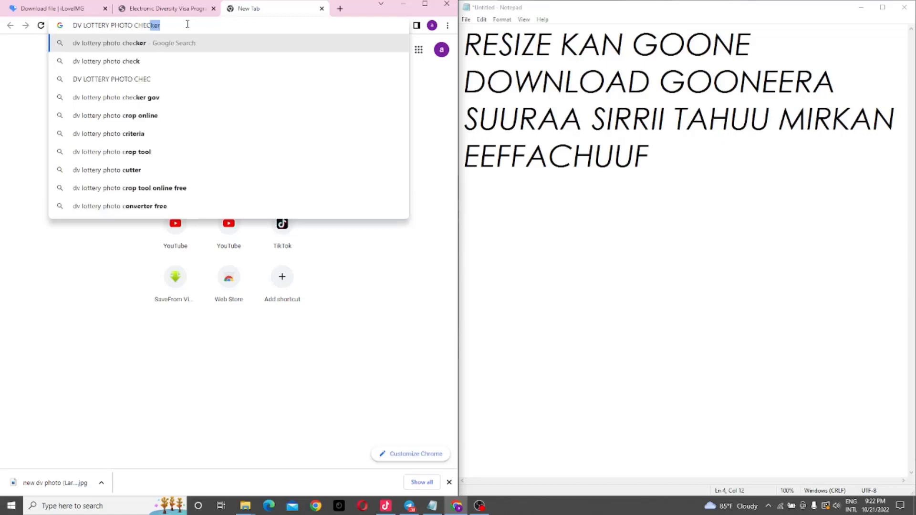
text(K)
key(Return)
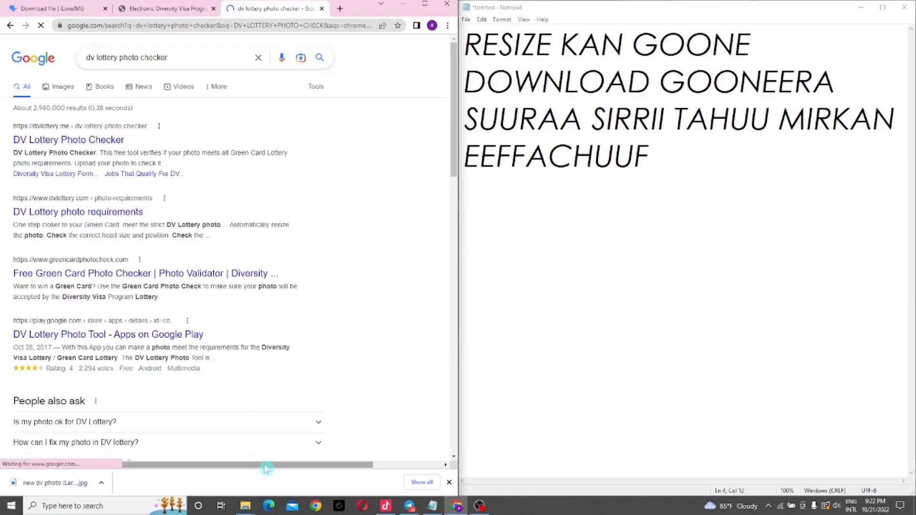
click(97, 144)
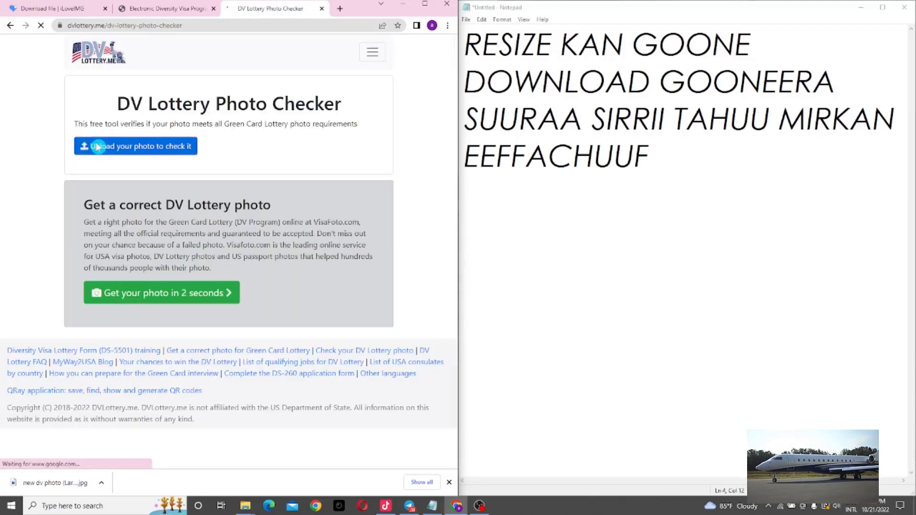
Step: Upload 'new dv photo (Large)' from Downloads to the checker and confirm all five tests pass
click(135, 151)
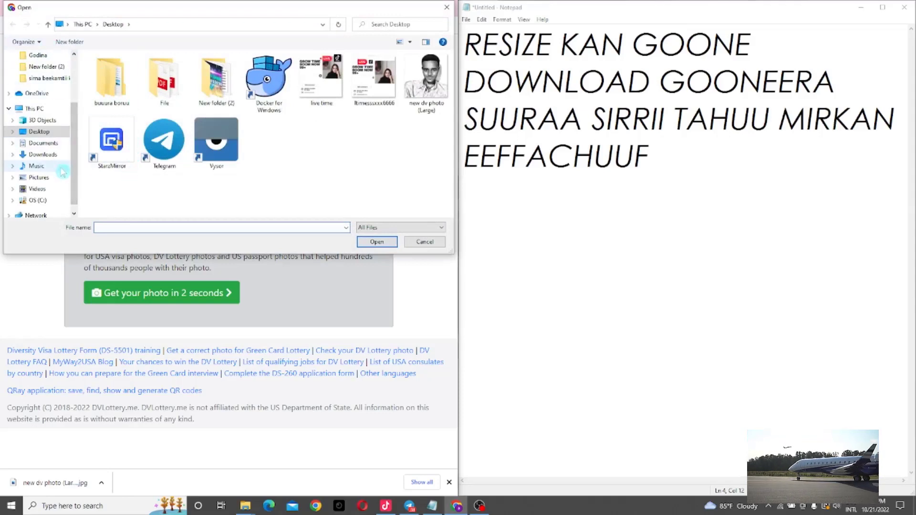
click(51, 157)
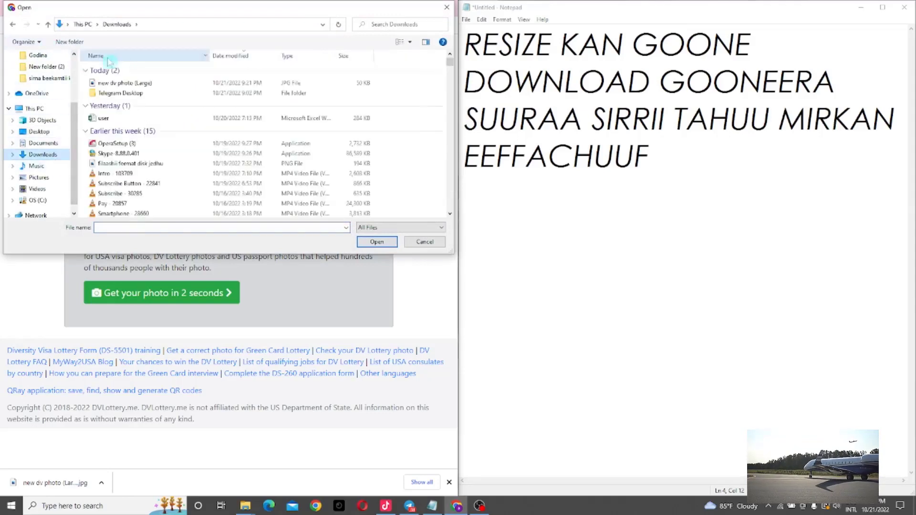
double_click(137, 84)
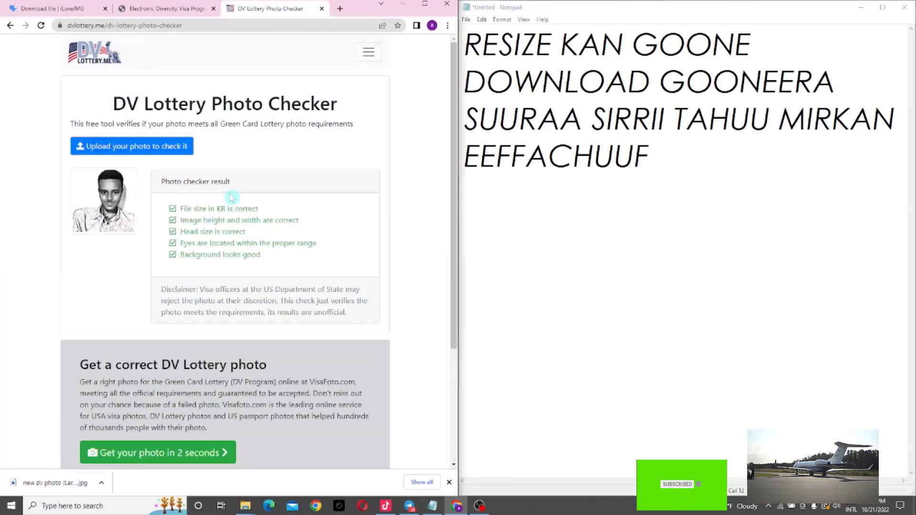
mouse_move(456, 117)
mouse_down()
mouse_move(458, 125)
mouse_move(454, 101)
mouse_up()
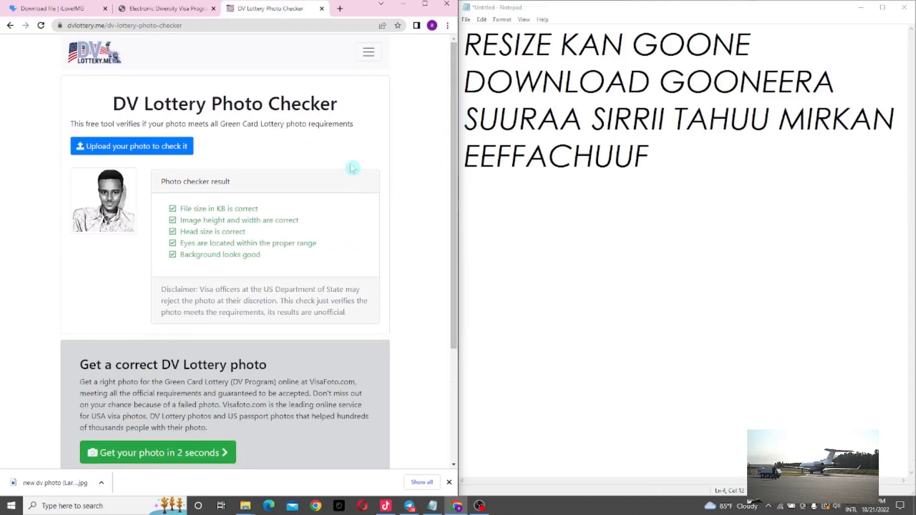
scroll(351, 168, up, 3)
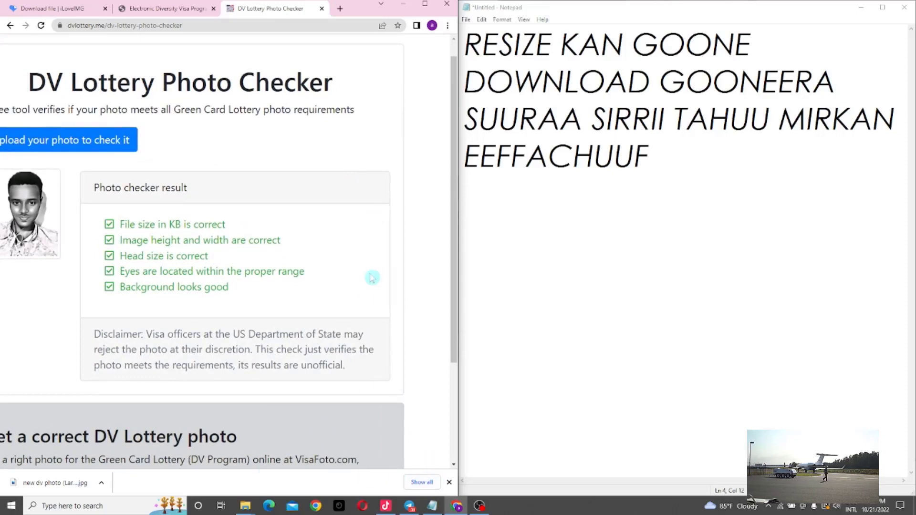
scroll(373, 278, left, 3)
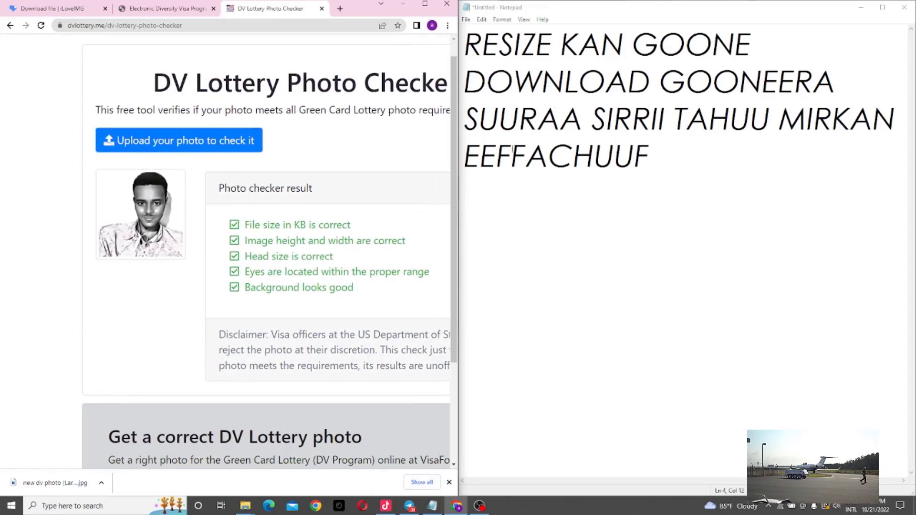
click(679, 156)
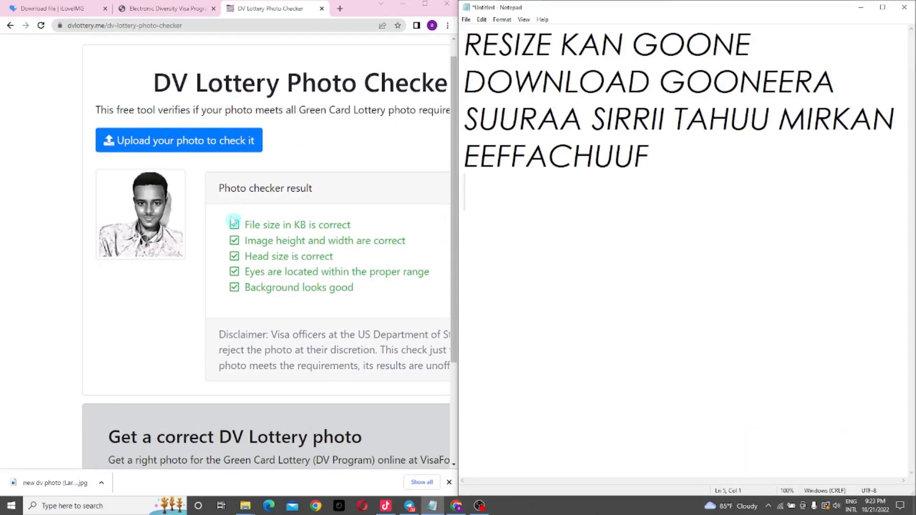
Step: Add 'huunda tik tik godheera', 'kanaaf suuraa kana' and 'fayyadama jechaa dha.' to the notes
text(huunda )
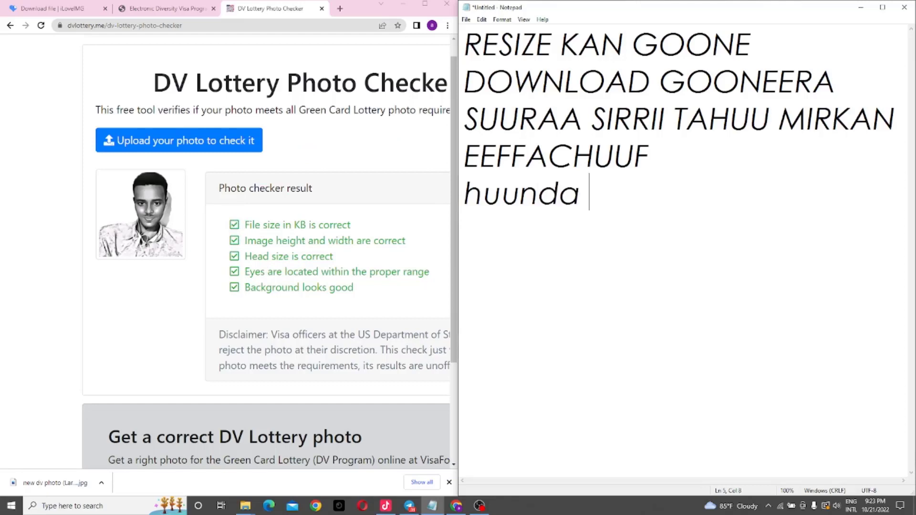
text(tick)
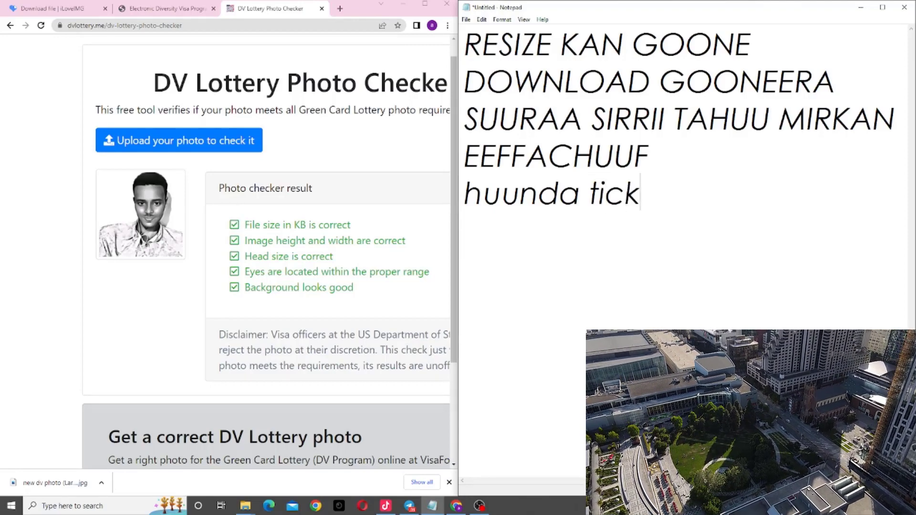
key(BackSpace)
key(BackSpace)
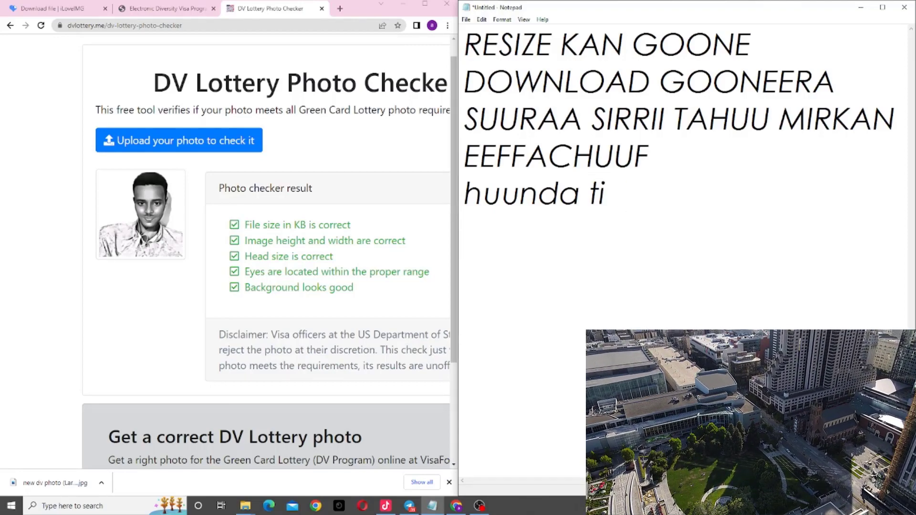
text(k tik )
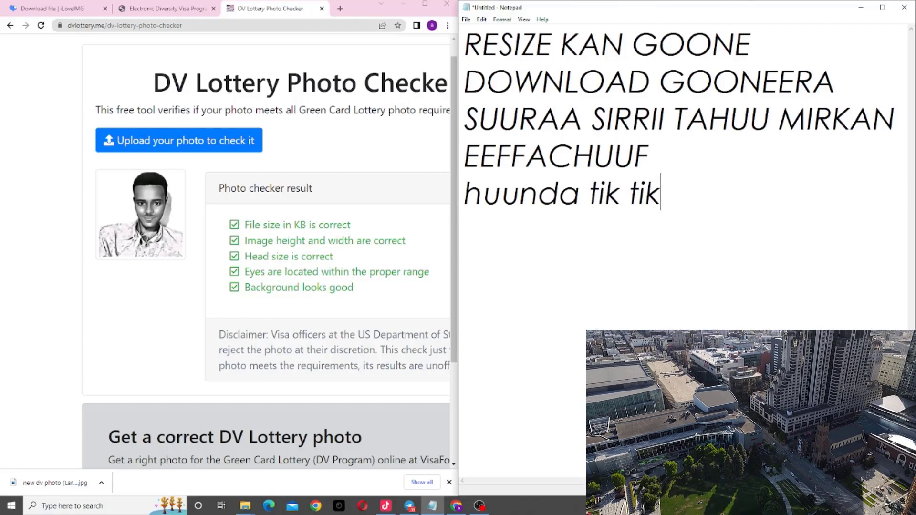
text(god)
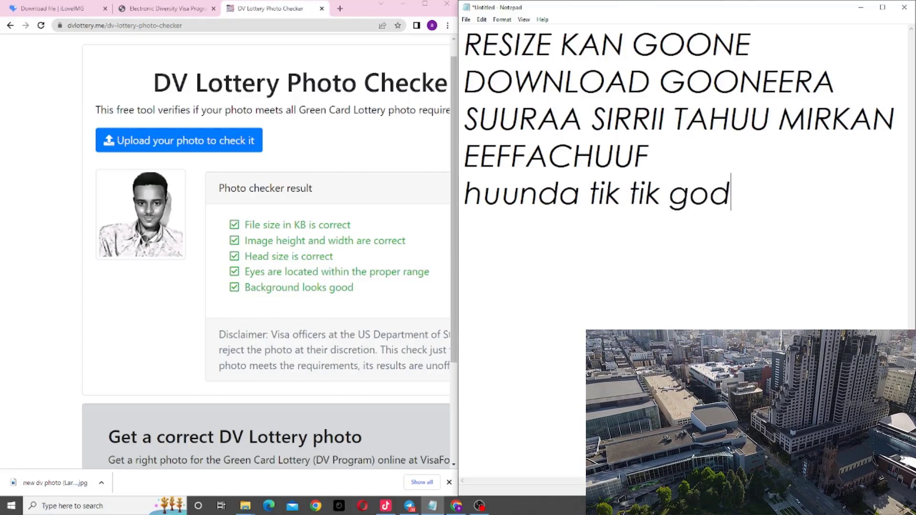
text(heera )
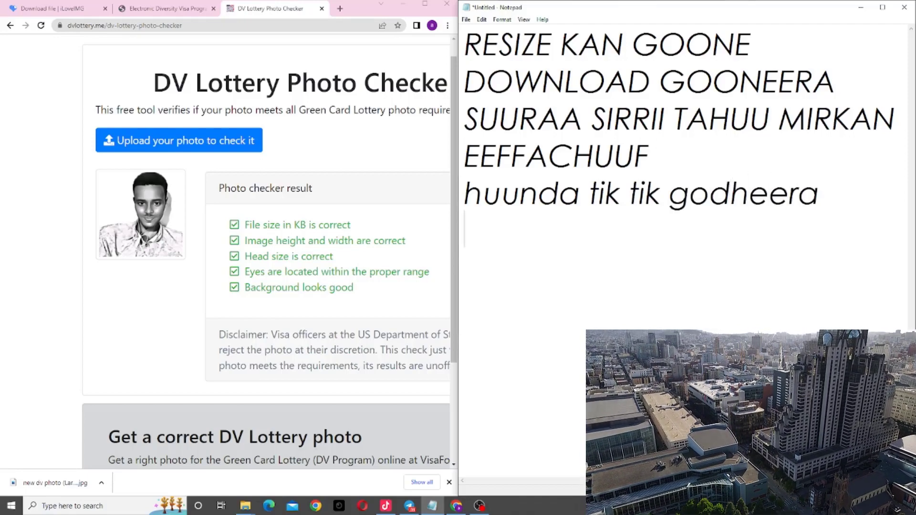
text(kanaag)
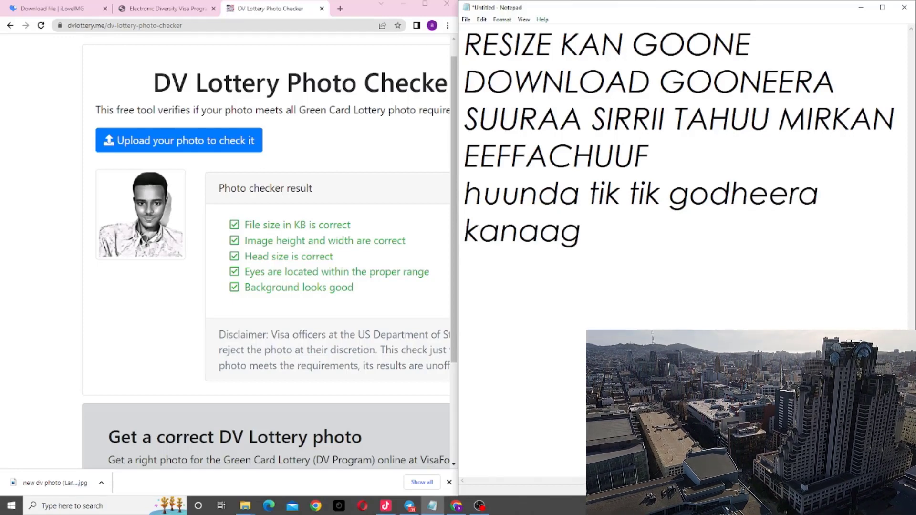
key(BackSpace)
text(f suu)
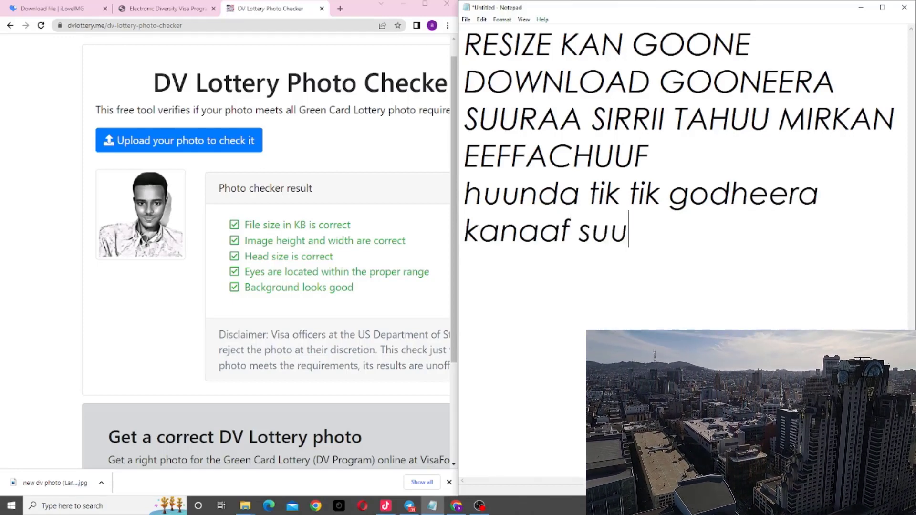
text(raa kana )
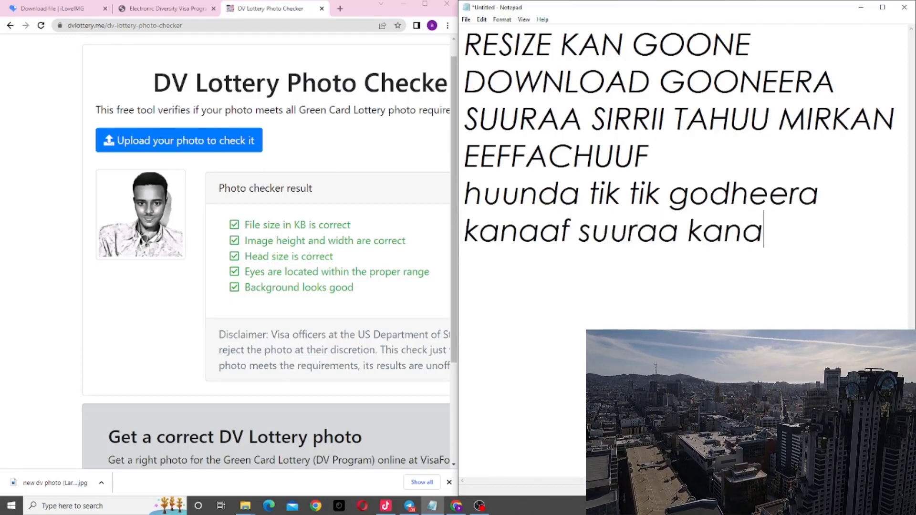
text(fayya)
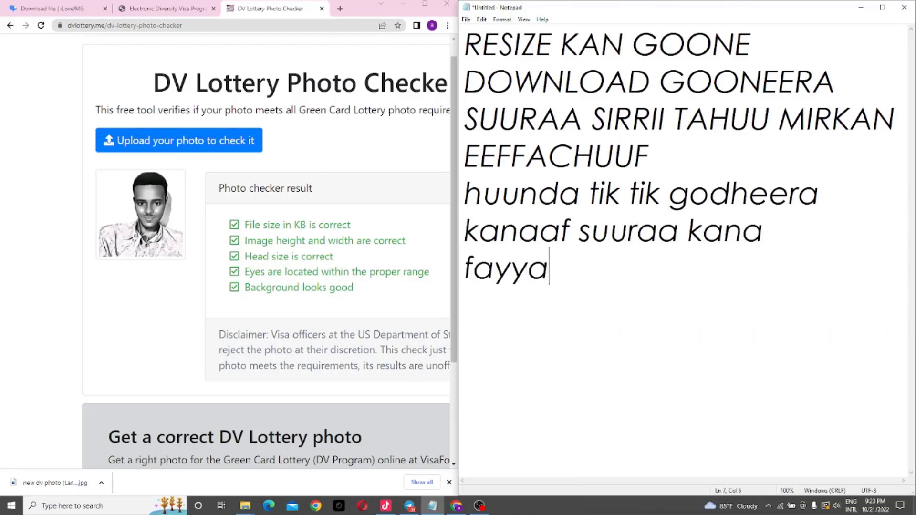
text(dama jec)
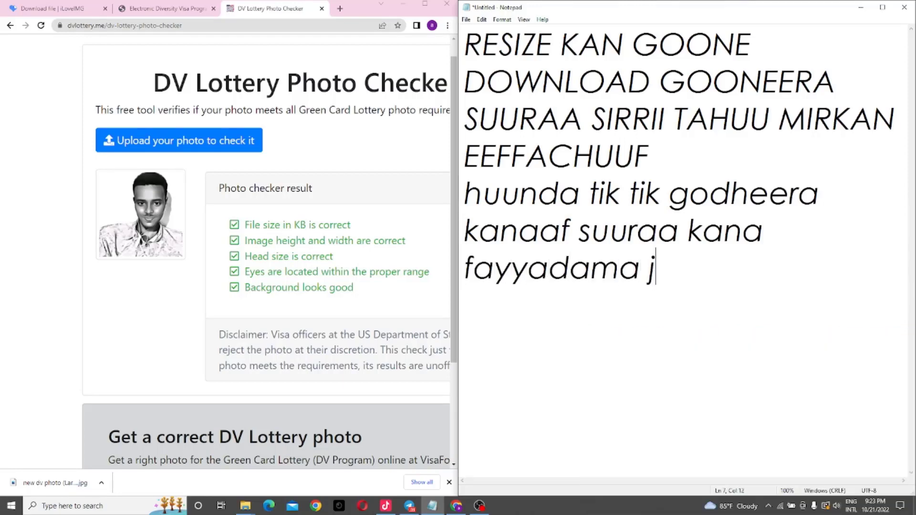
text(dha)
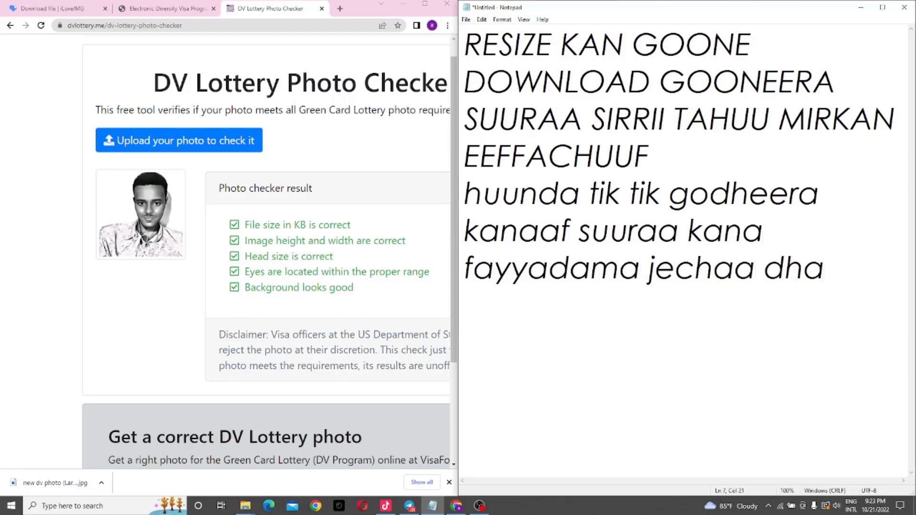
text(.)
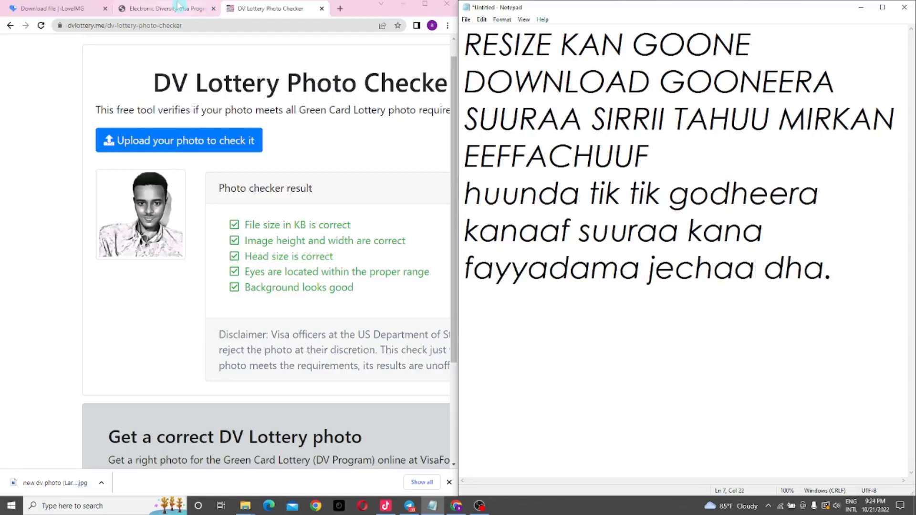
Step: Attach 'new dv photo (Large).jpg' from Downloads as the entrant photograph on the eDV form
click(178, 7)
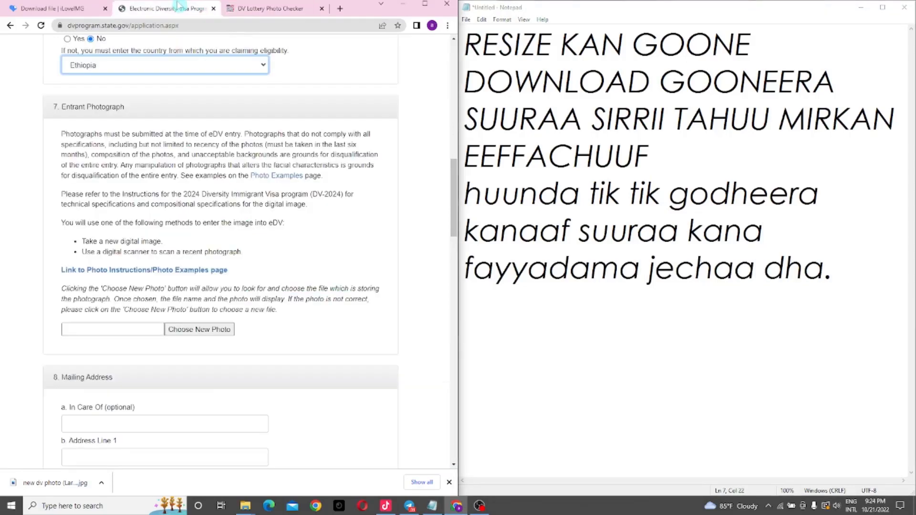
click(216, 331)
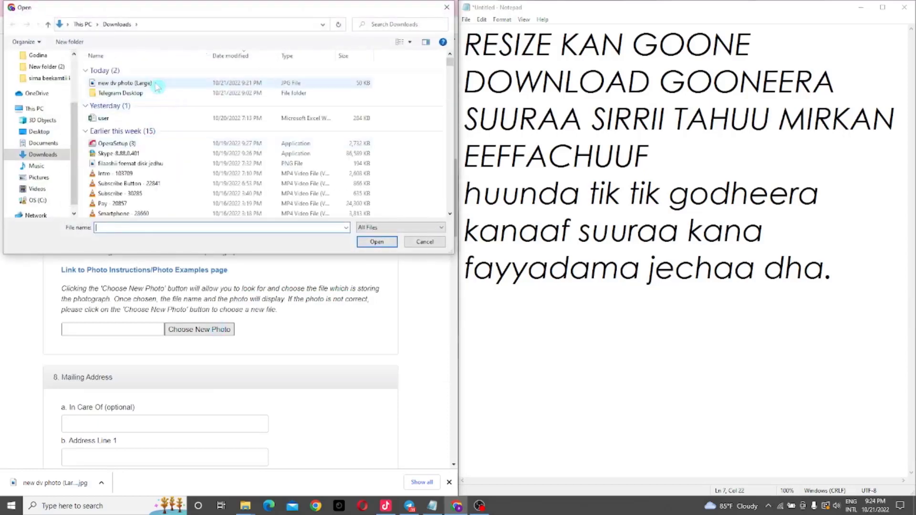
double_click(157, 85)
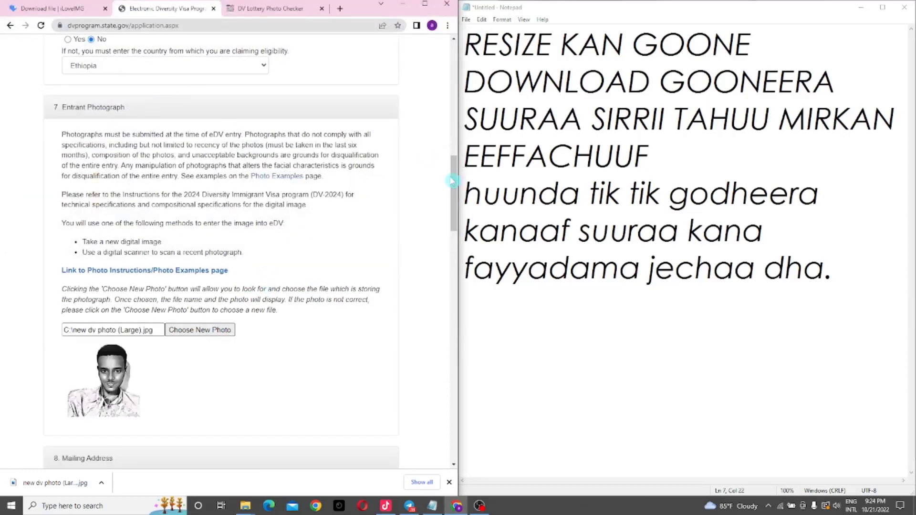
drag(452, 180, 457, 229)
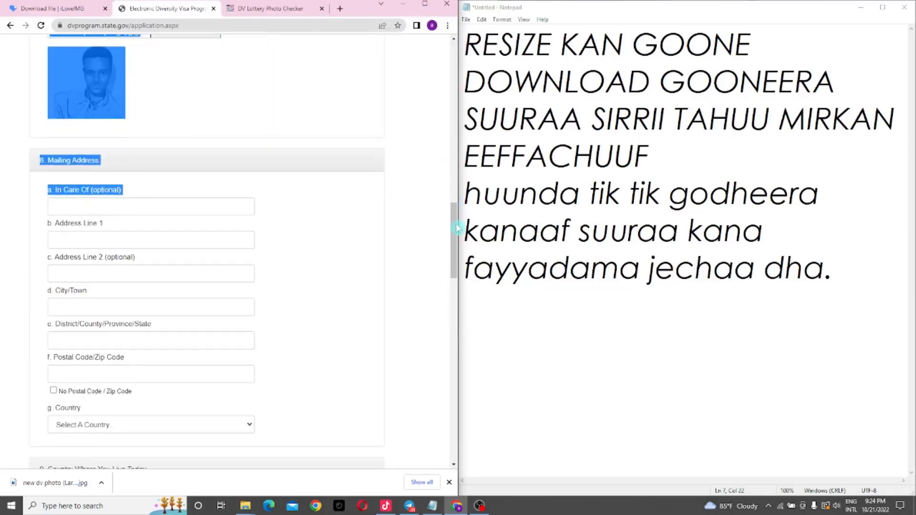
Step: Enter the entrant's mailing address line 1 and city/town
click(132, 206)
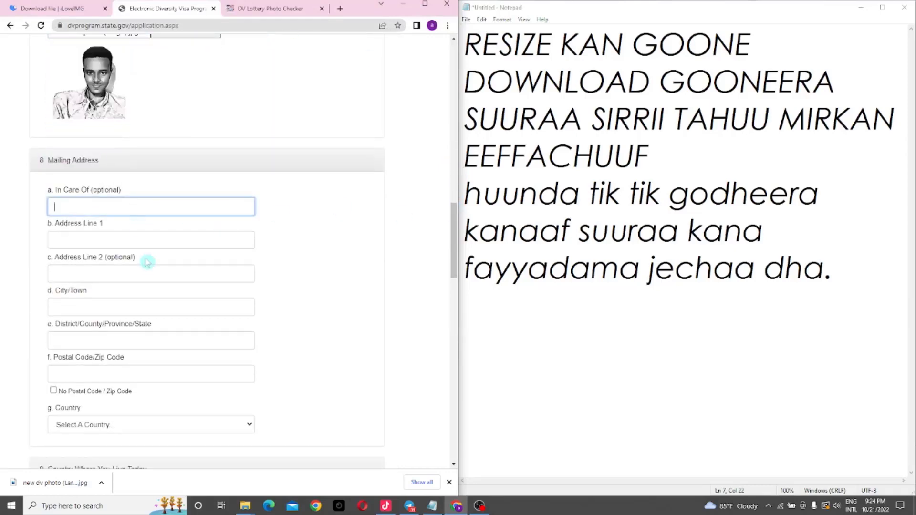
click(103, 241)
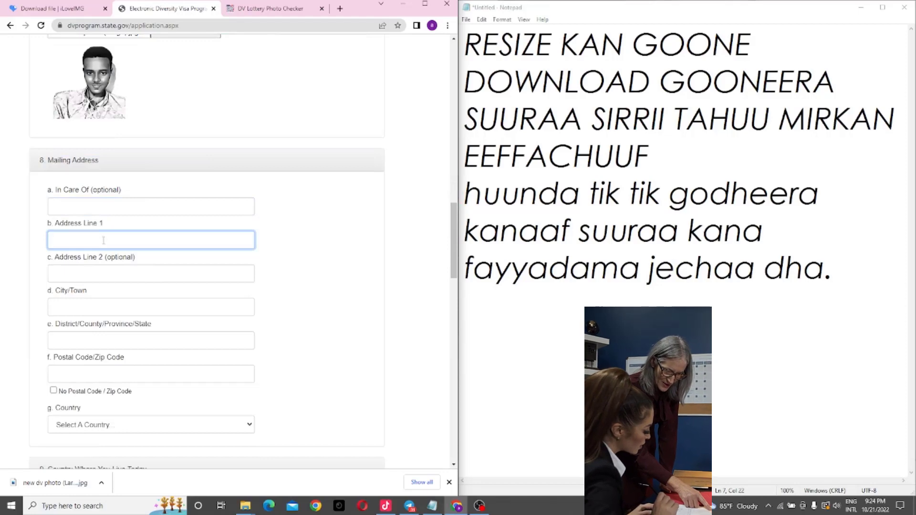
text(Eth)
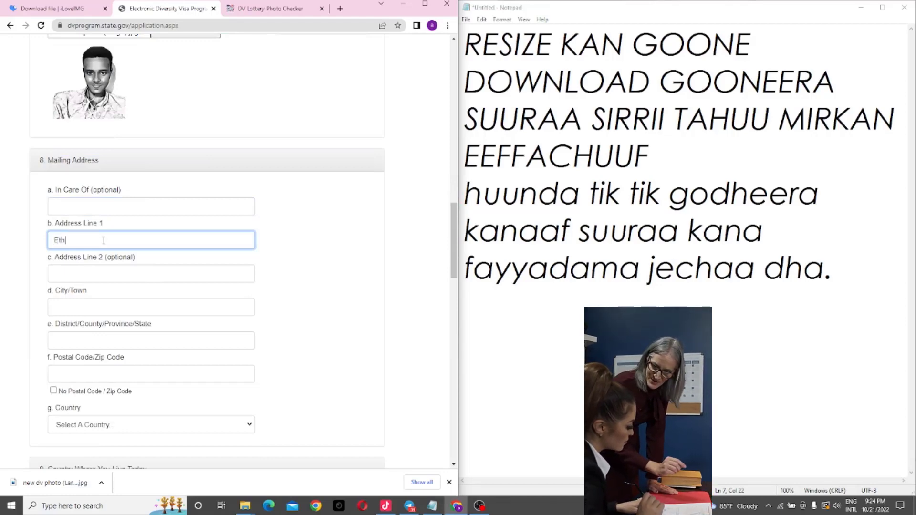
text(iopia, Harar)
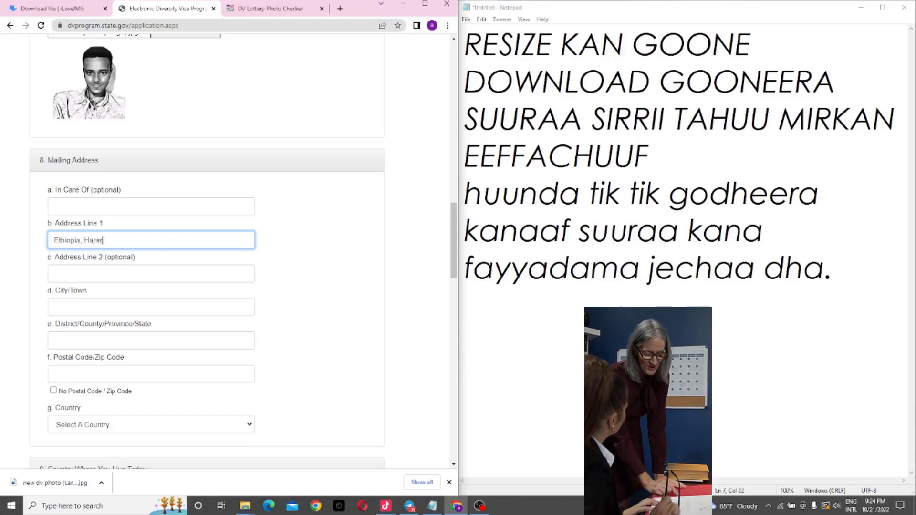
click(78, 305)
text(Har)
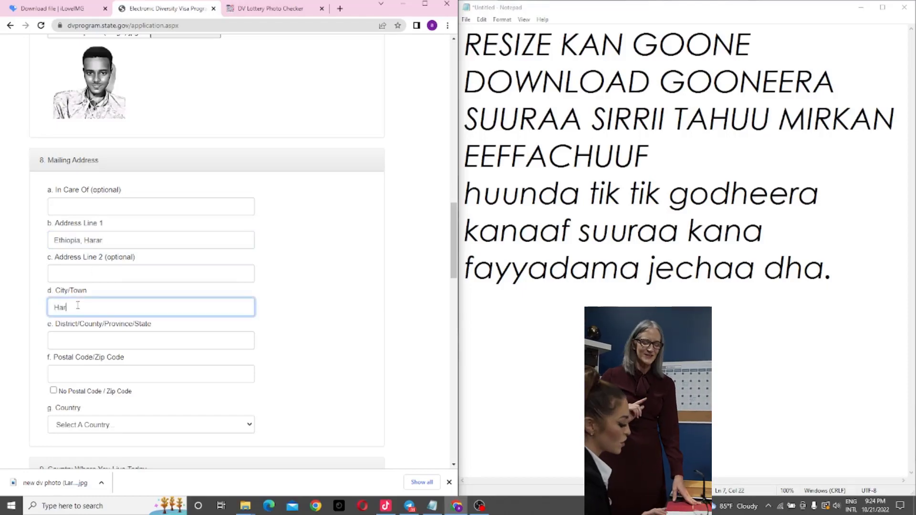
text(ar)
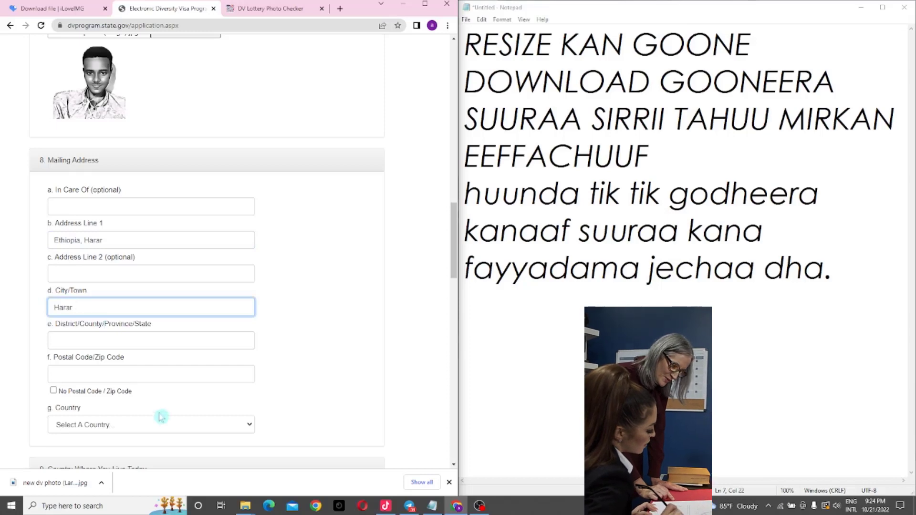
Step: Enter and correct the district/state, then fill in the postal code
click(94, 339)
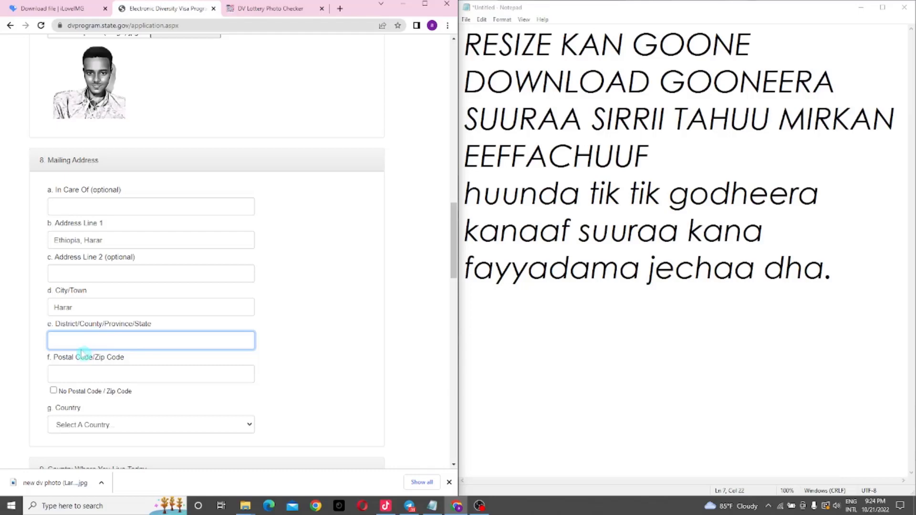
text(hara)
text(hi)
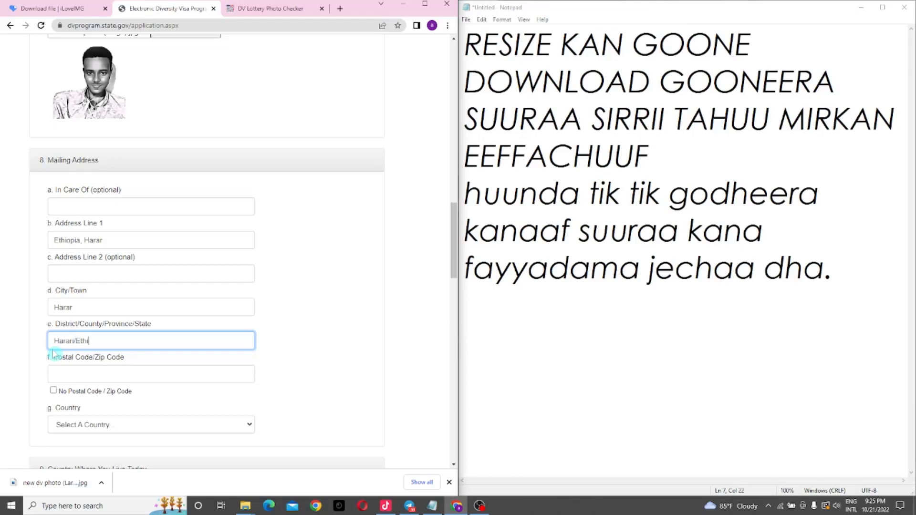
text(opia)
text(/Harar)
drag(75, 342, 23, 344)
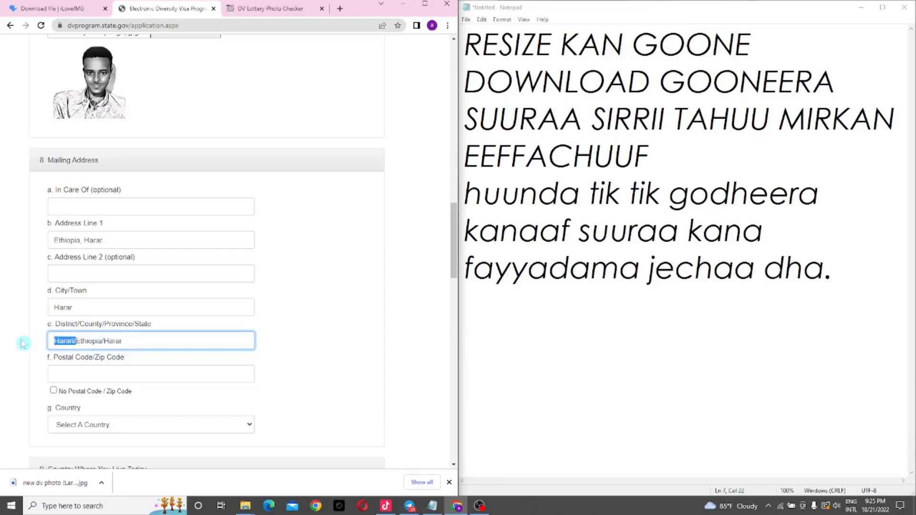
key(BackSpace)
click(253, 336)
text(/h)
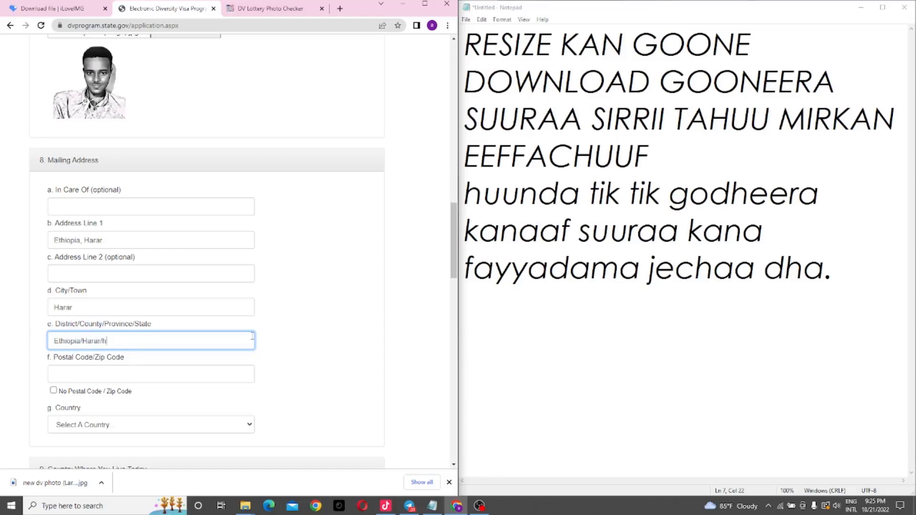
text(Harari)
click(130, 373)
text(0000)
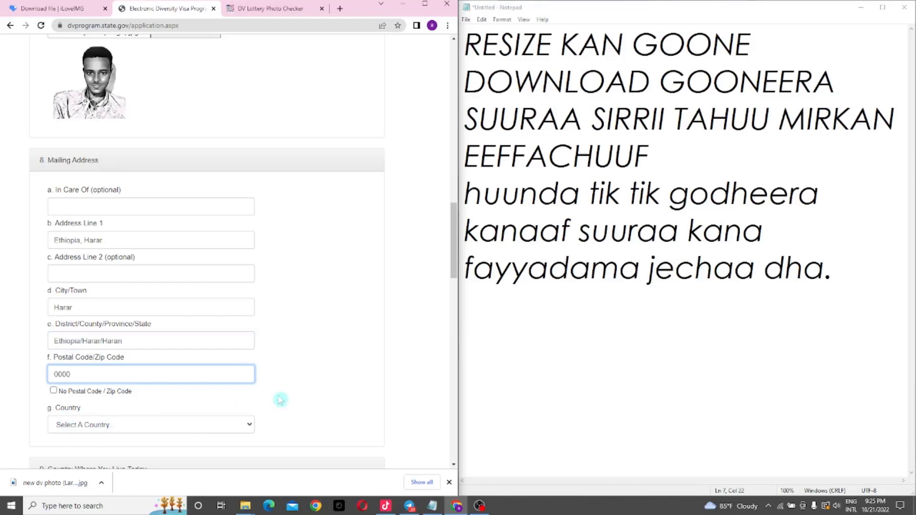
Step: Set Ethiopia as both the mailing address country and the country of residence
scroll(454, 234, down, 4)
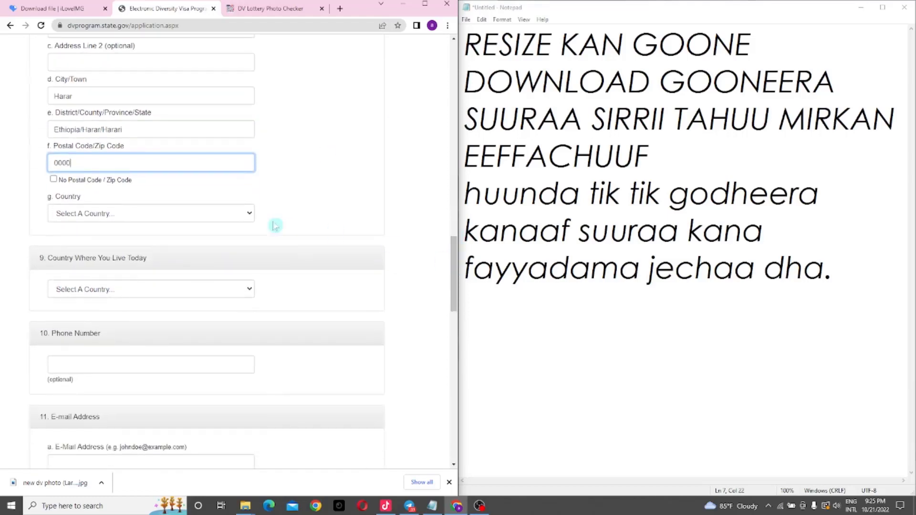
click(219, 219)
text(eth)
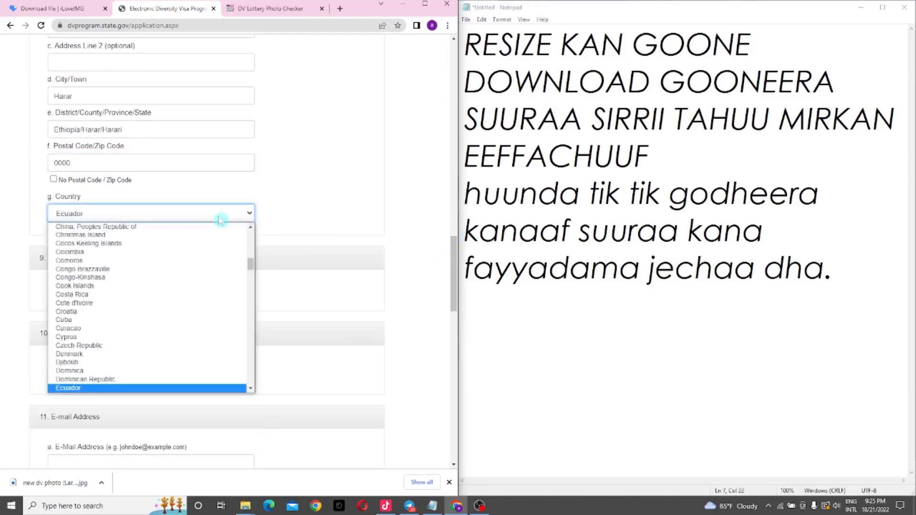
key(Return)
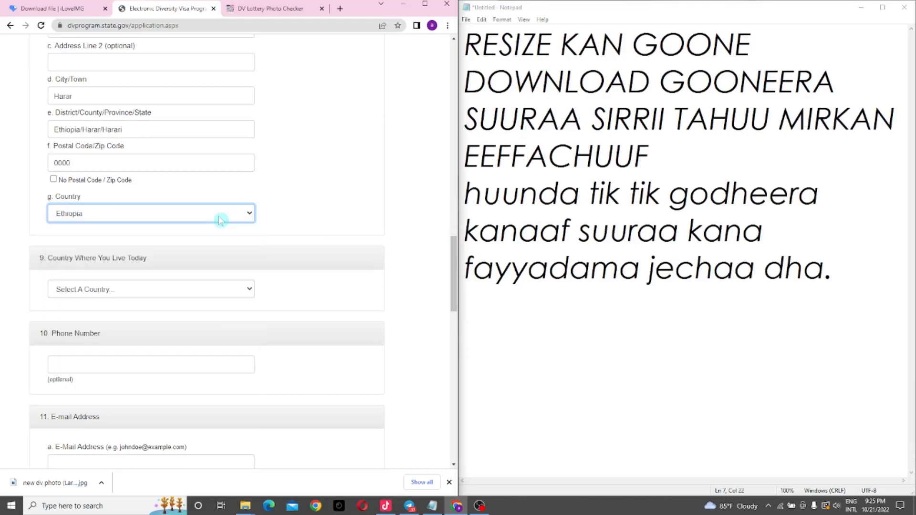
click(190, 295)
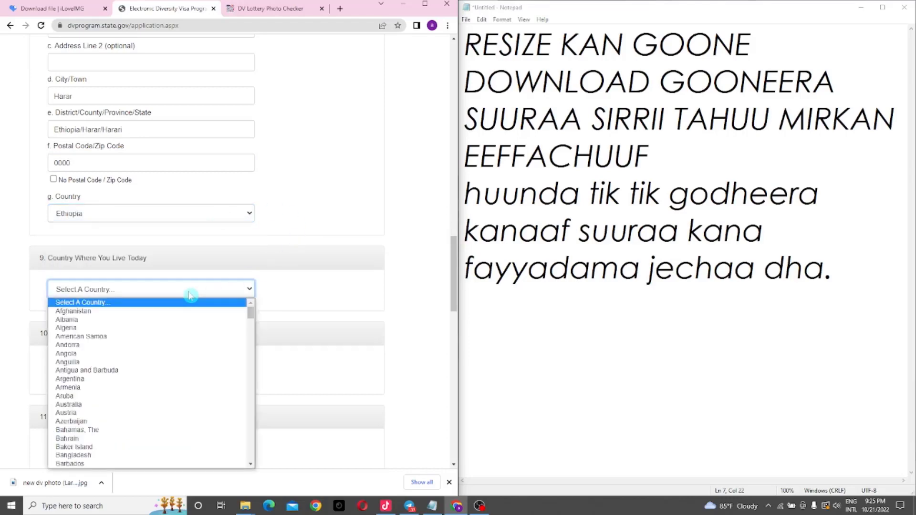
text(eth)
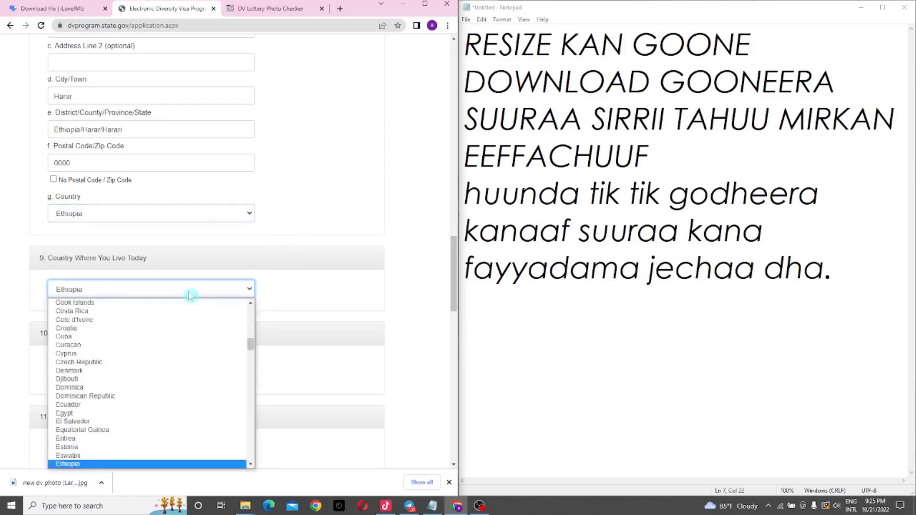
key(Return)
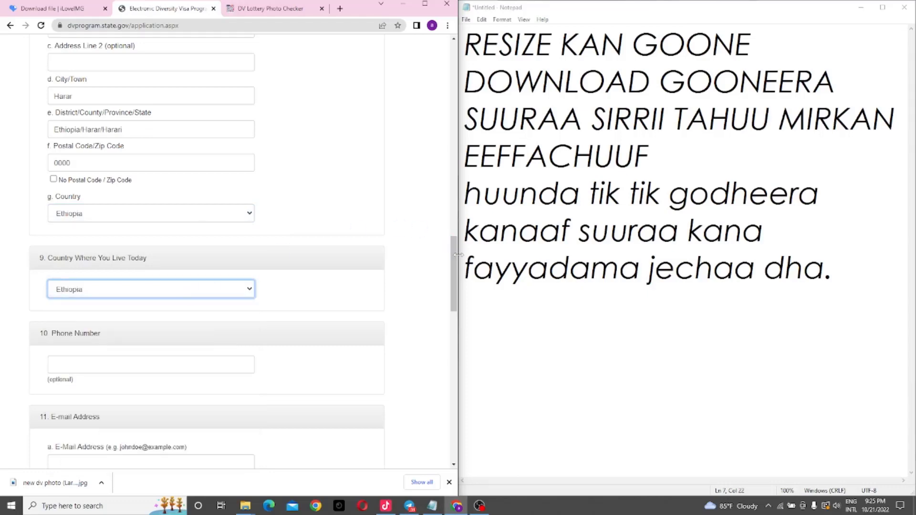
Step: Enter the entrant's e-mail address and its confirmation
drag(454, 261, 455, 286)
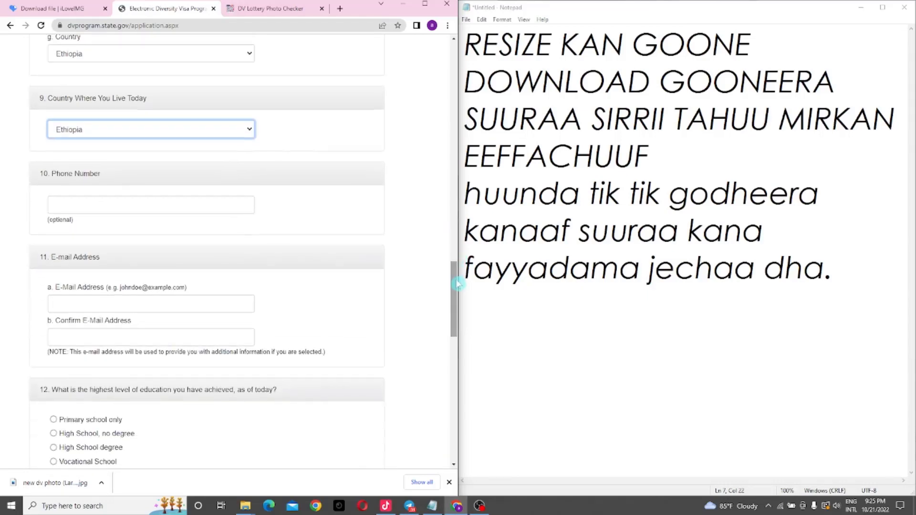
click(104, 308)
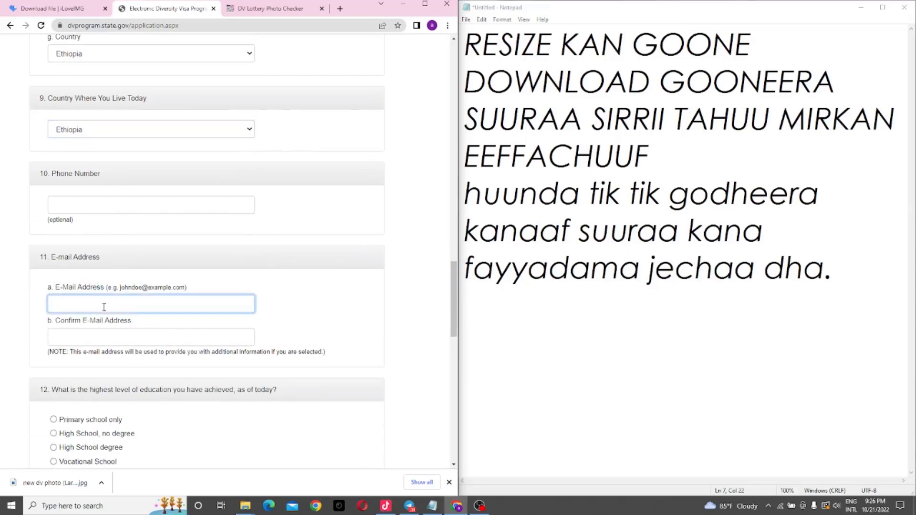
click(92, 336)
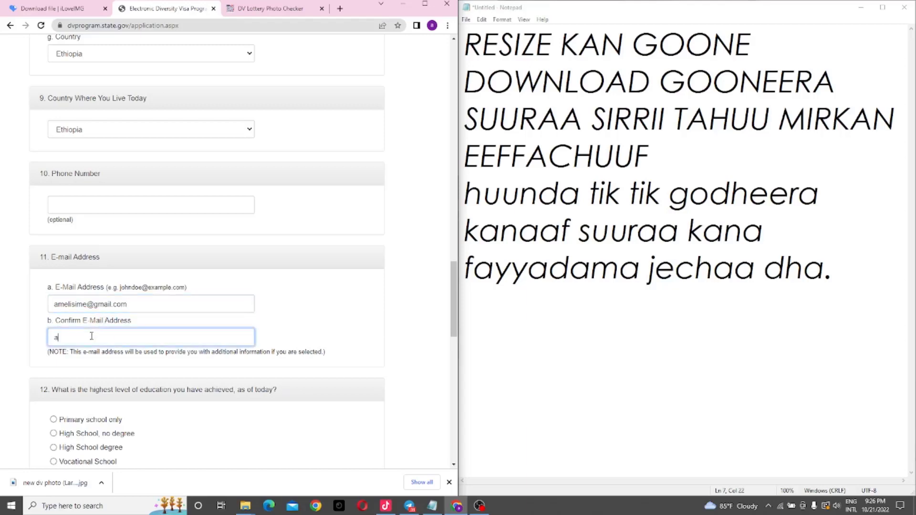
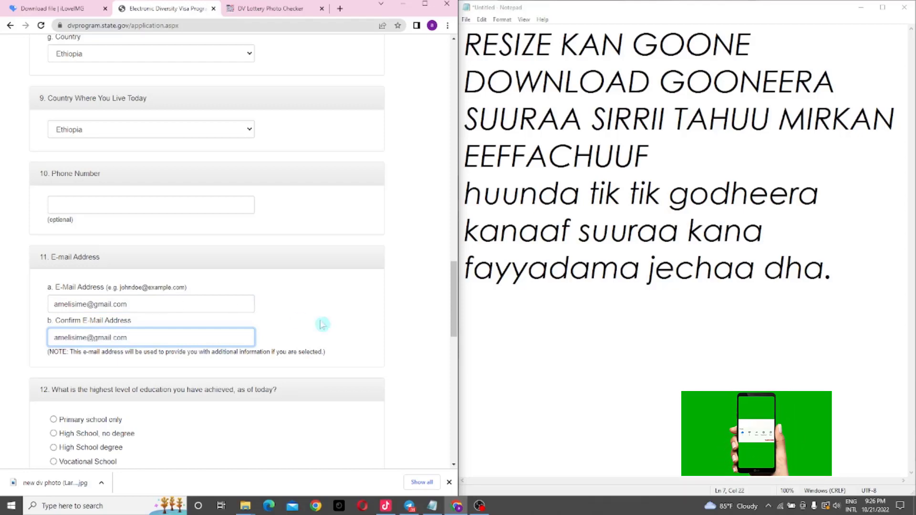
Step: Choose University Degree as the highest level of education
drag(454, 265, 456, 326)
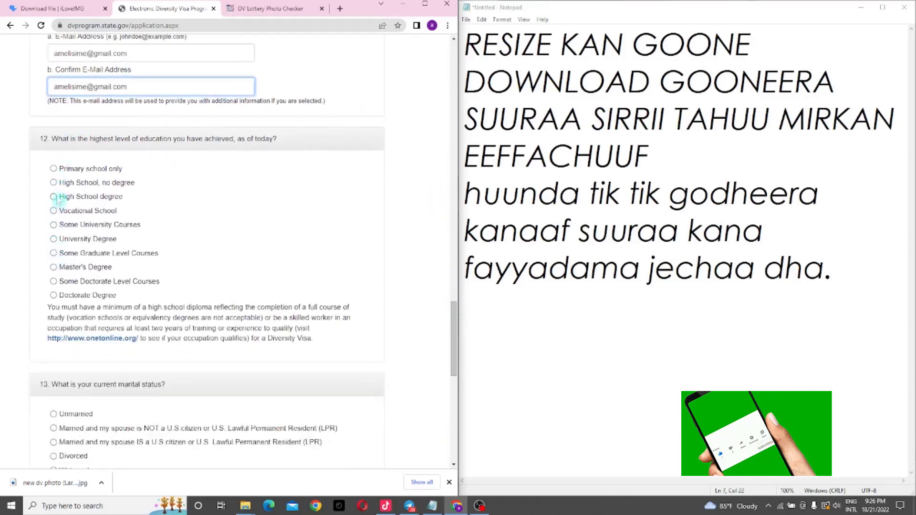
click(54, 239)
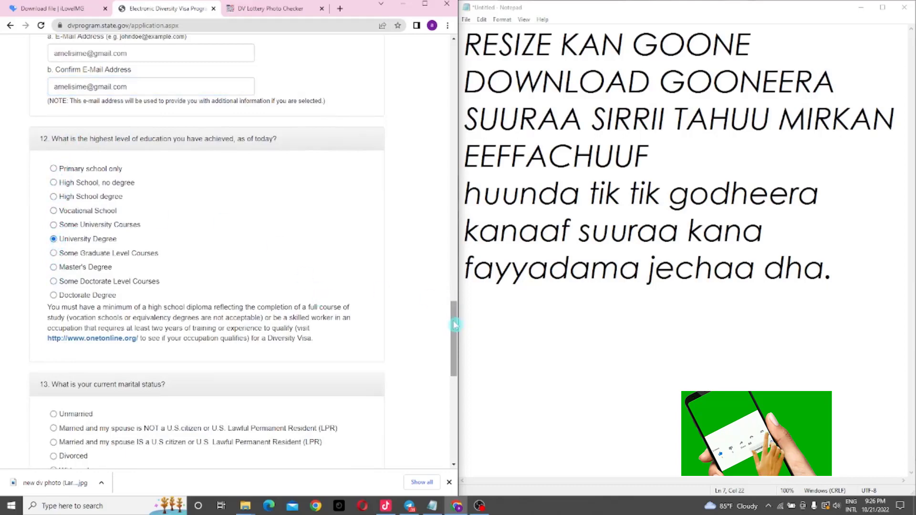
drag(458, 323, 459, 396)
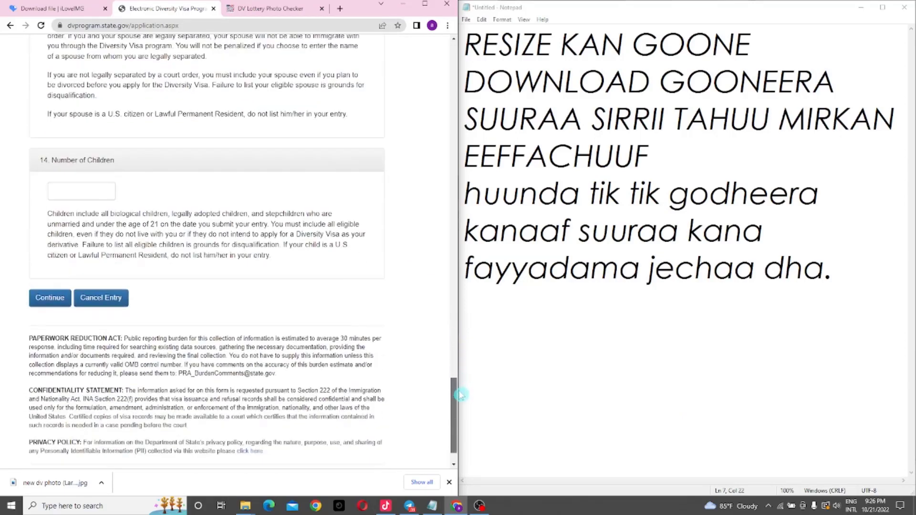
Step: Decline Chrome's address save, record 0 children, and submit the DV-2024 entry after review
click(53, 299)
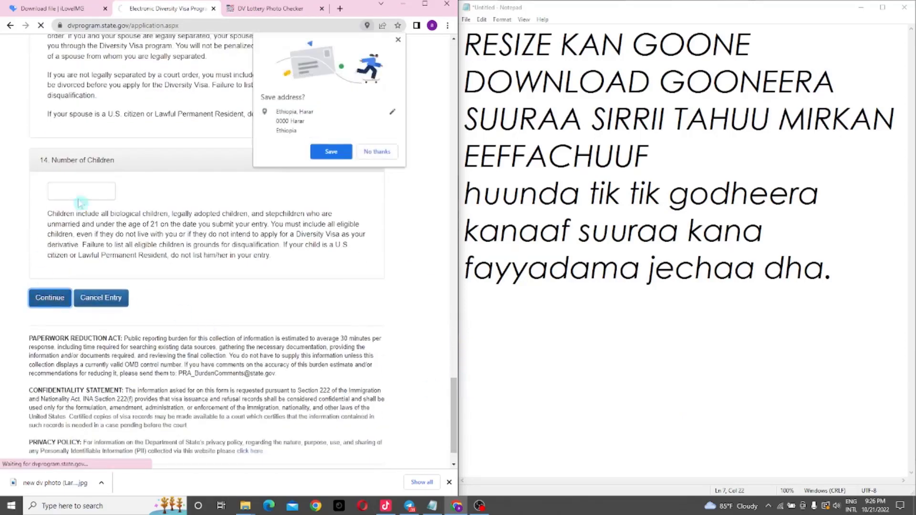
click(375, 151)
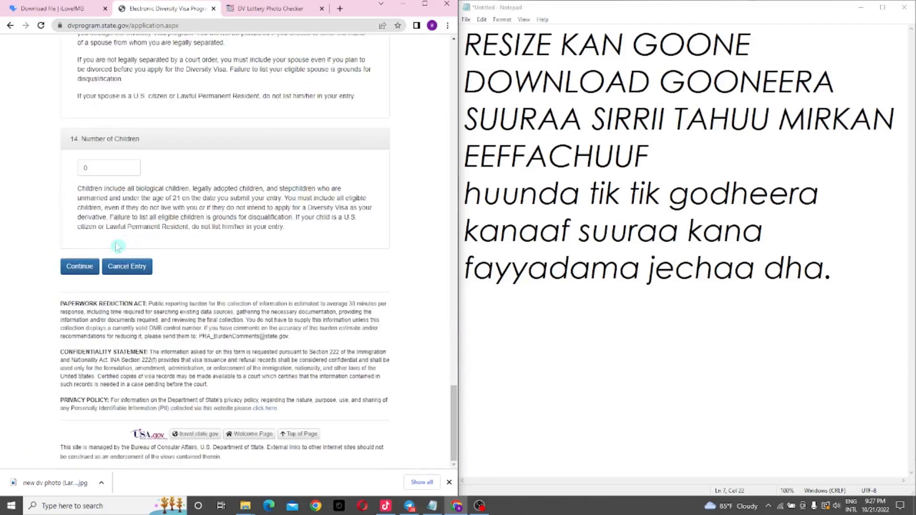
click(80, 268)
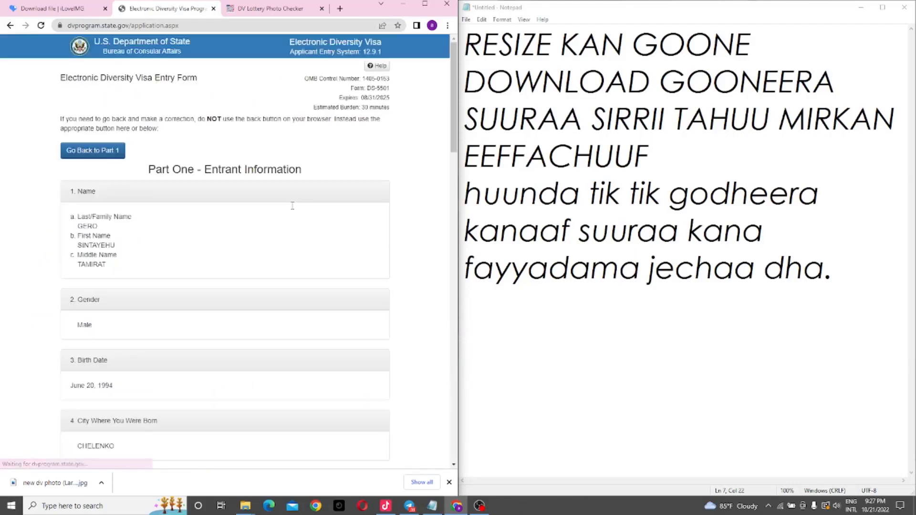
drag(454, 94, 461, 420)
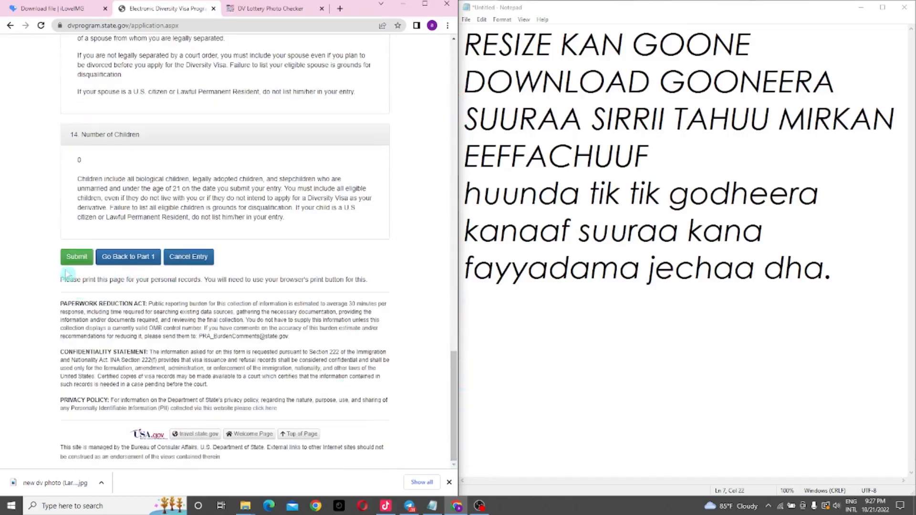
click(72, 254)
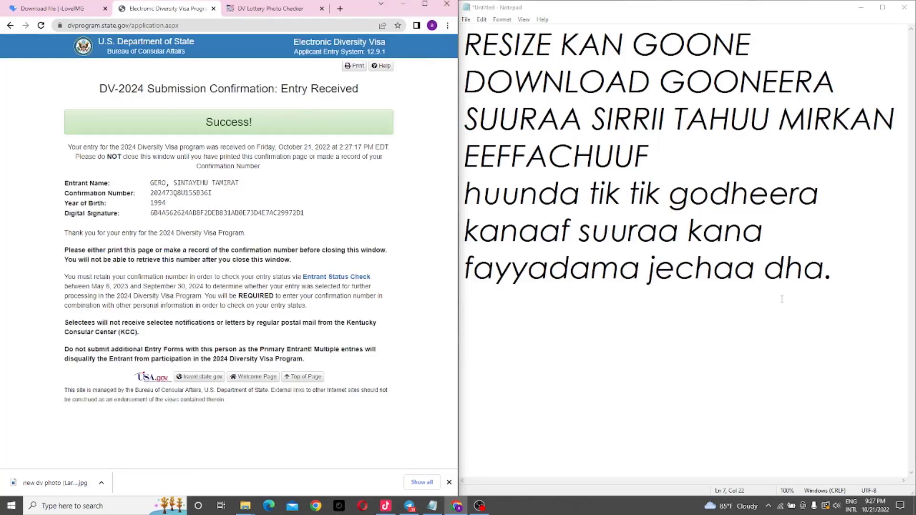
Step: Add lines 'Amma DV sirrii', 'Guunneera,namoonni', 'akka isniif guutamu bar' and 'baaddan' to the notes
click(844, 271)
key(Return)
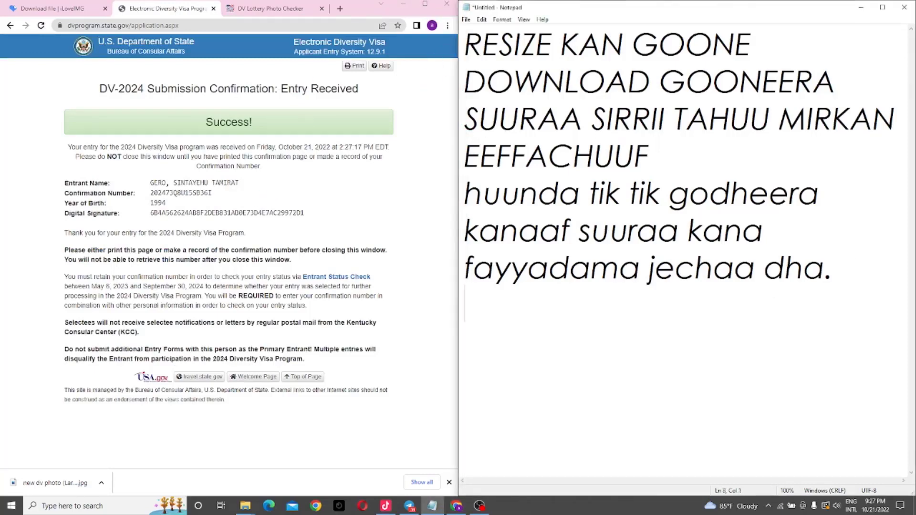
text(Amma )
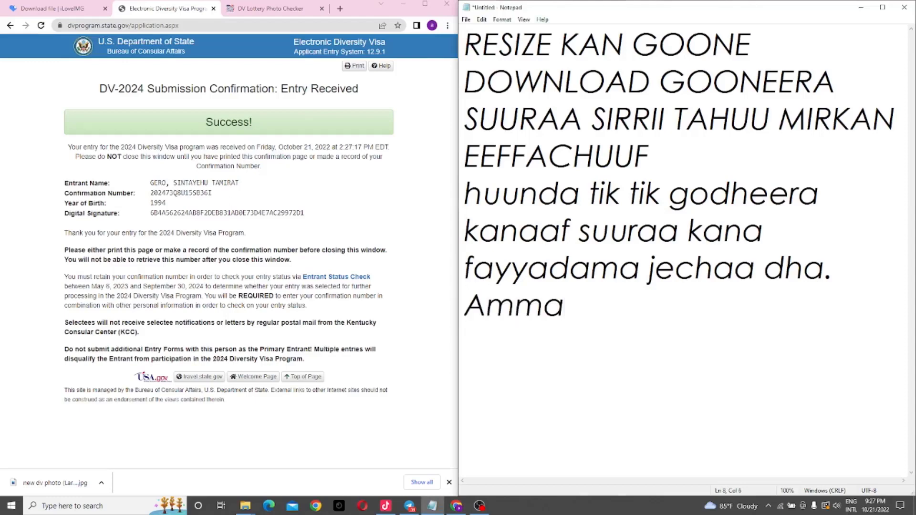
text(DV si)
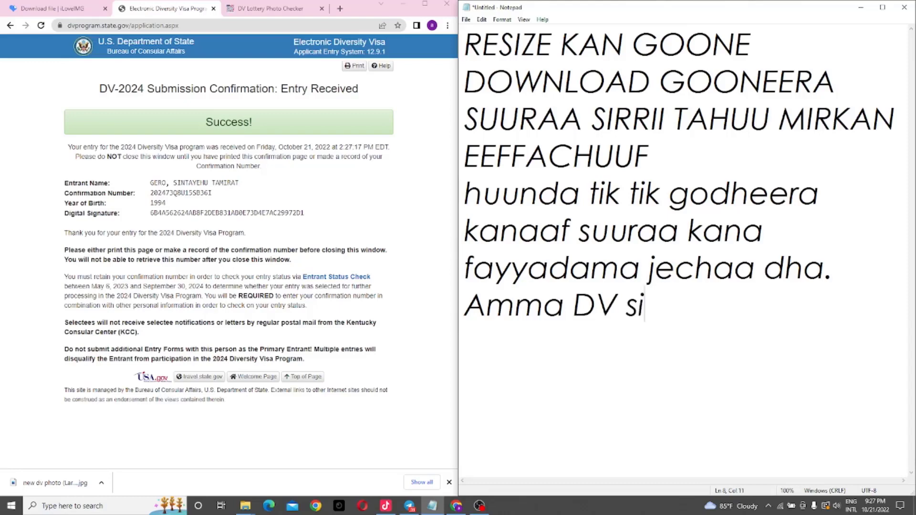
text(rrii)
key(Return)
text(Guunn)
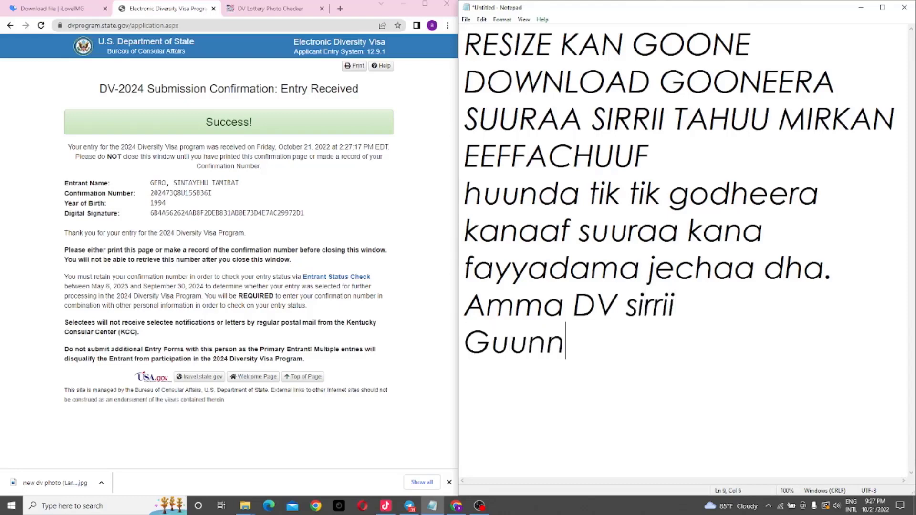
text(eera)
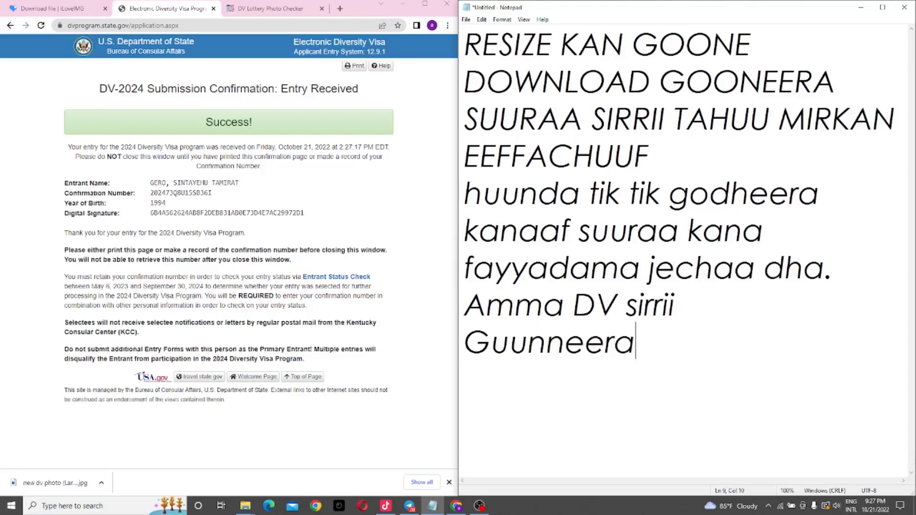
text(,nam)
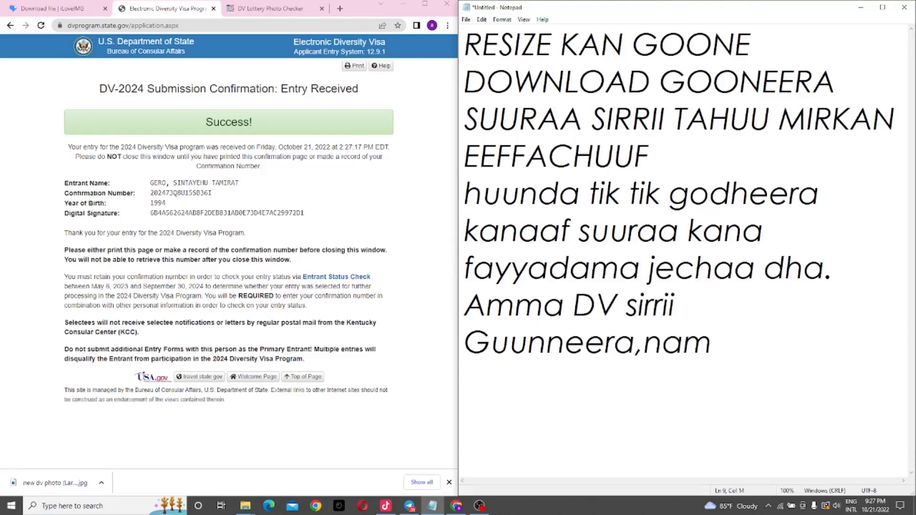
text(oonni)
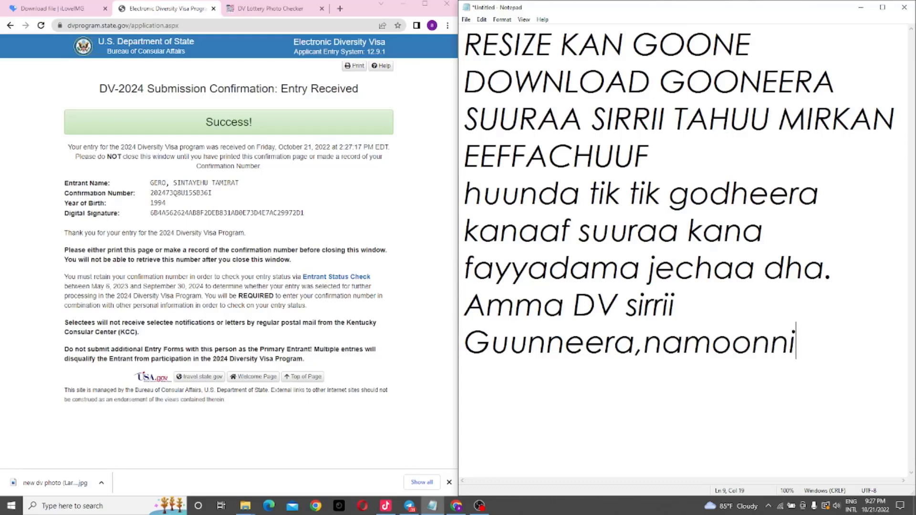
key(Return)
text(akka )
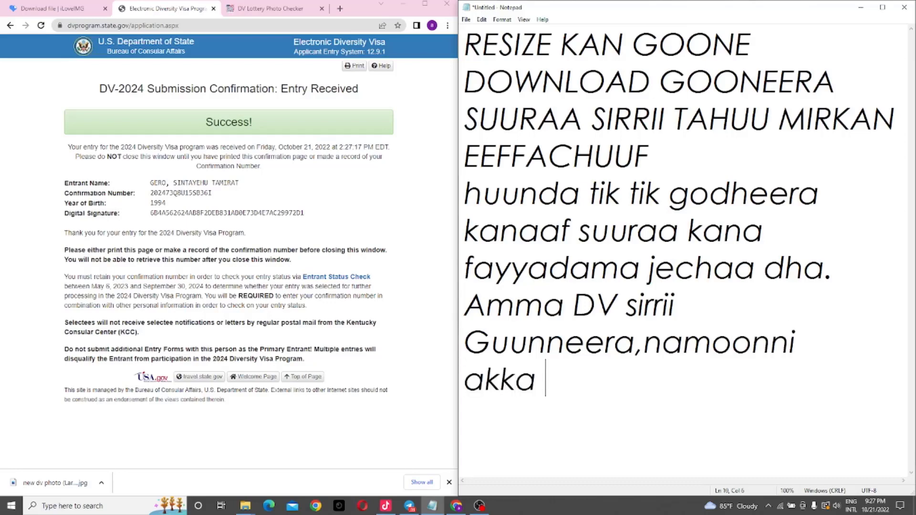
text(isnii)
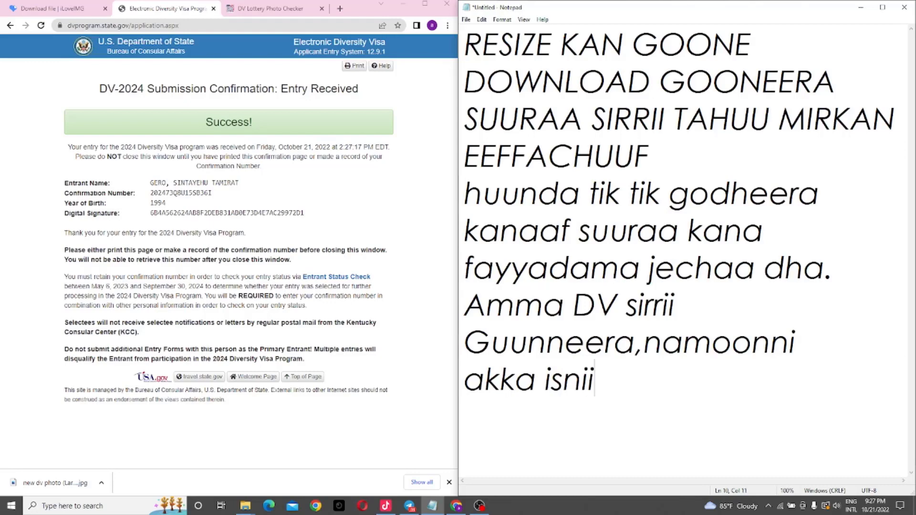
text(f guut)
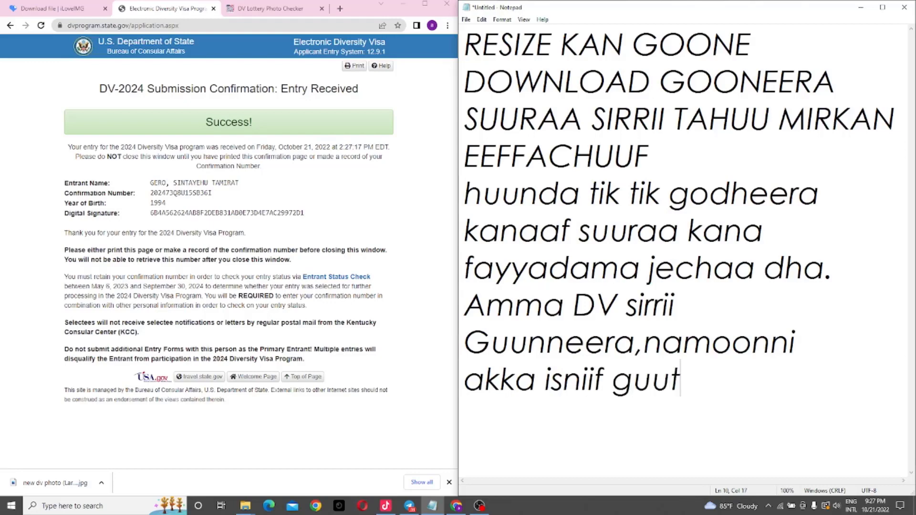
text(amu )
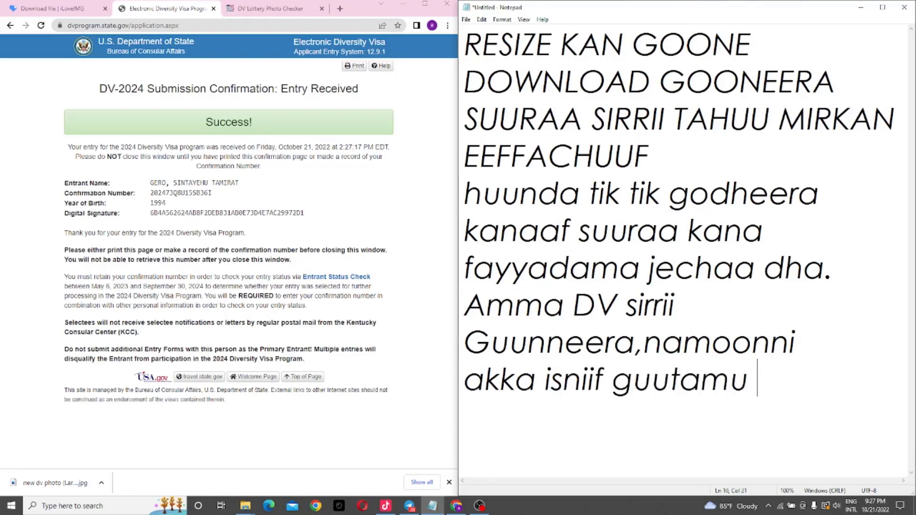
text(bar)
key(Return)
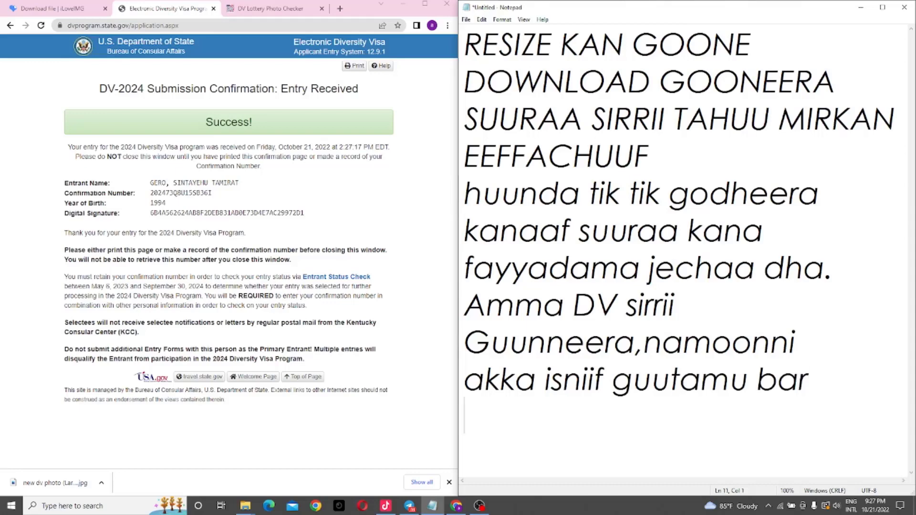
text(v)
key(BackSpace)
text(baaddan)
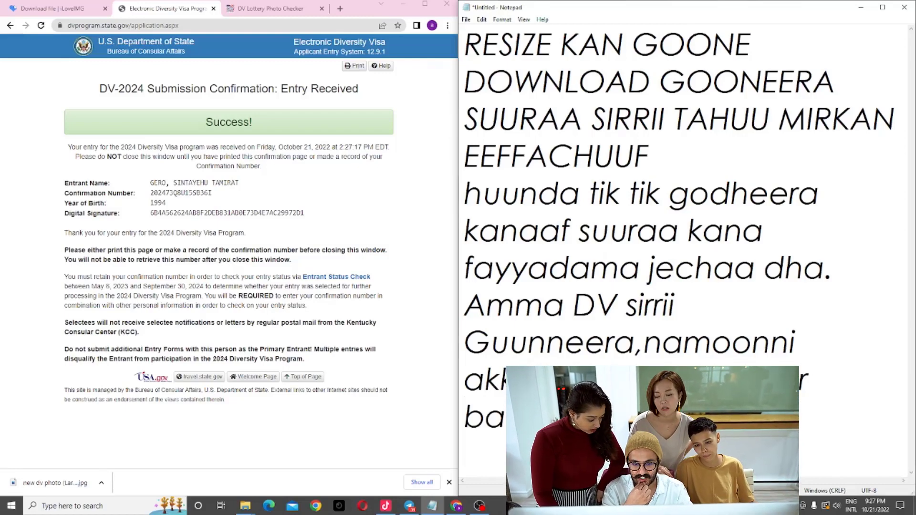
key(ctrl+a)
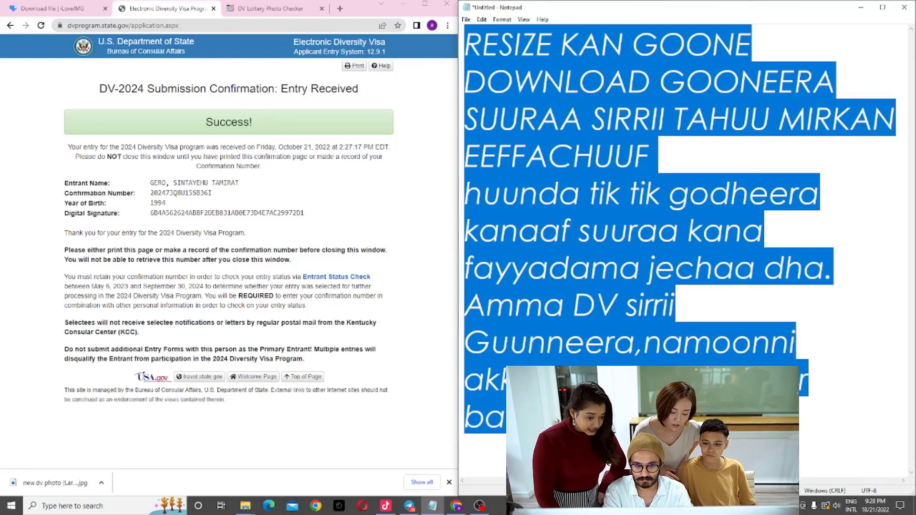
Step: Finish the comment line and begin the 'Hubaachiisa' warning, fixing a typo along the way
text(guutam)
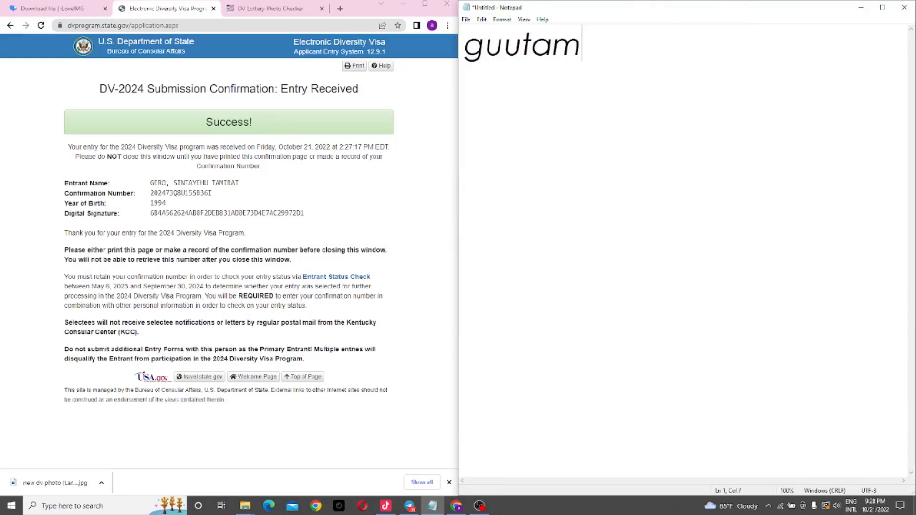
text(u jed)
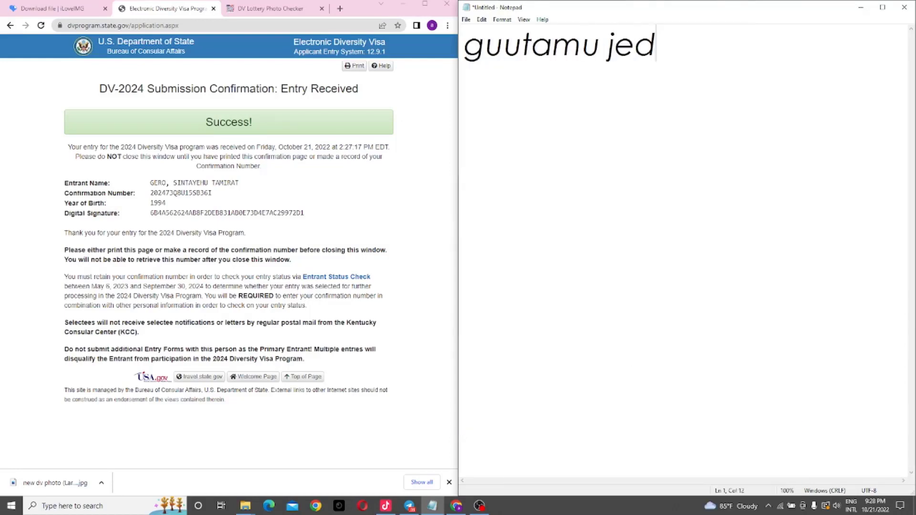
text(haa comment )
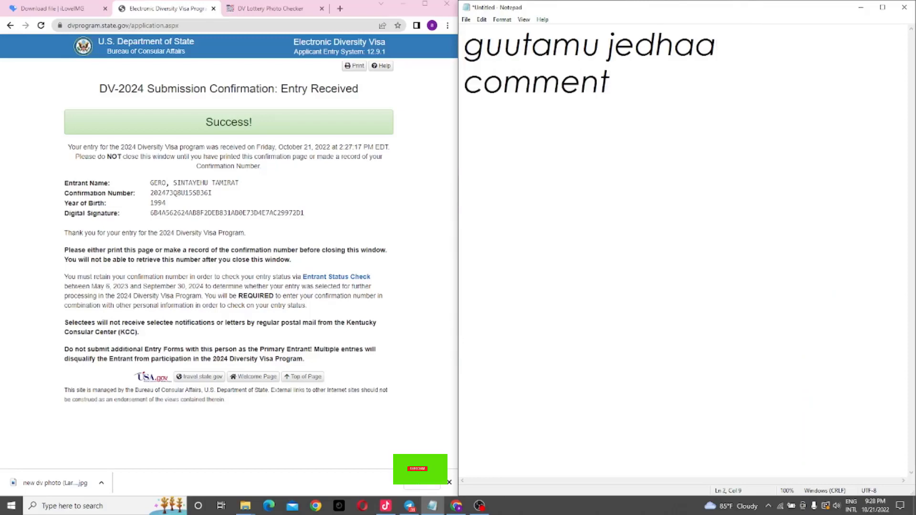
text(n)
text(uuf)
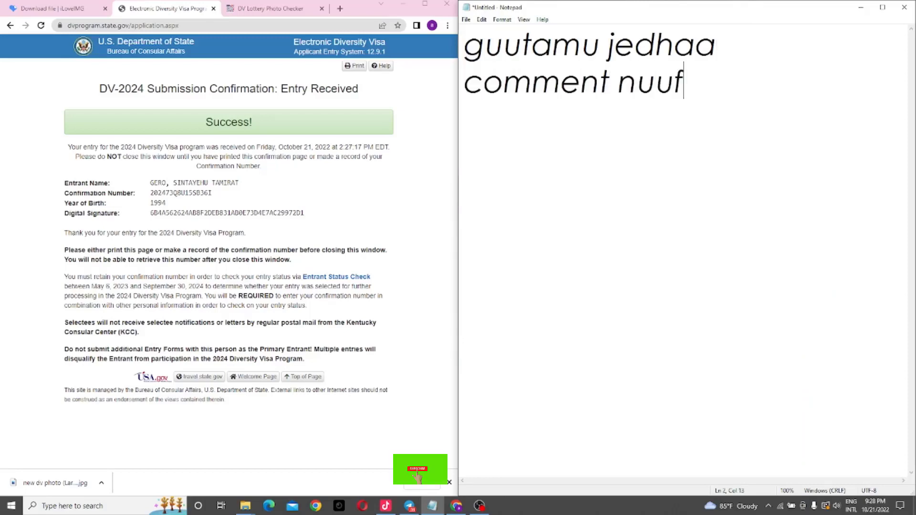
text( barreessaa)
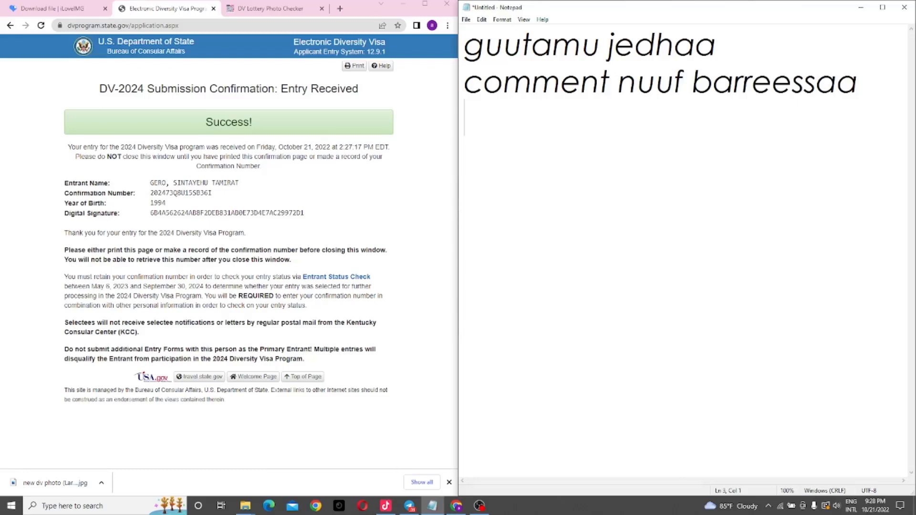
text(Hubaac)
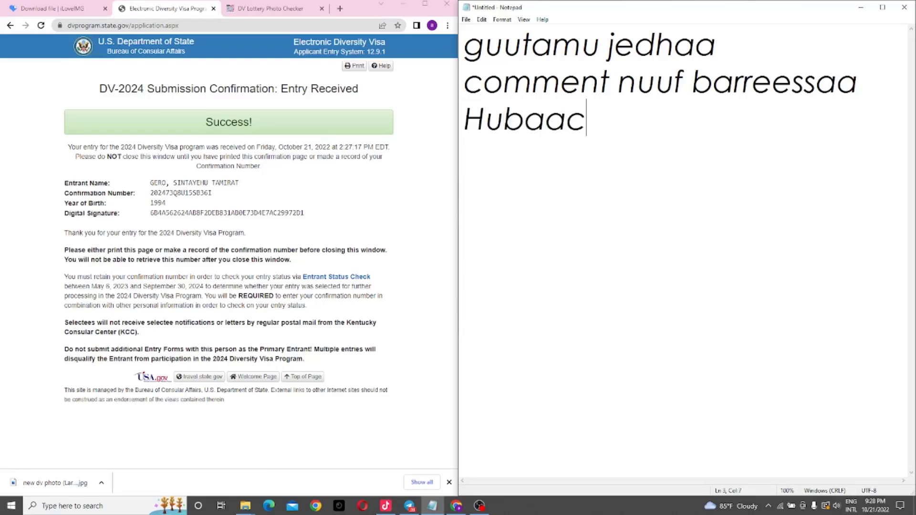
text(hiisa)
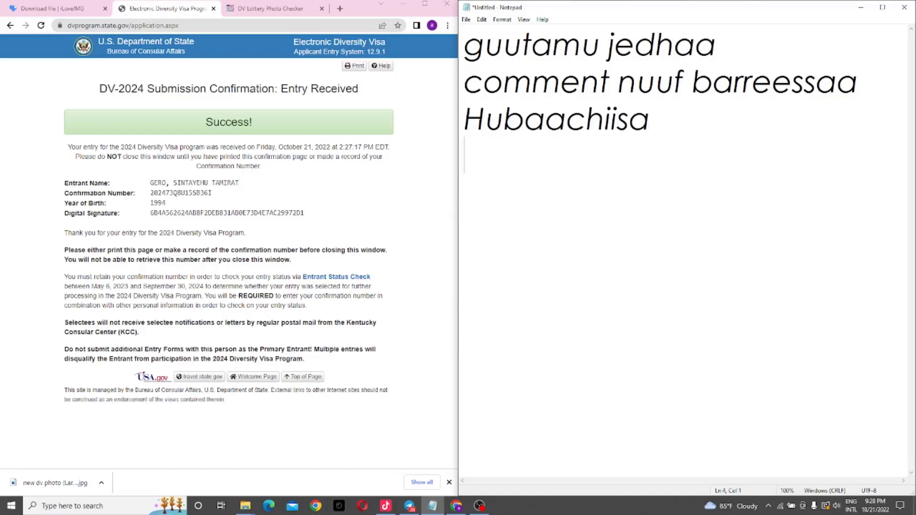
text(step)
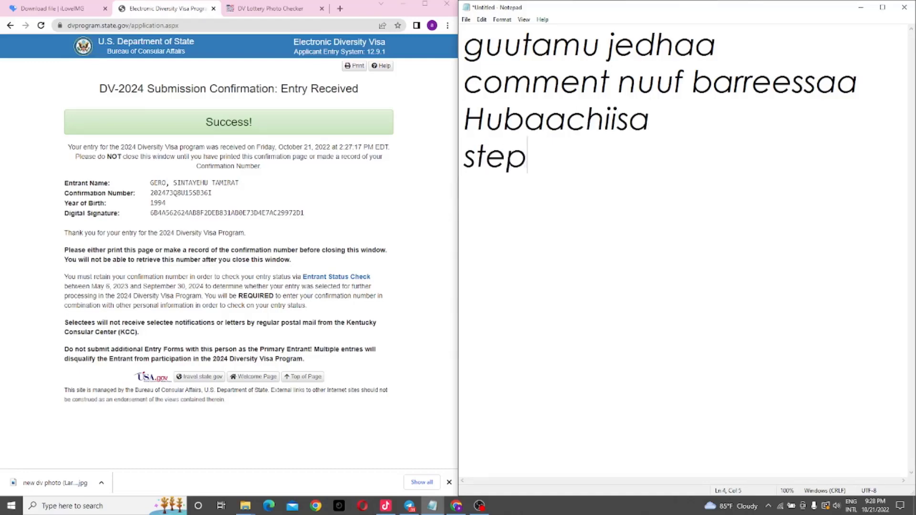
text( kan a)
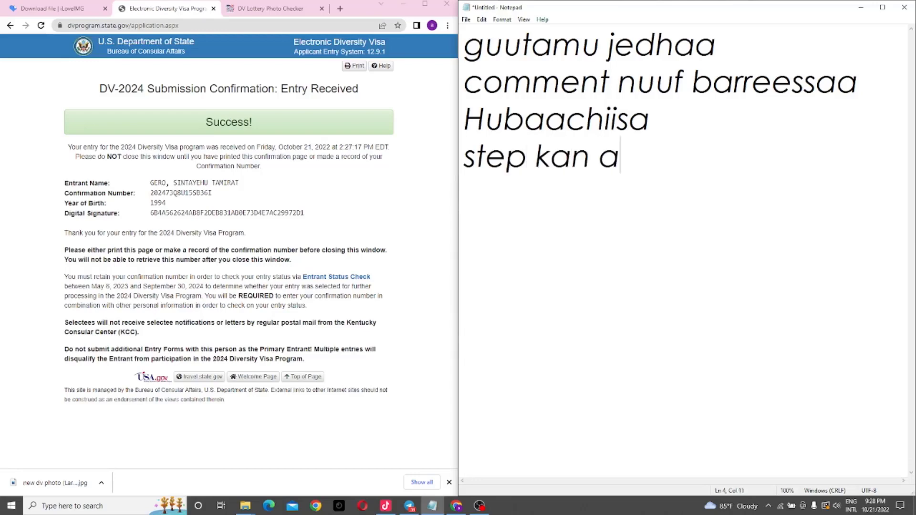
key(BackSpace)
key(BackSpace)
key(BackSpace)
text(na keessa )
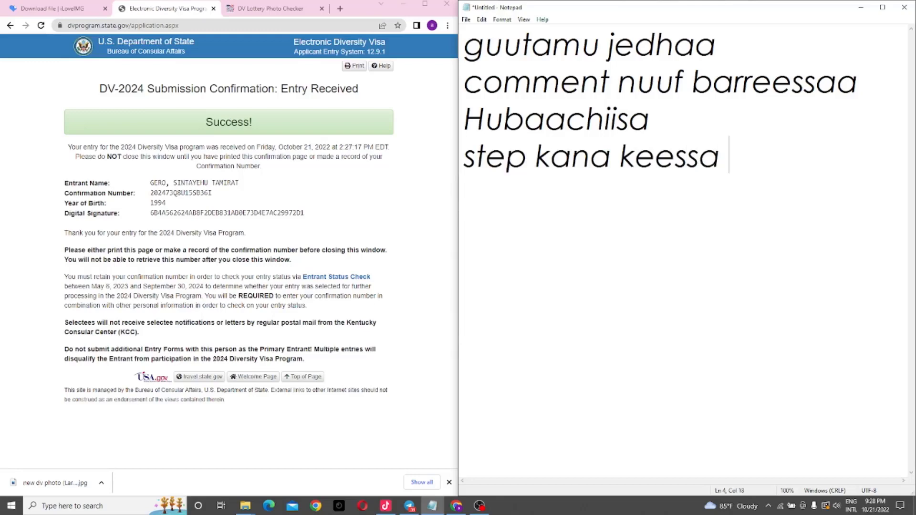
text(yoo)
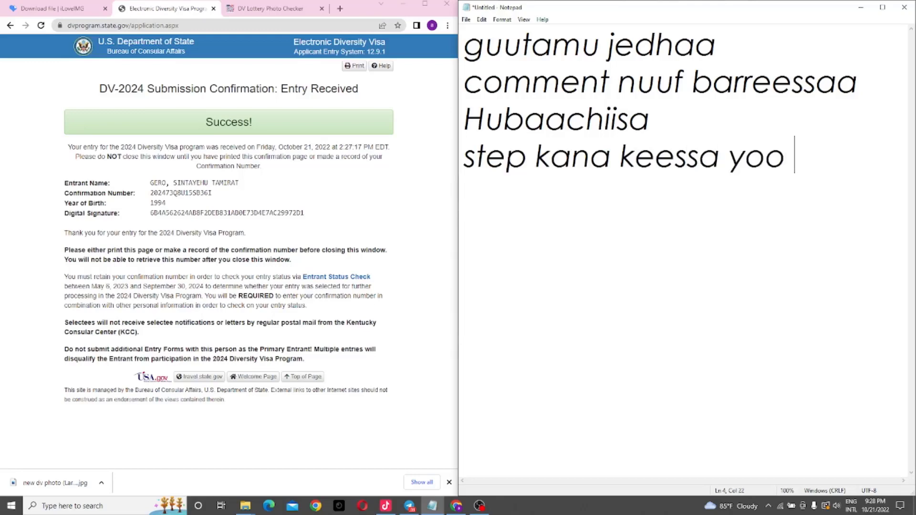
key(Return)
Step: Add the warning lines 'hin dabarre DV keessan', 'sirrii miti' and 'Ragaa kana screen shot godhaa qabadhaa'
text(hin )
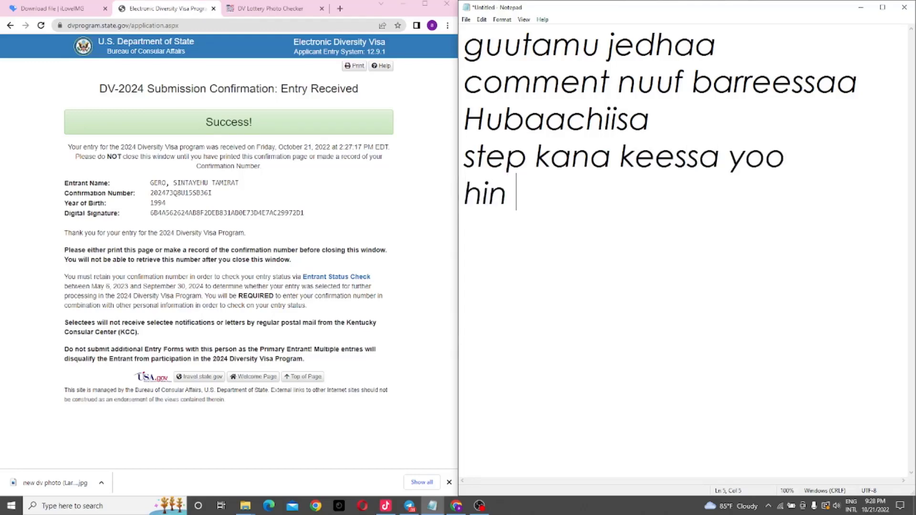
text(dabarre )
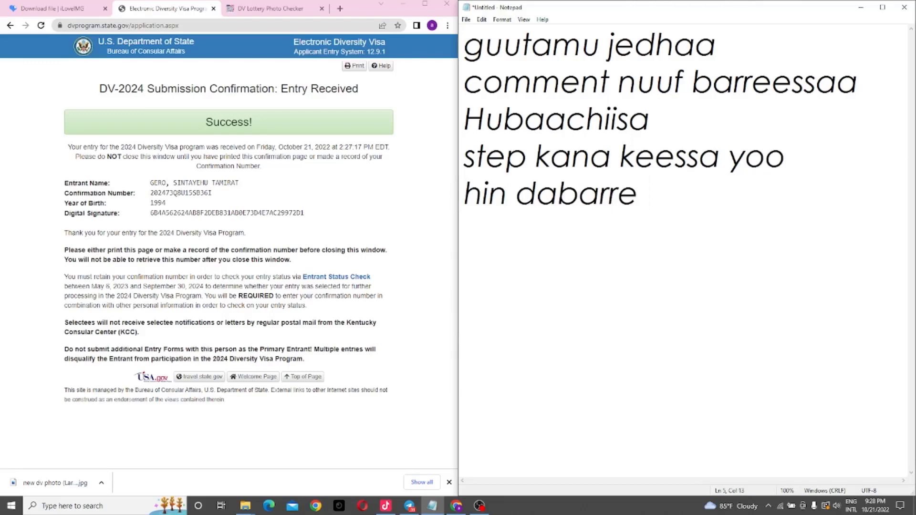
text(DV ke)
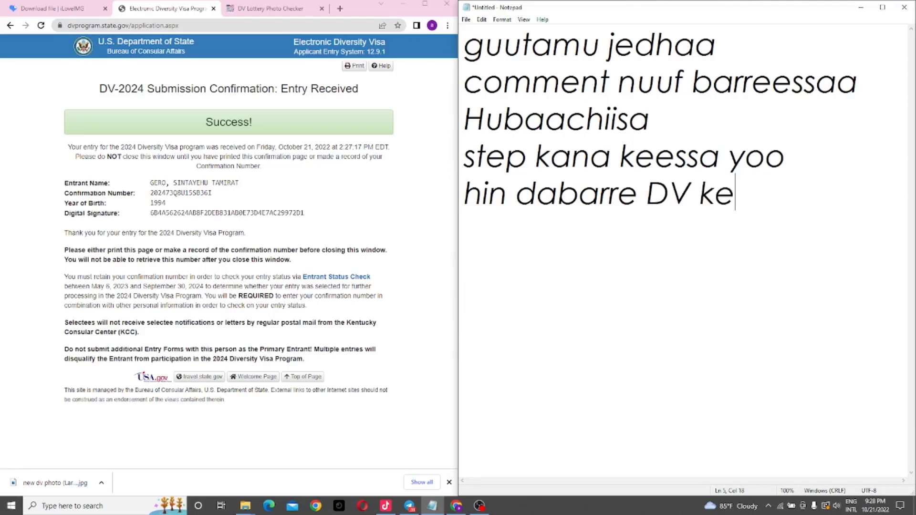
text(essan)
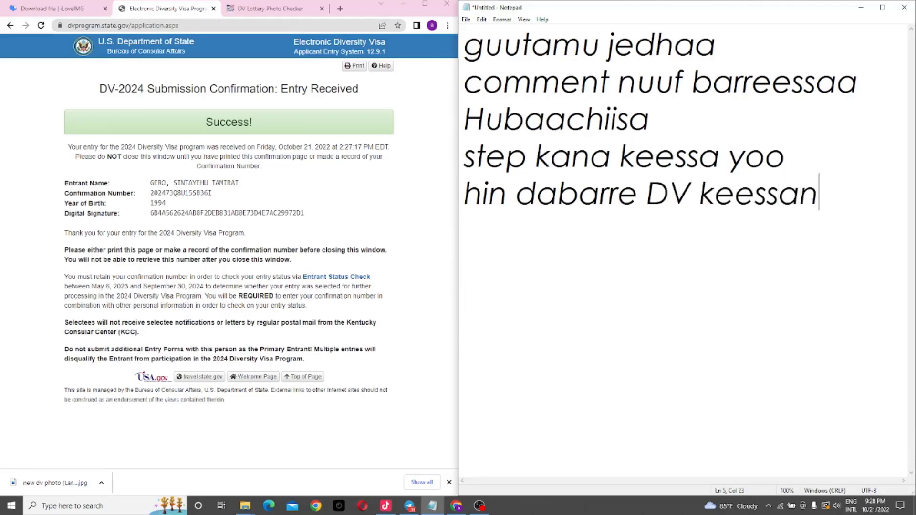
key(Return)
text(sirrii )
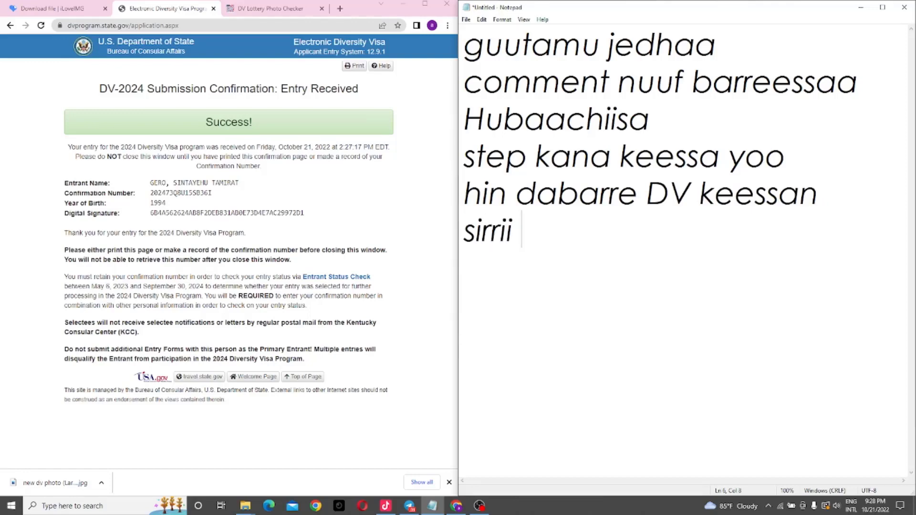
text(mit)
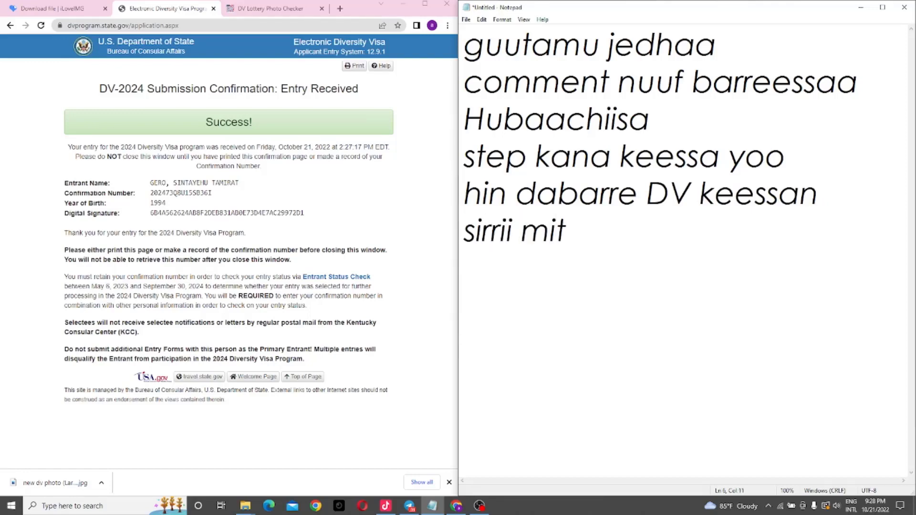
text(i)
key(Return)
text(Ragaa )
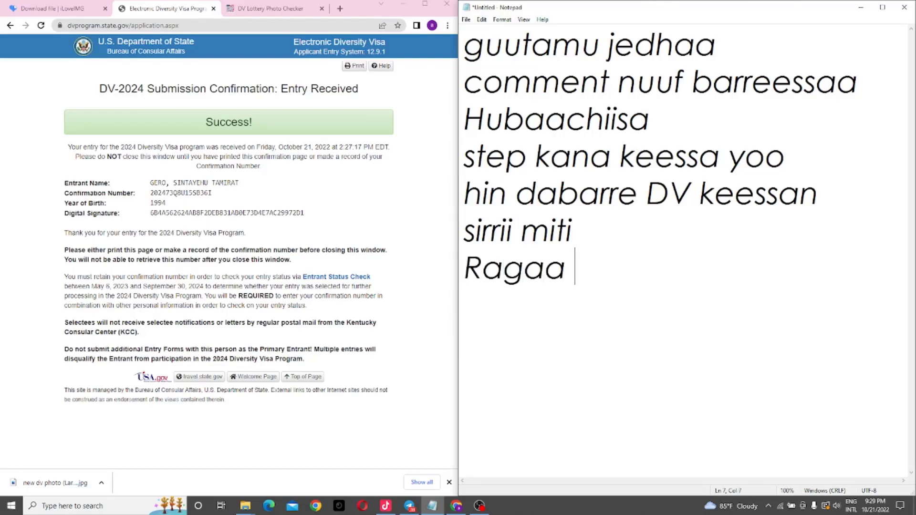
text(kana )
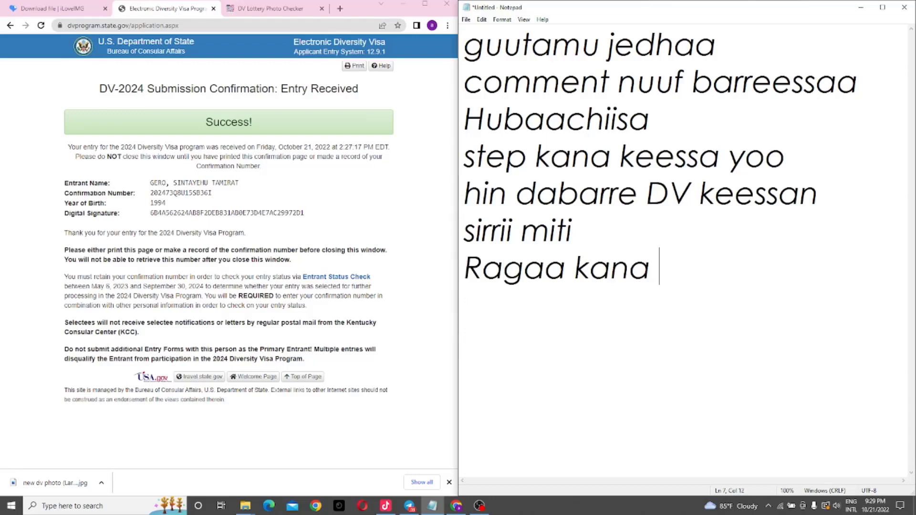
text(scree)
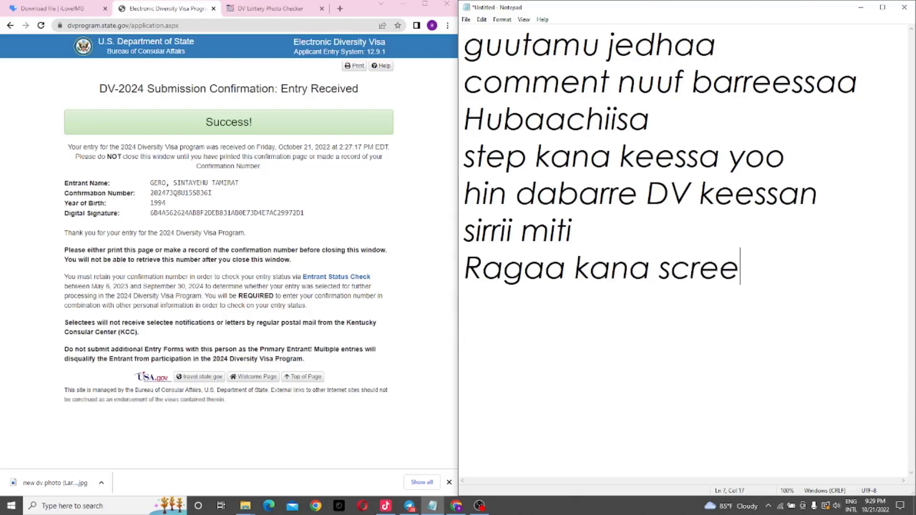
text(n sho)
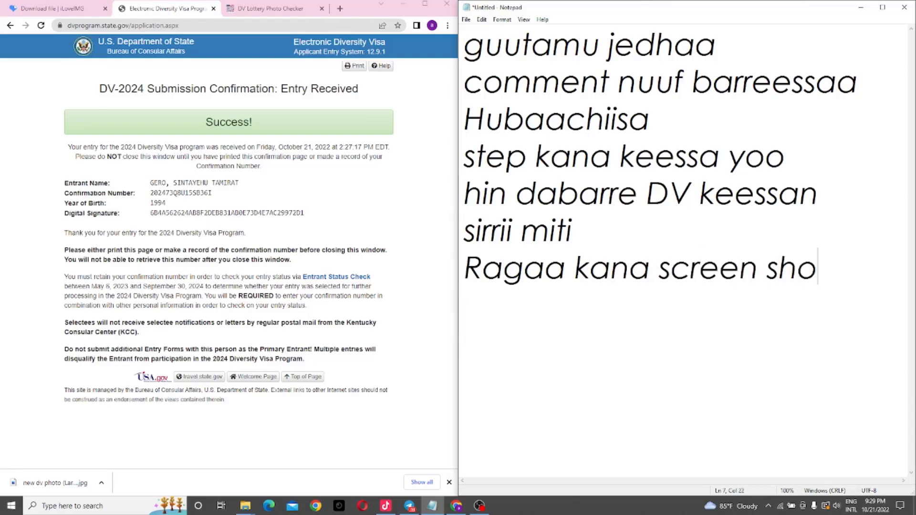
text(tgo)
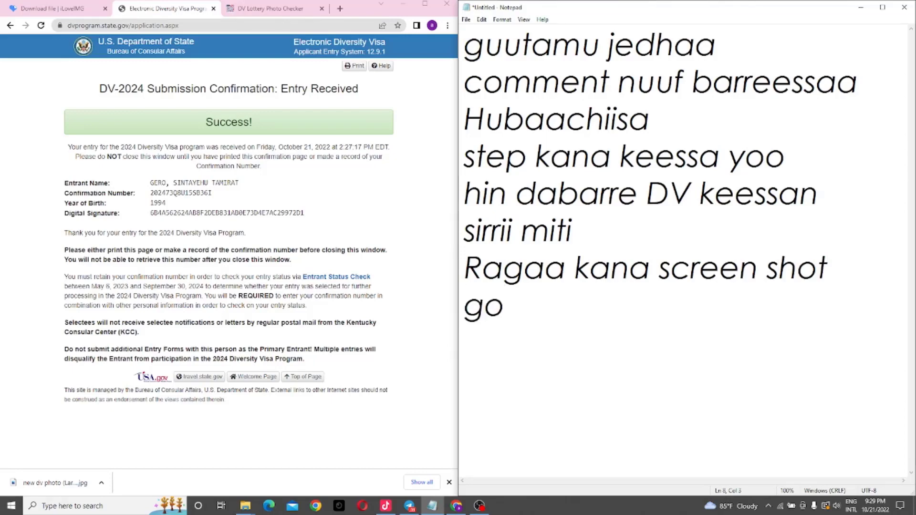
text(dhaa qab)
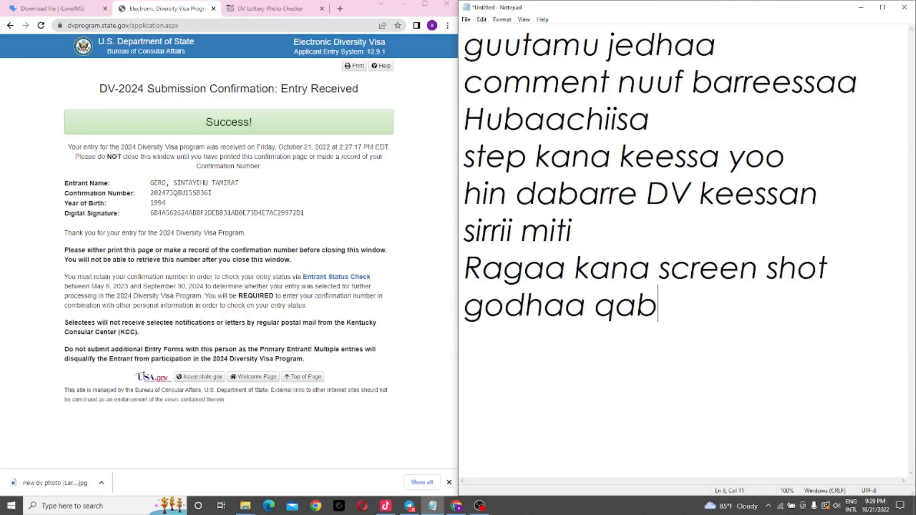
text(adhaa)
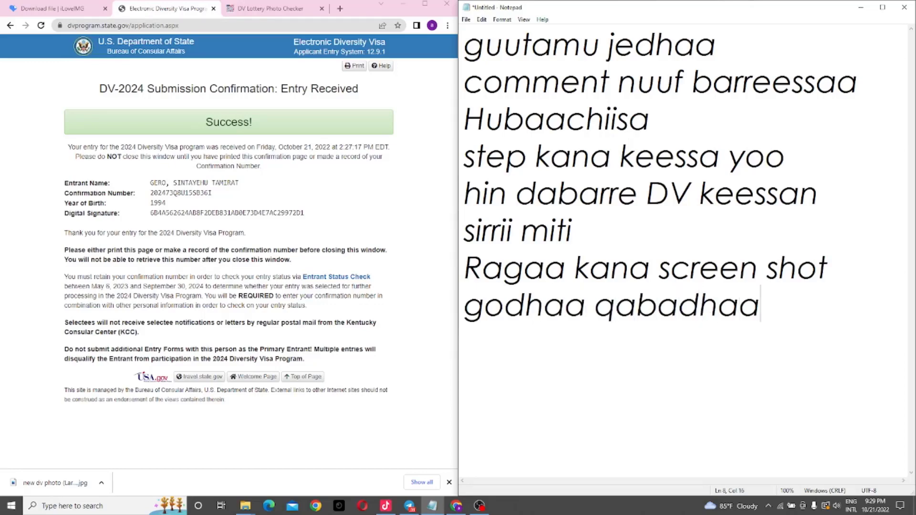
key(super)
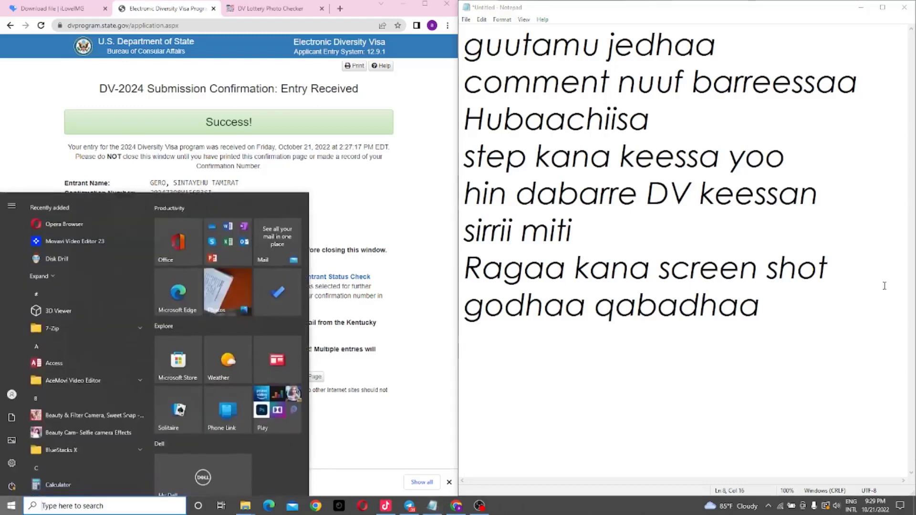
Step: Capture the DV-2024 confirmation page as a new Snipping Tool snip
text(sni)
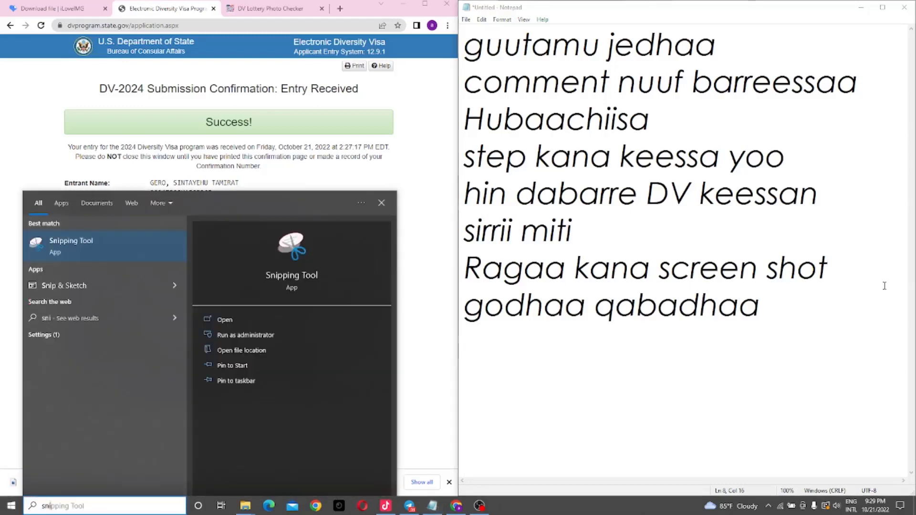
text(p)
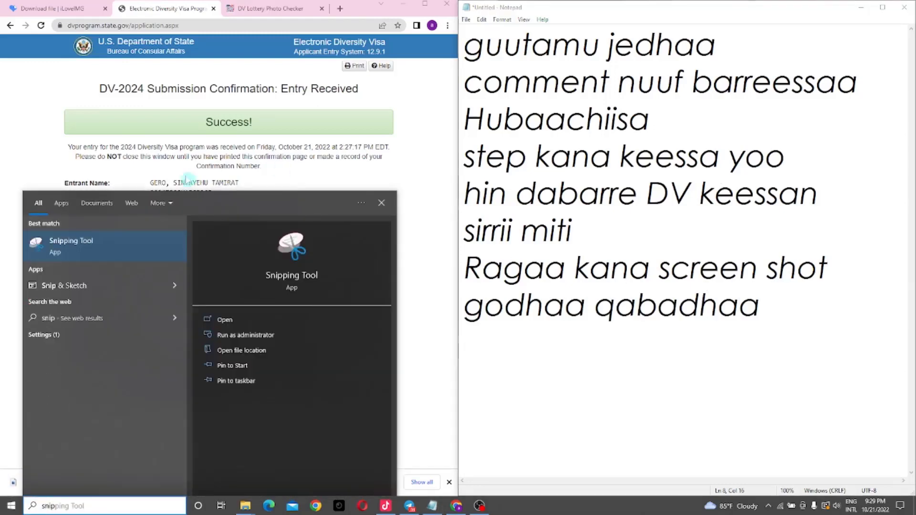
click(110, 239)
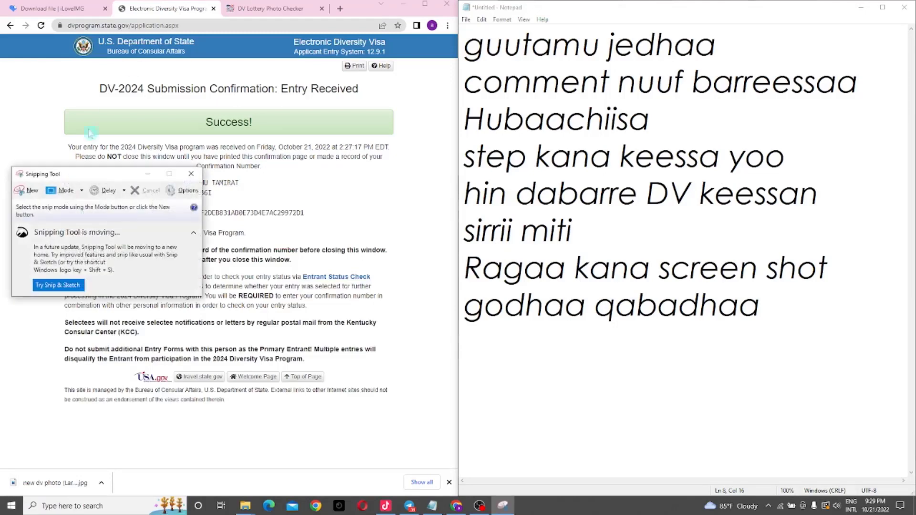
click(27, 191)
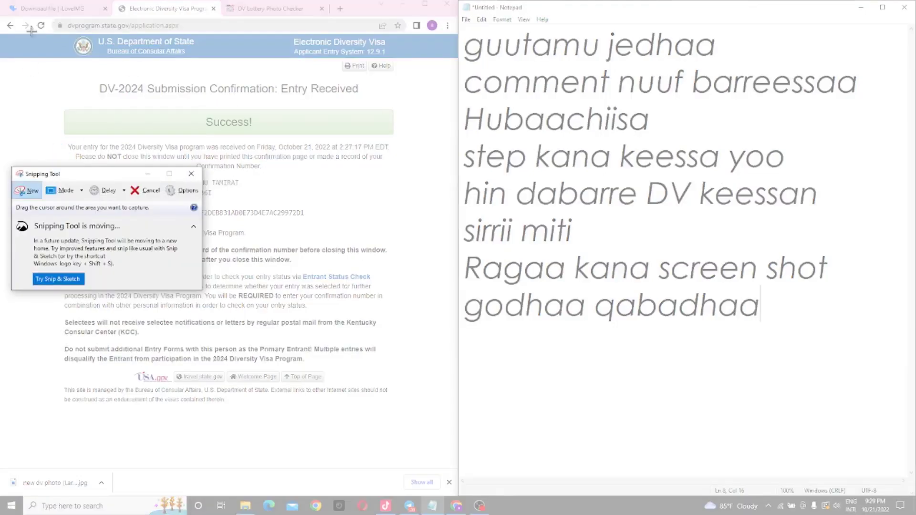
drag(5, 33, 454, 461)
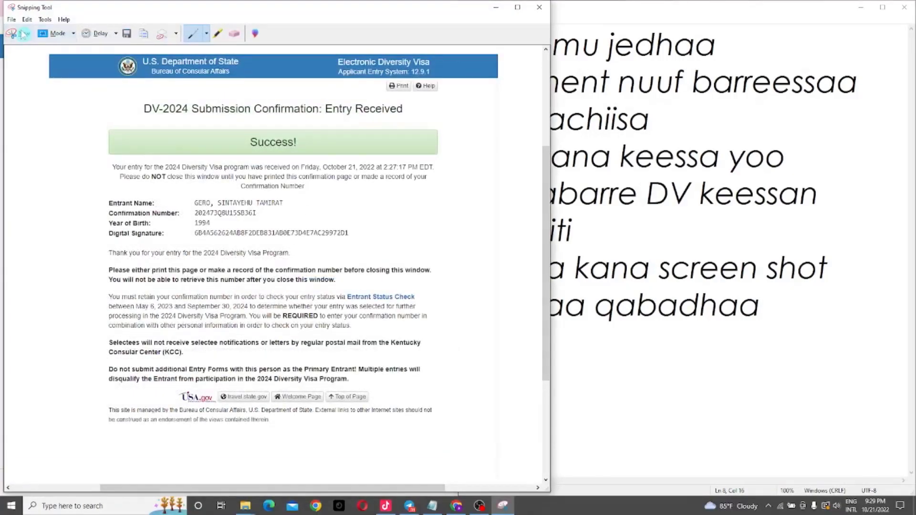
Step: Save the snip under the default name 'Capture'
click(11, 20)
click(42, 49)
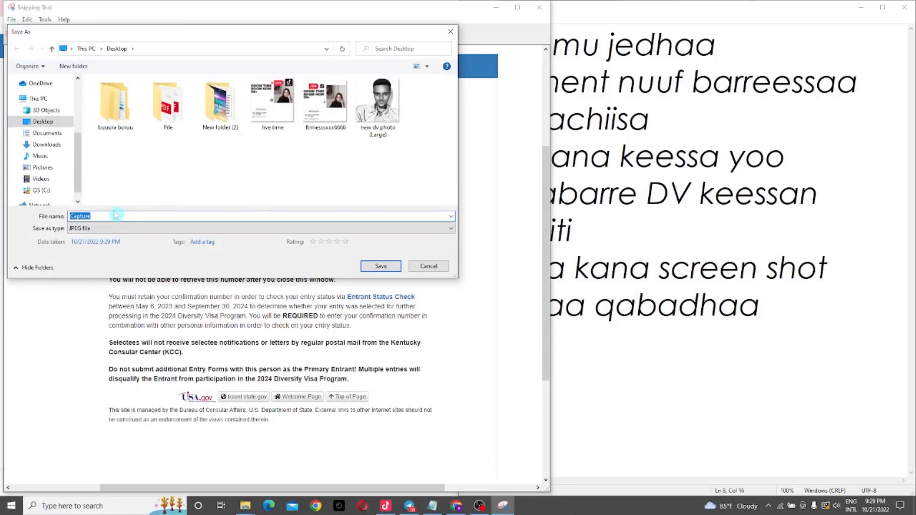
key(Return)
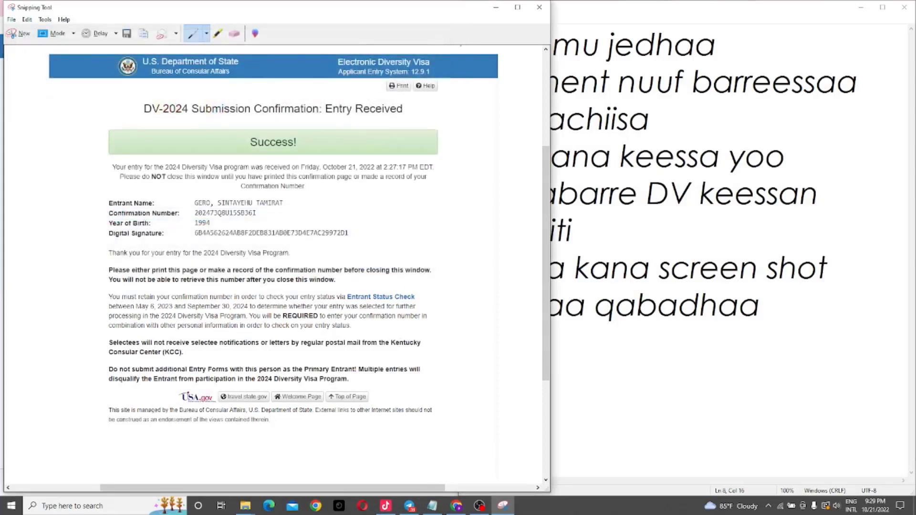